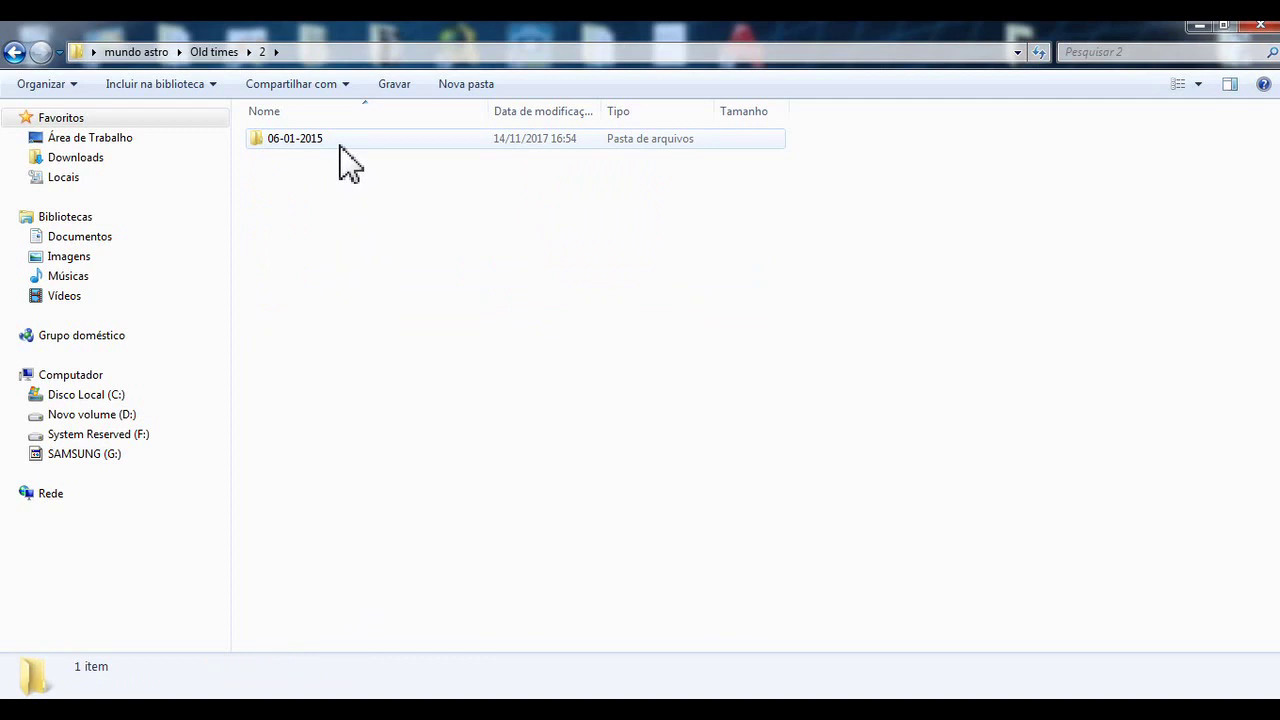
- Open the 06-01-2015 folder and look over the recordings stored in it
double_click(340, 147)
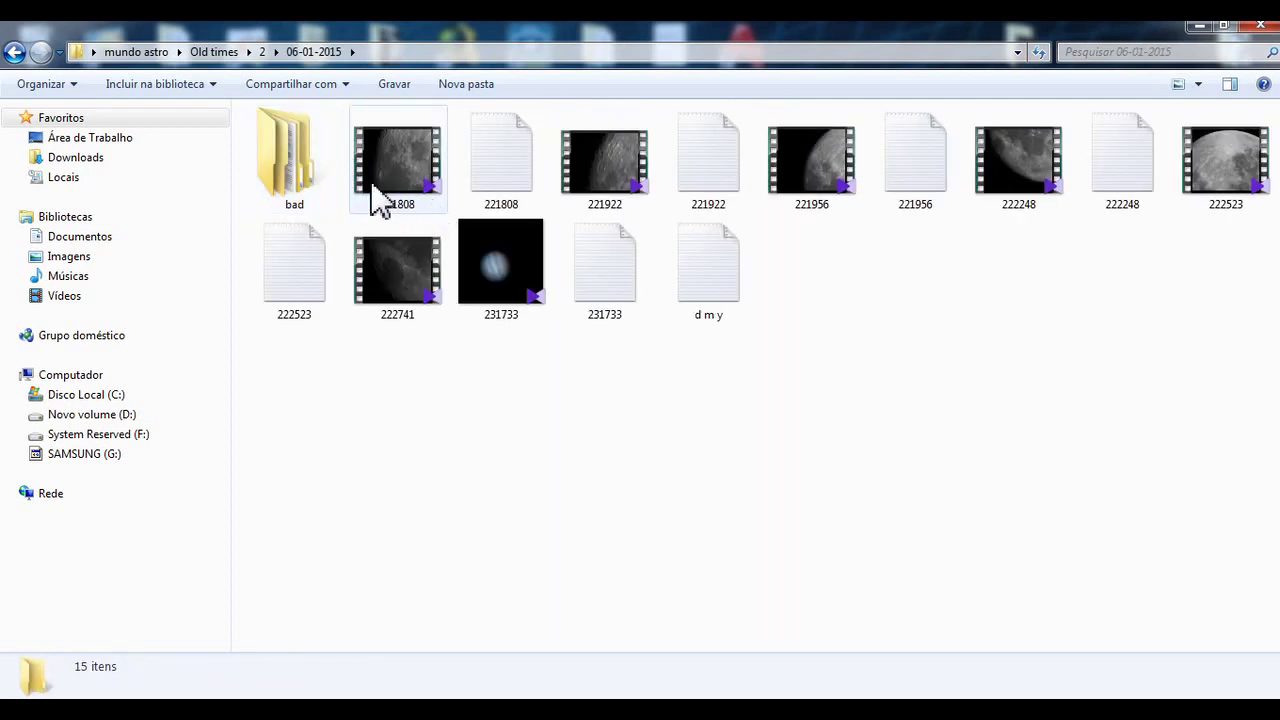
click(16, 54)
click(40, 52)
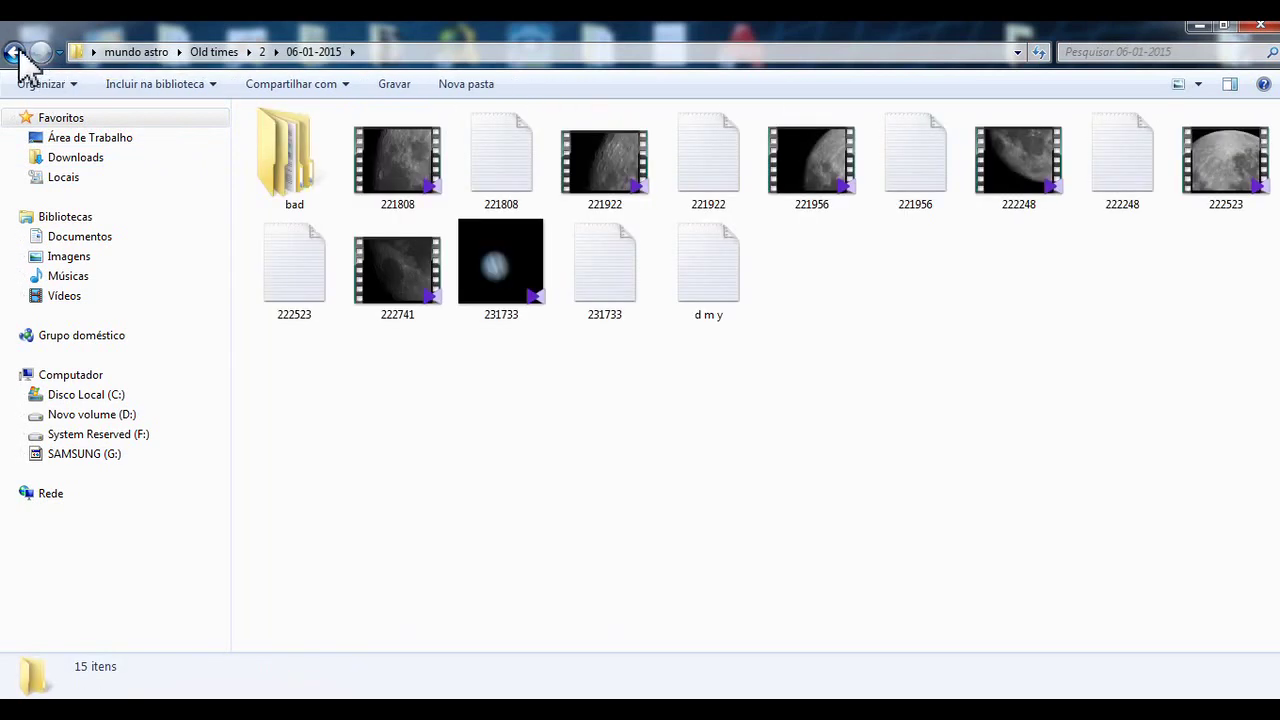
click(16, 52)
click(16, 52)
click(40, 52)
click(40, 52)
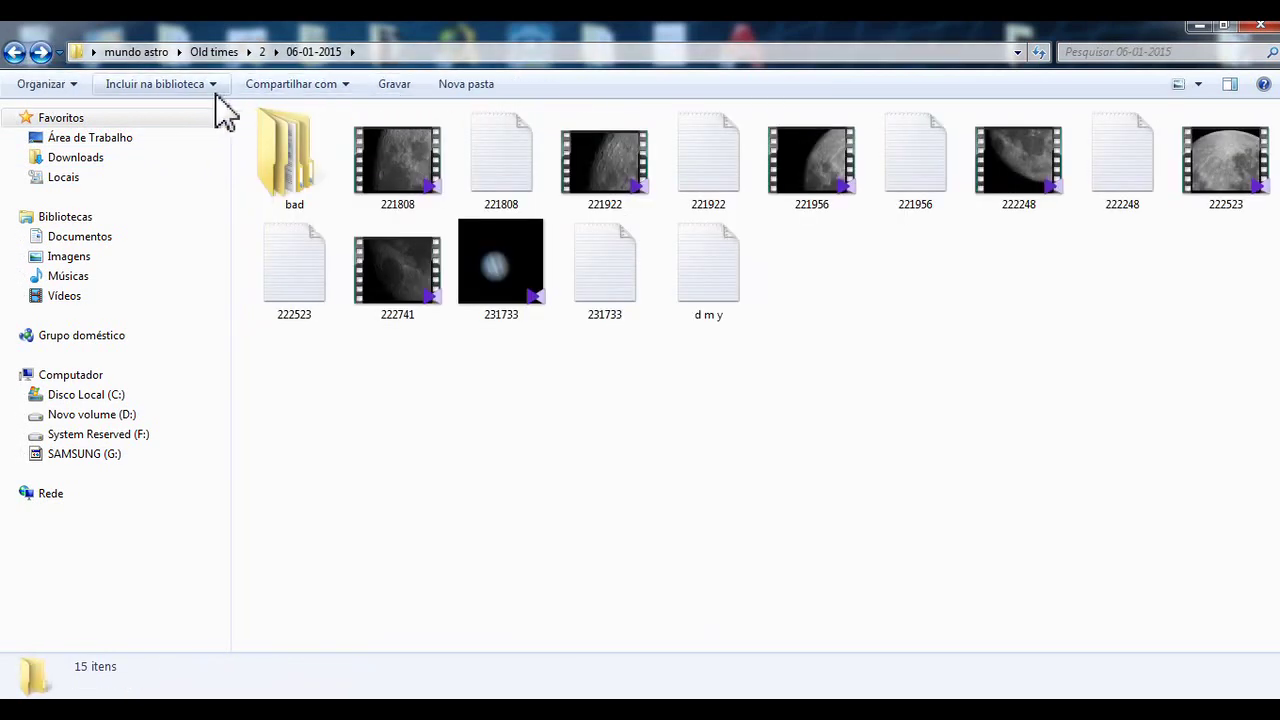
- Go up to the mundo astro folder and launch AutoStakkert from its shortcut
click(150, 52)
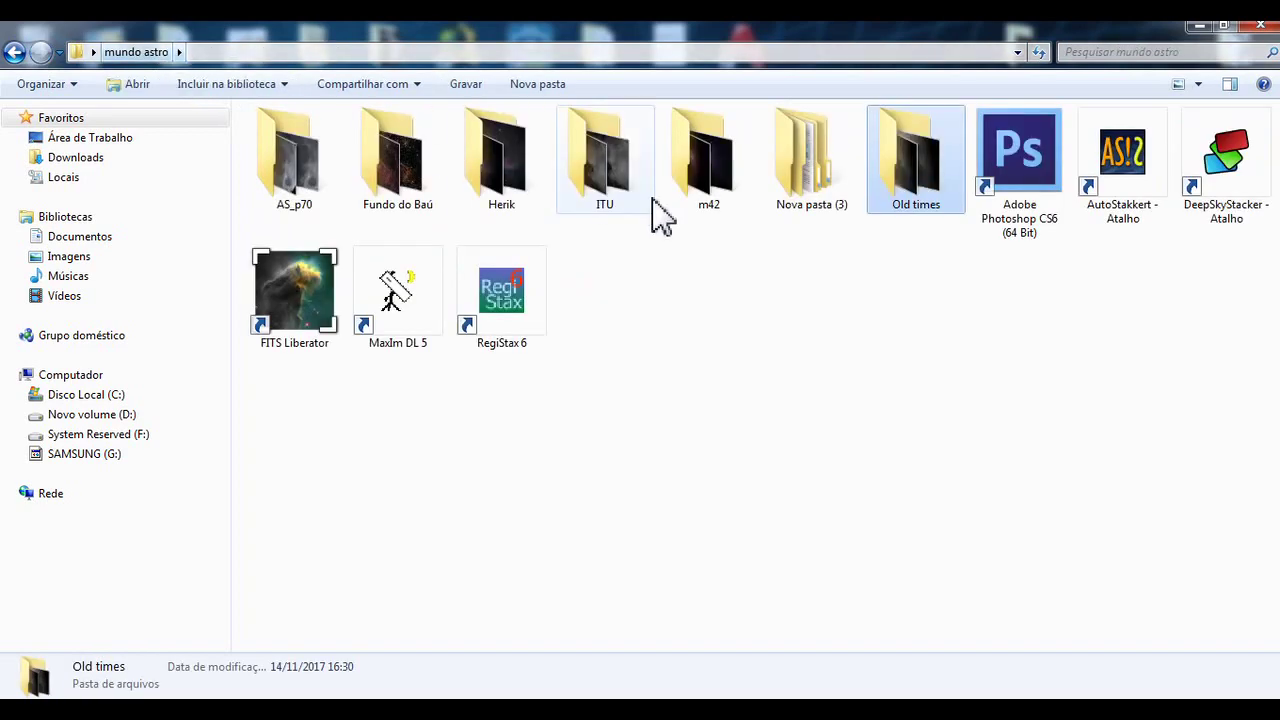
click(1134, 226)
double_click(1134, 226)
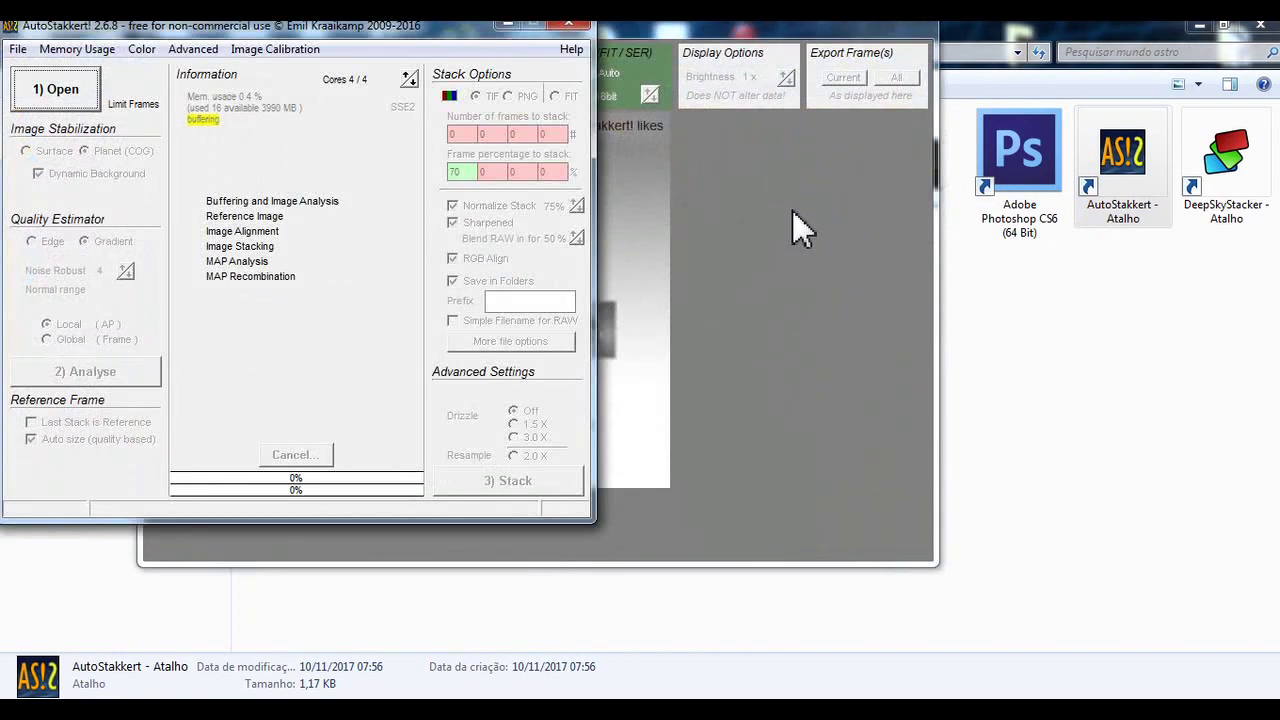
- Switch back to the file explorer and open the 06-01-2015 folder inside Old times, folder 2
click(1040, 288)
click(885, 200)
double_click(885, 200)
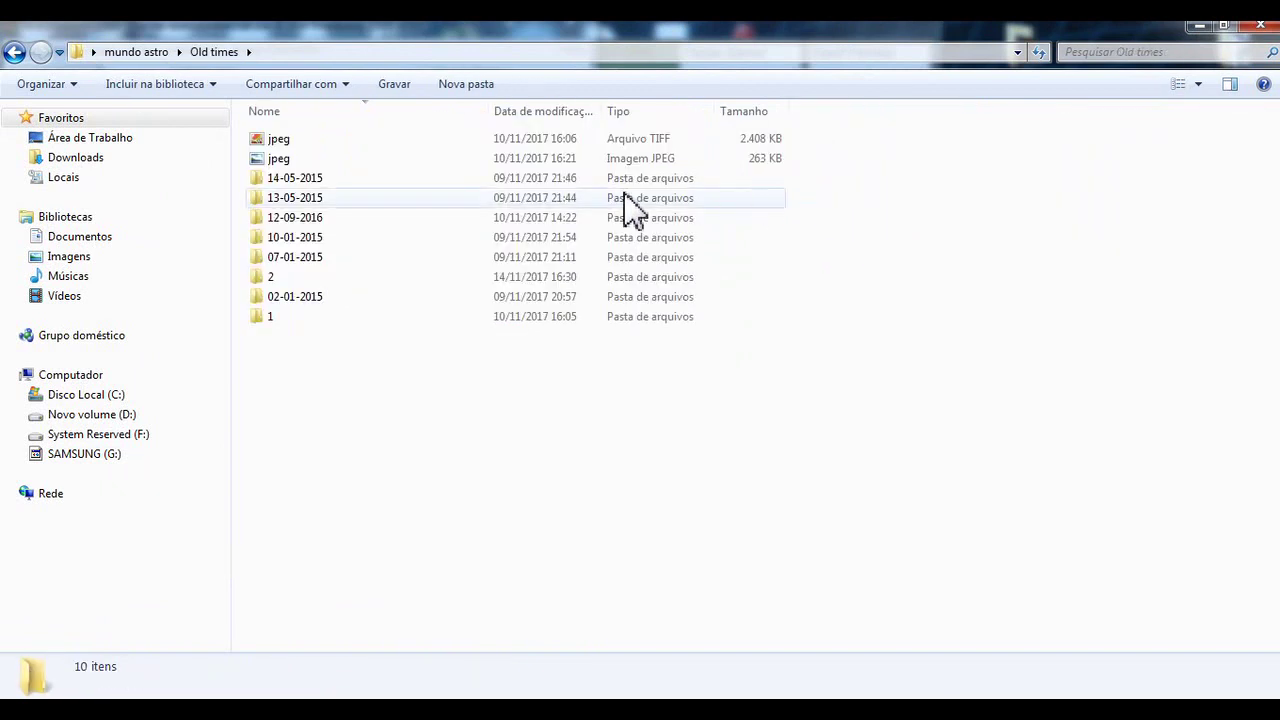
double_click(325, 281)
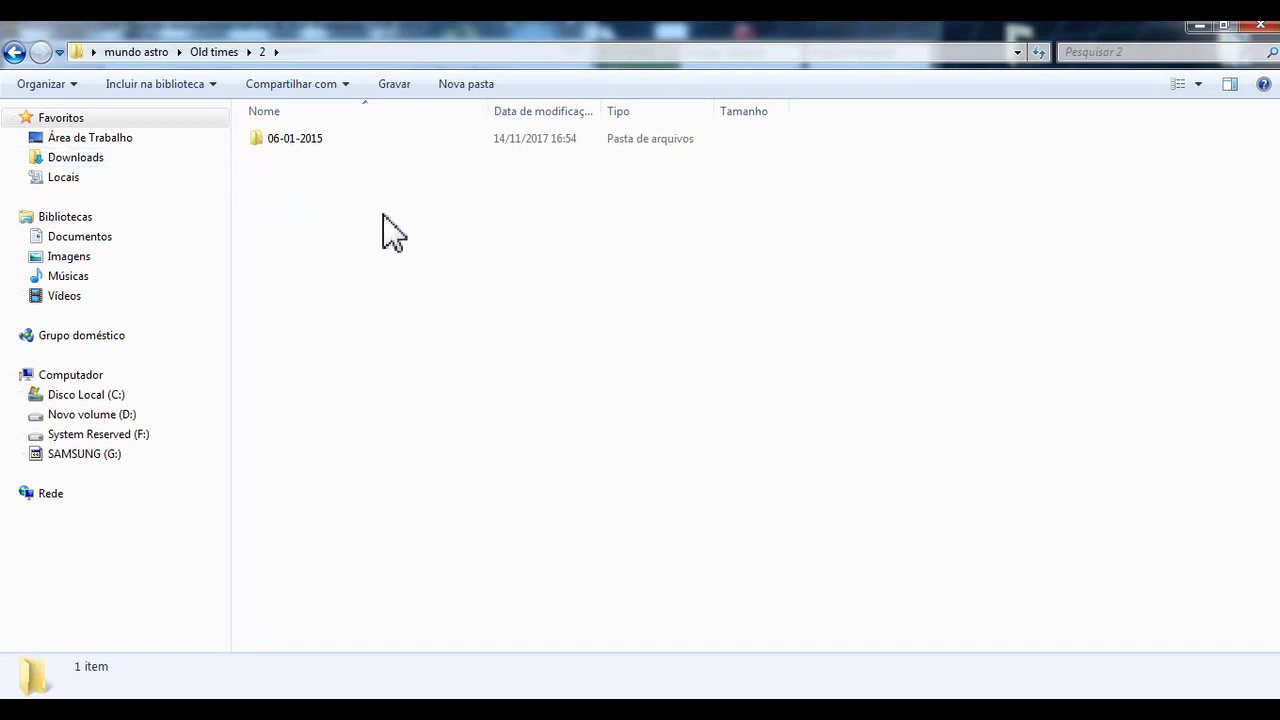
double_click(345, 142)
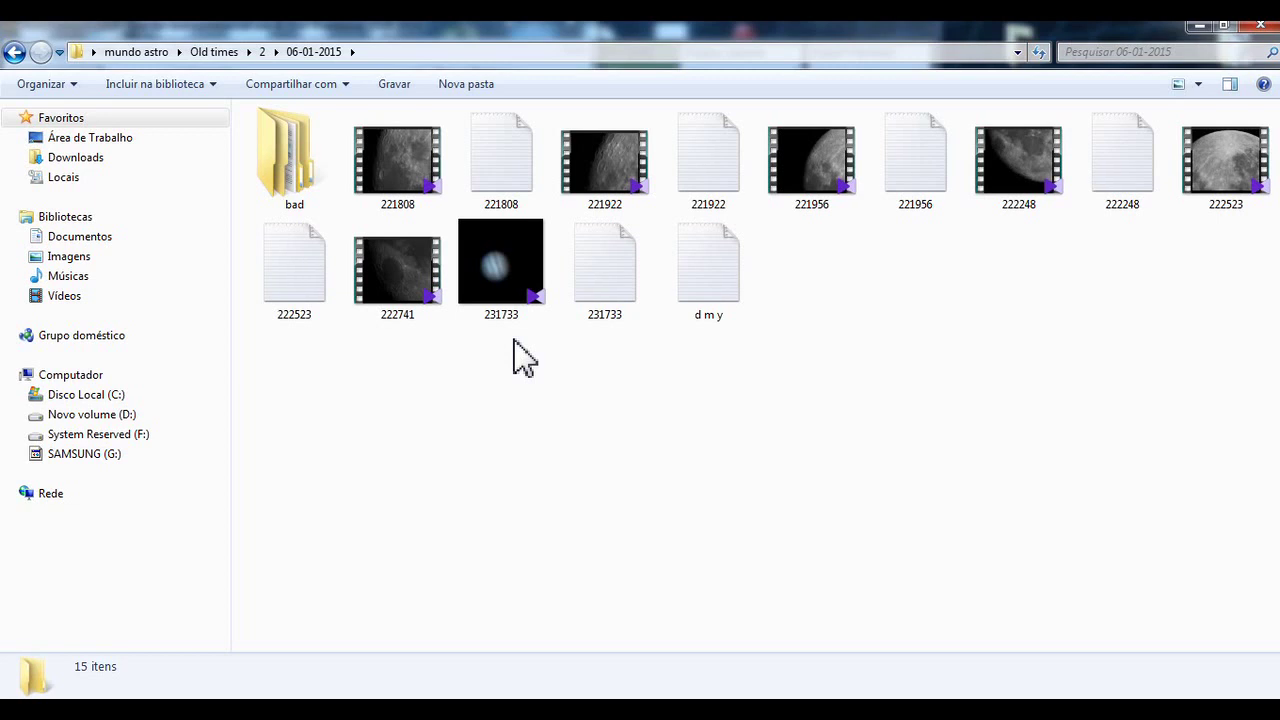
- Preview the 231733 Jupiter video in KMPlayer, dismissing the update notice, and close the player
double_click(532, 300)
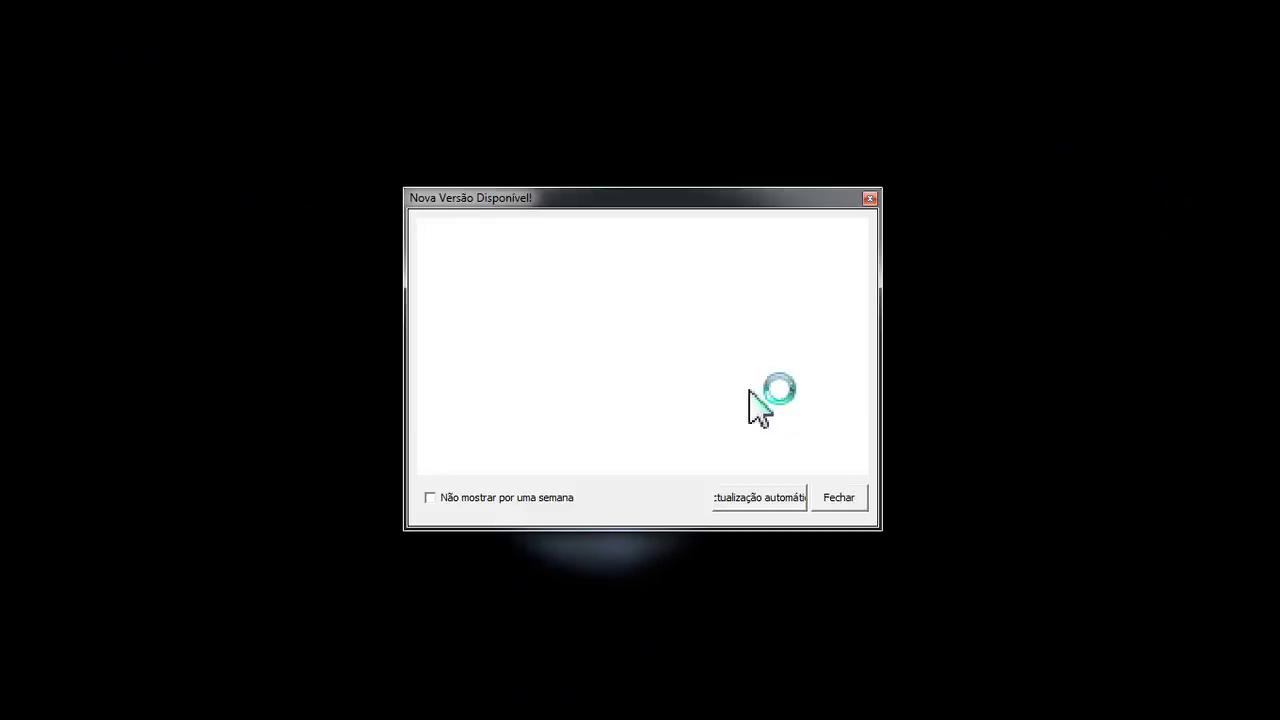
click(862, 505)
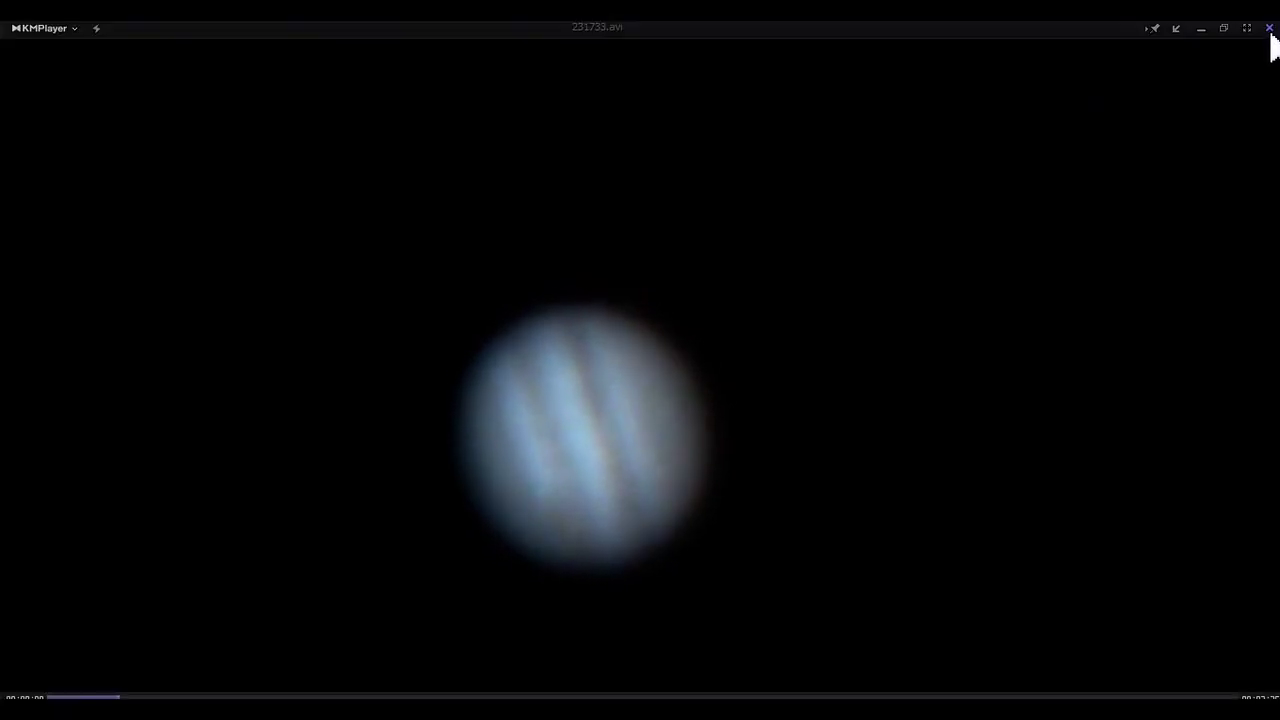
click(1268, 30)
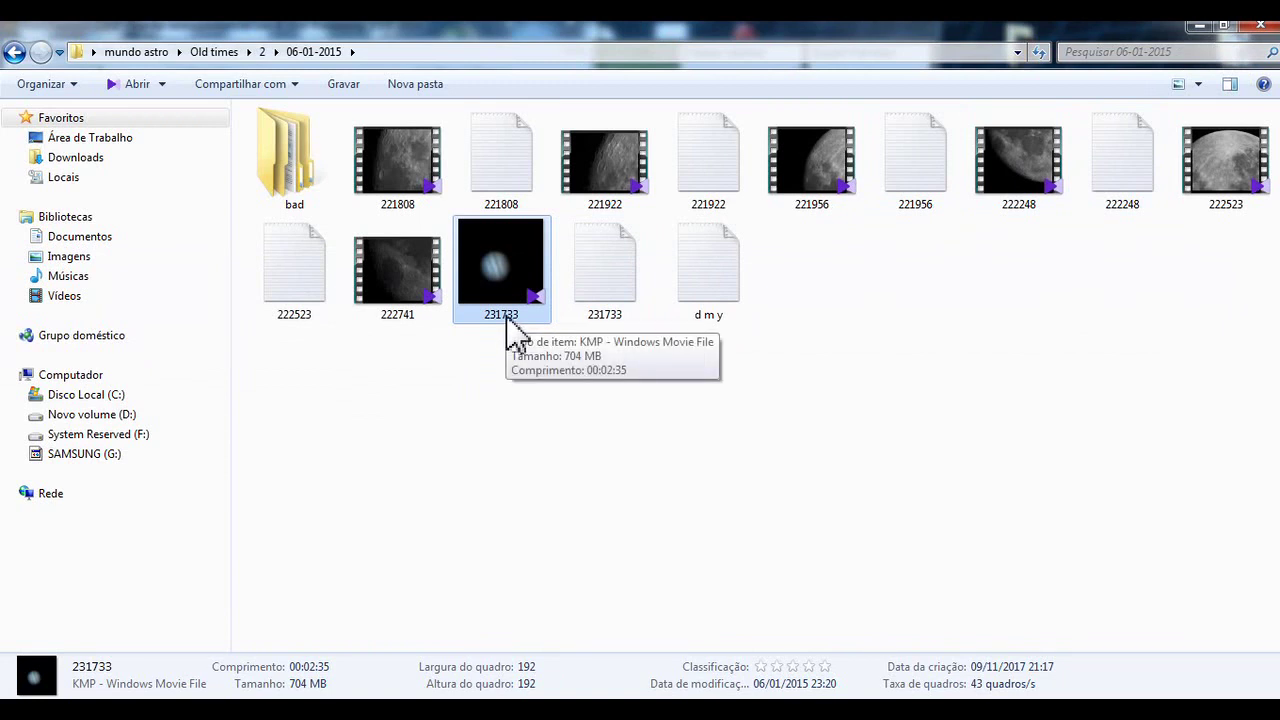
- Load the 221808 lunar video into AutoStakkert and check its preview frame
click(390, 165)
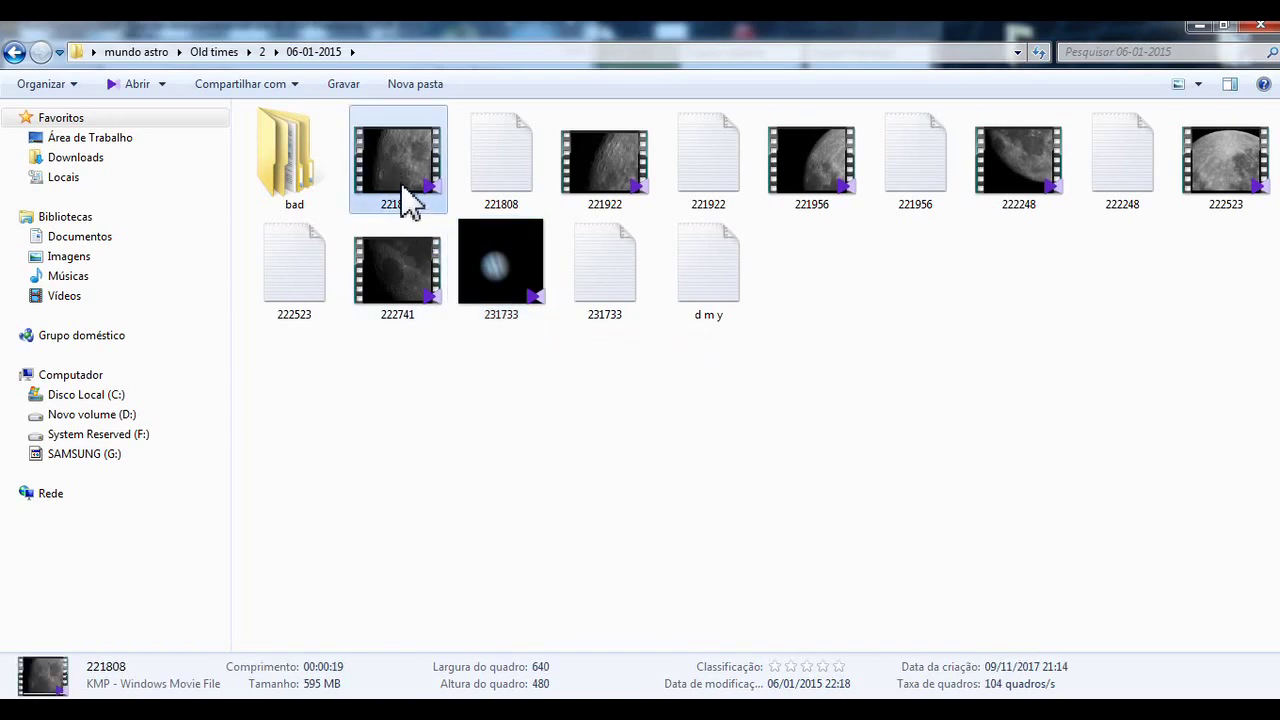
drag(393, 165, 298, 332)
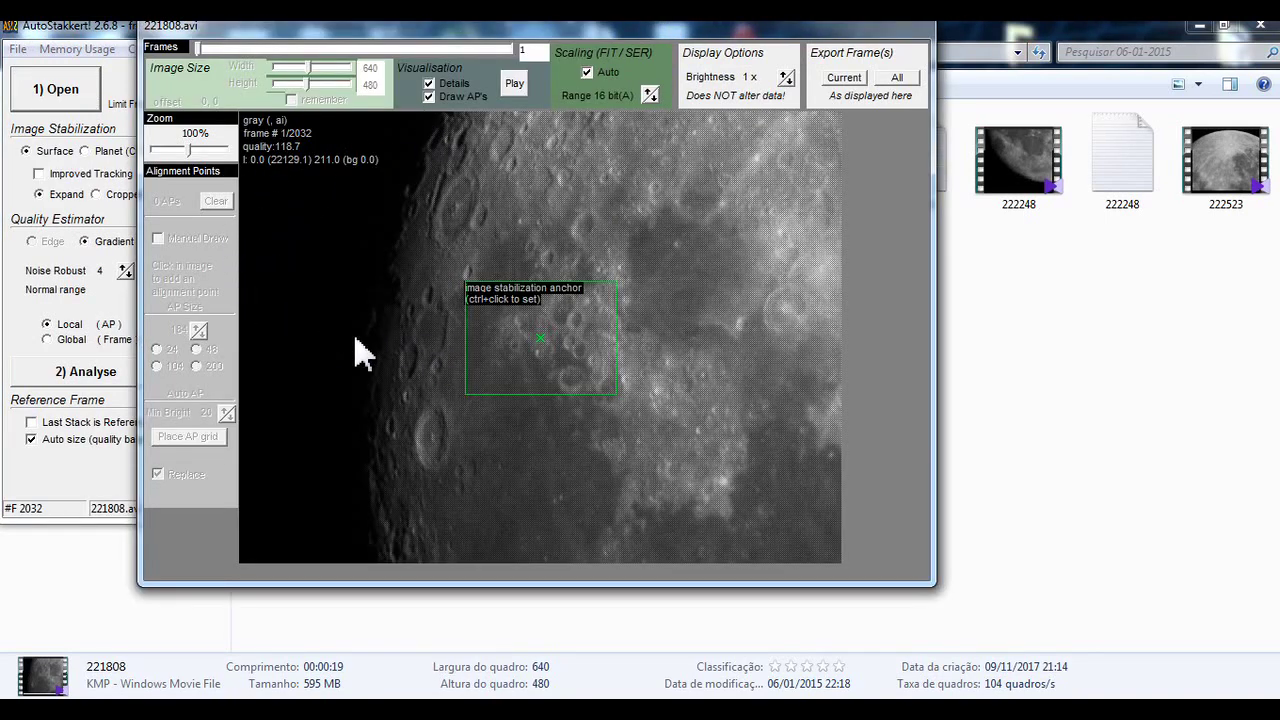
click(113, 490)
click(679, 341)
click(84, 478)
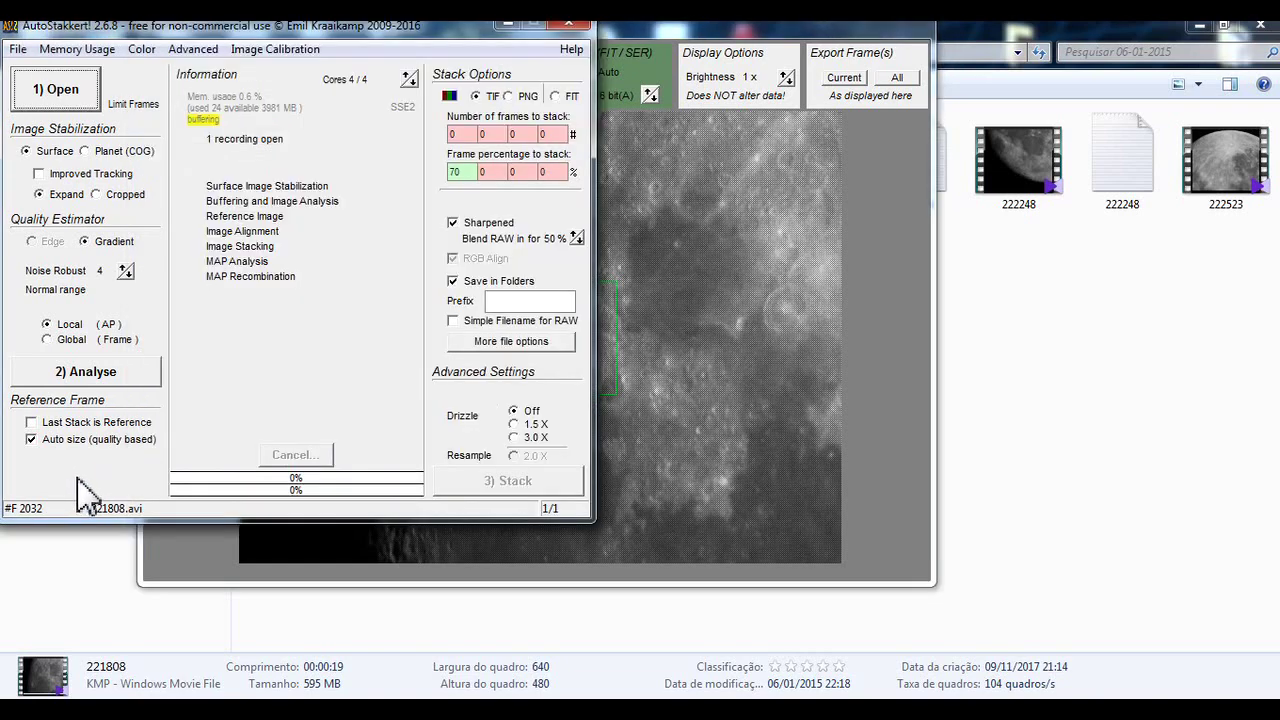
- Try the RGB and Force bayer RGGB color modes on the recording and check the preview
click(146, 49)
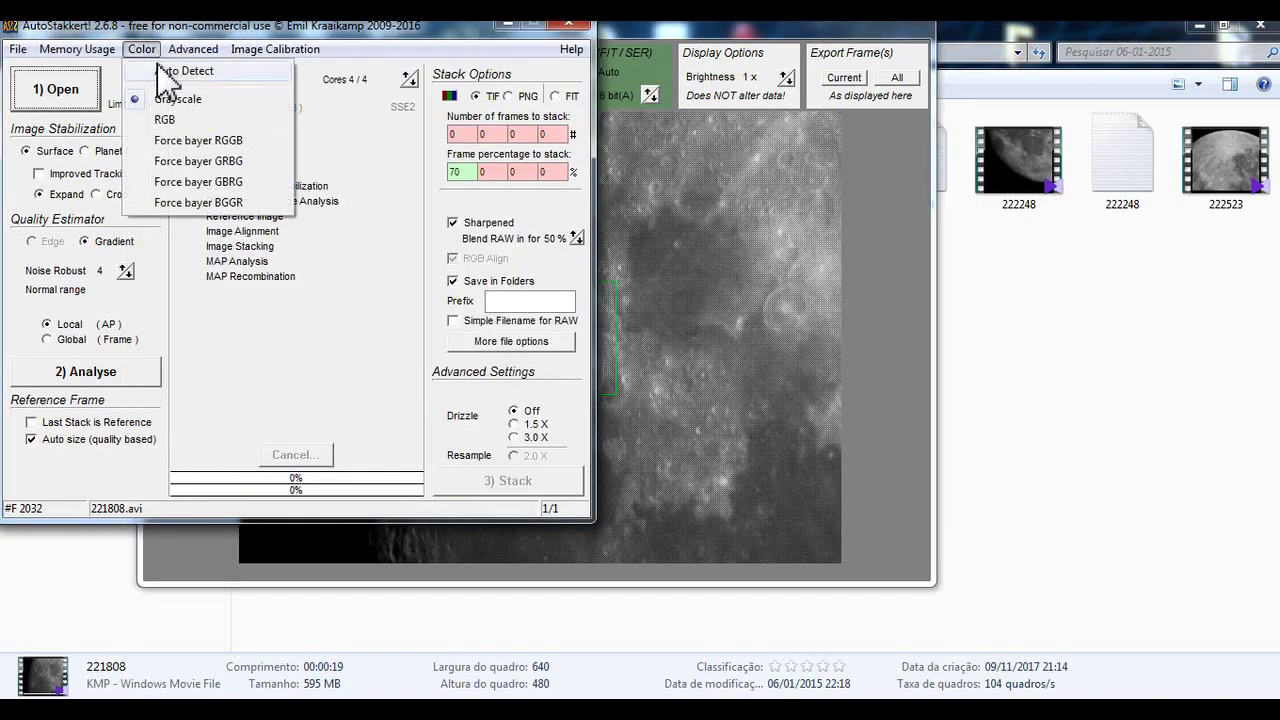
click(190, 120)
click(144, 52)
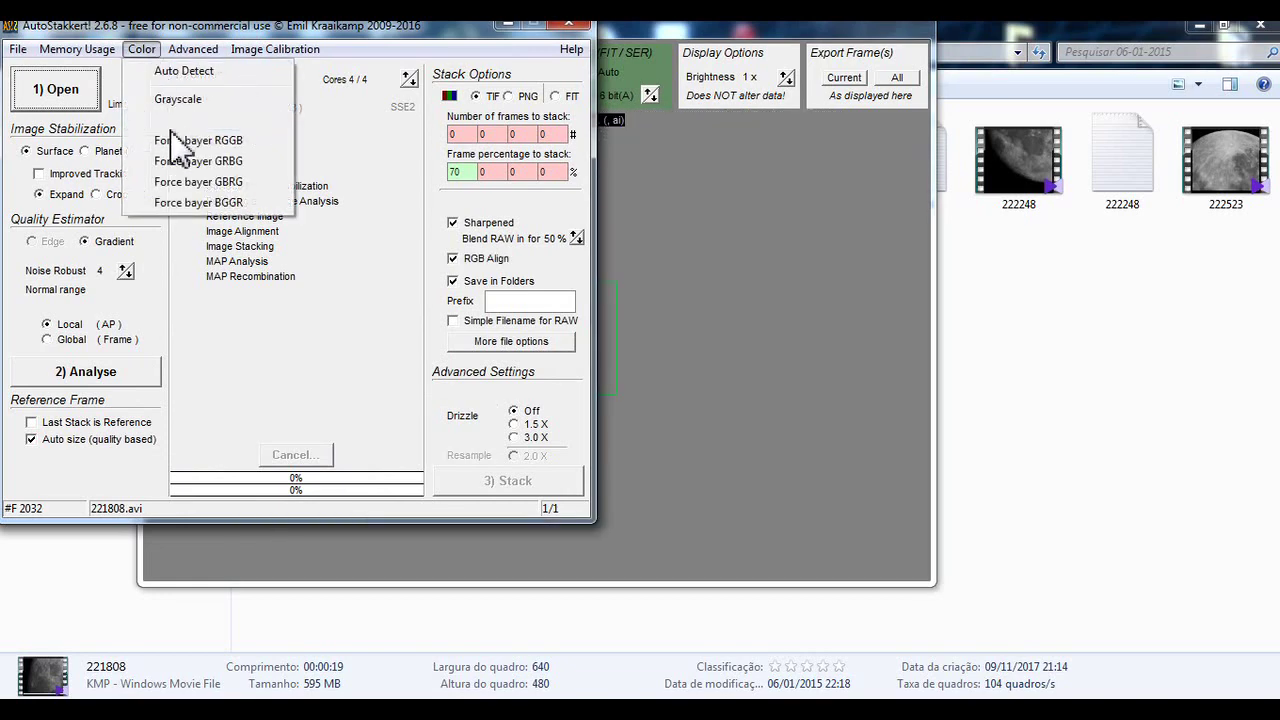
click(185, 135)
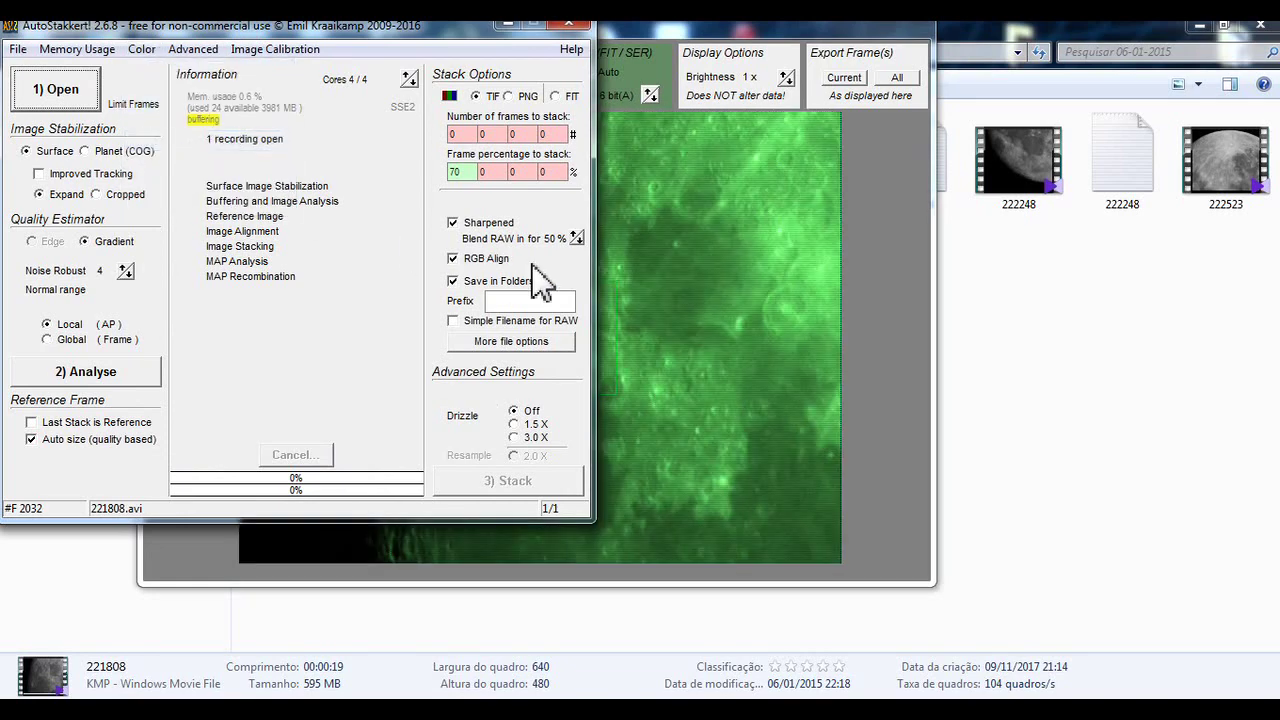
click(652, 278)
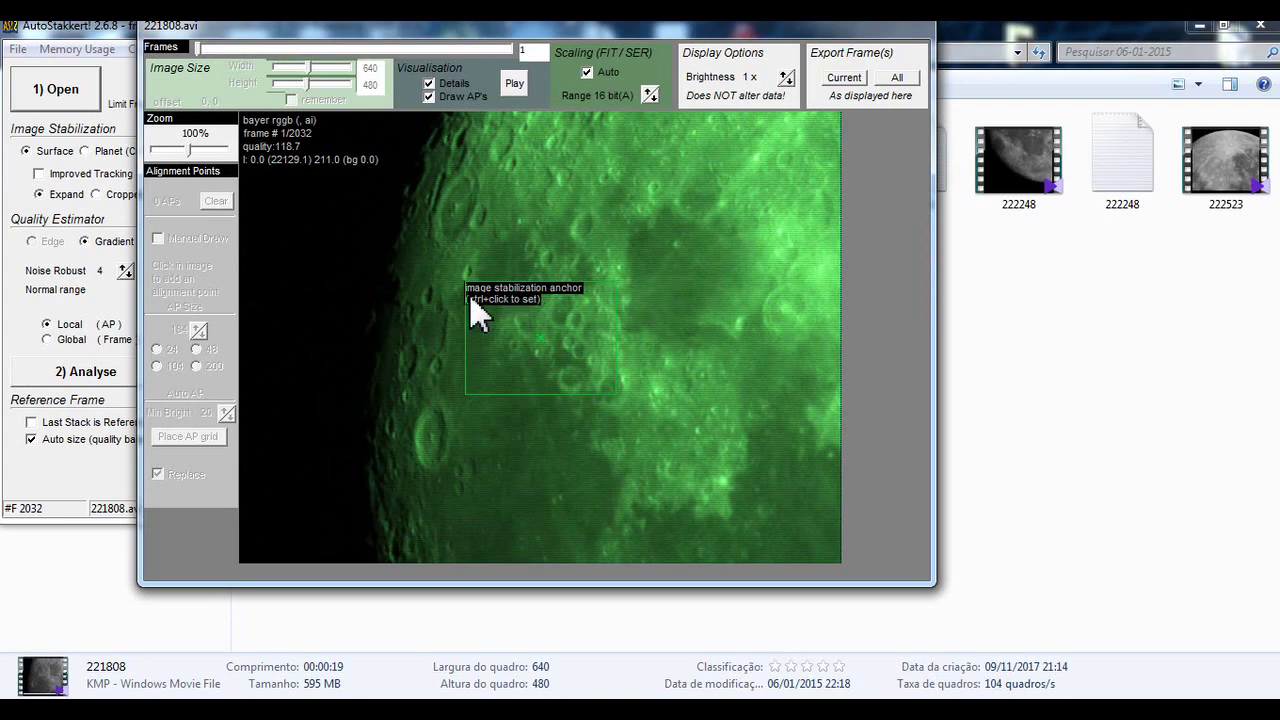
click(112, 478)
- Try the Force bayer GRBG, GBRG and BGGR color modes on the lunar recording
click(141, 49)
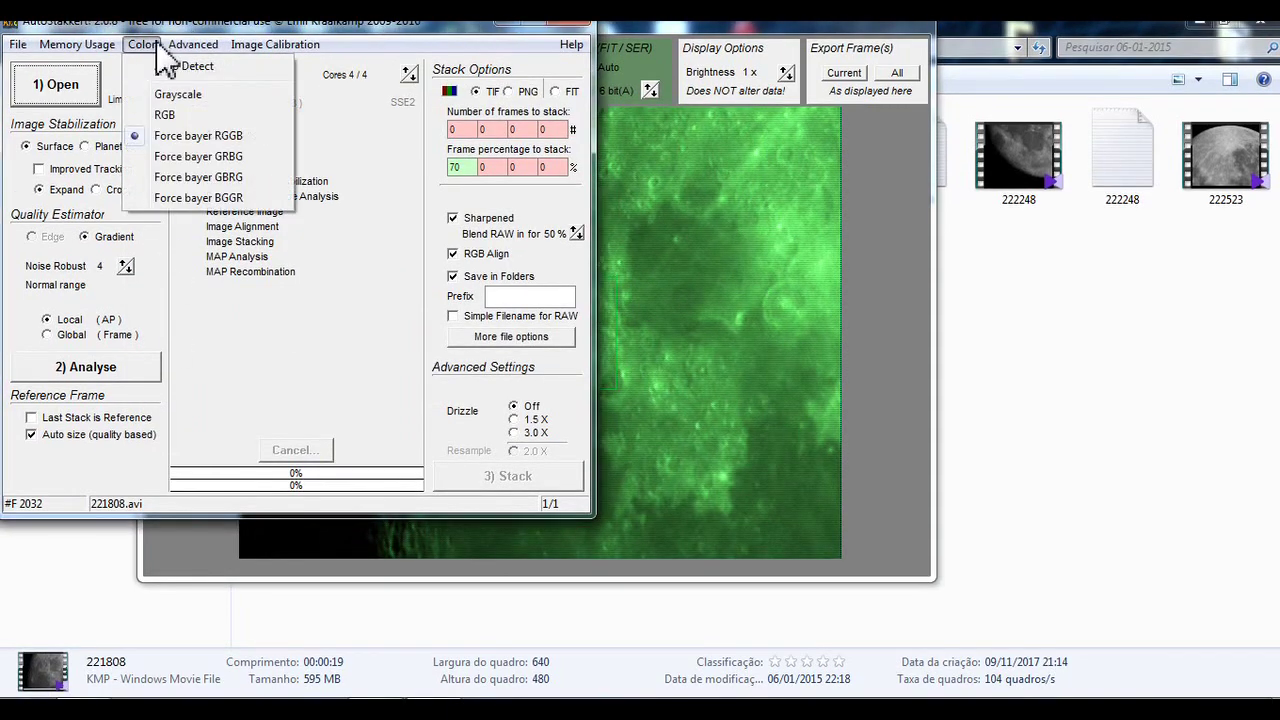
mouse_move(192, 49)
click(470, 40)
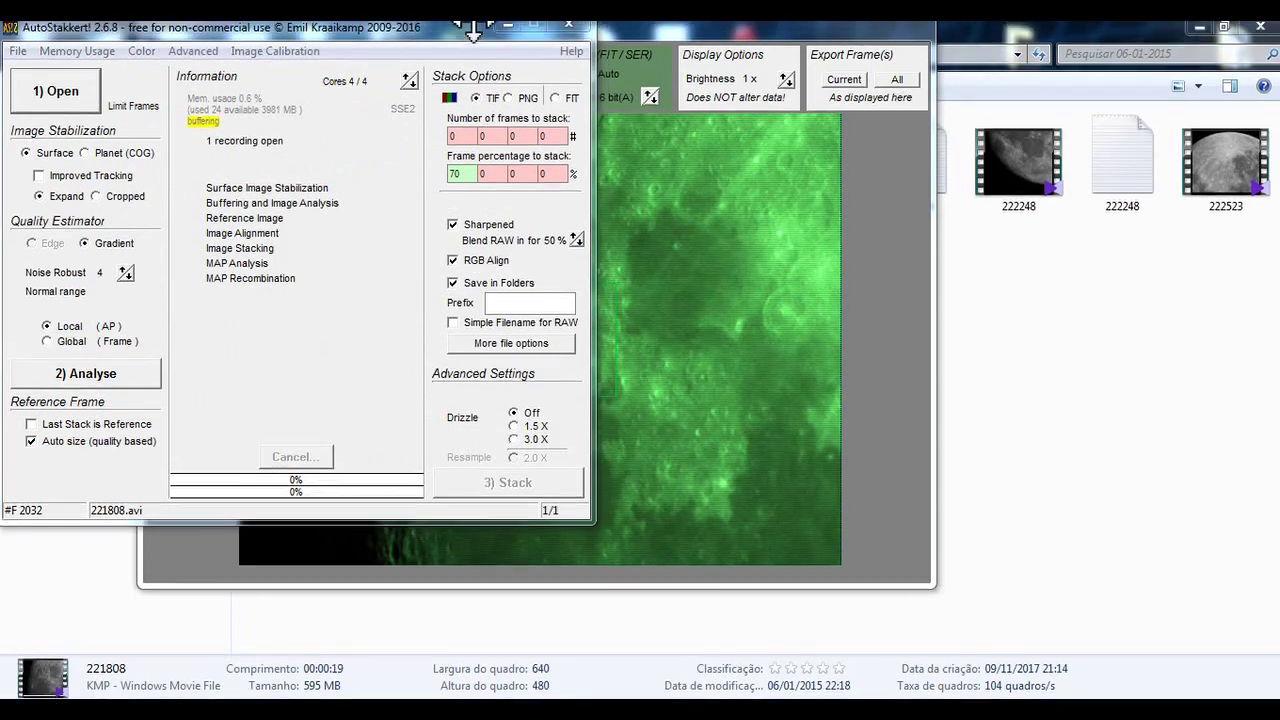
click(192, 50)
click(141, 51)
click(141, 51)
click(160, 177)
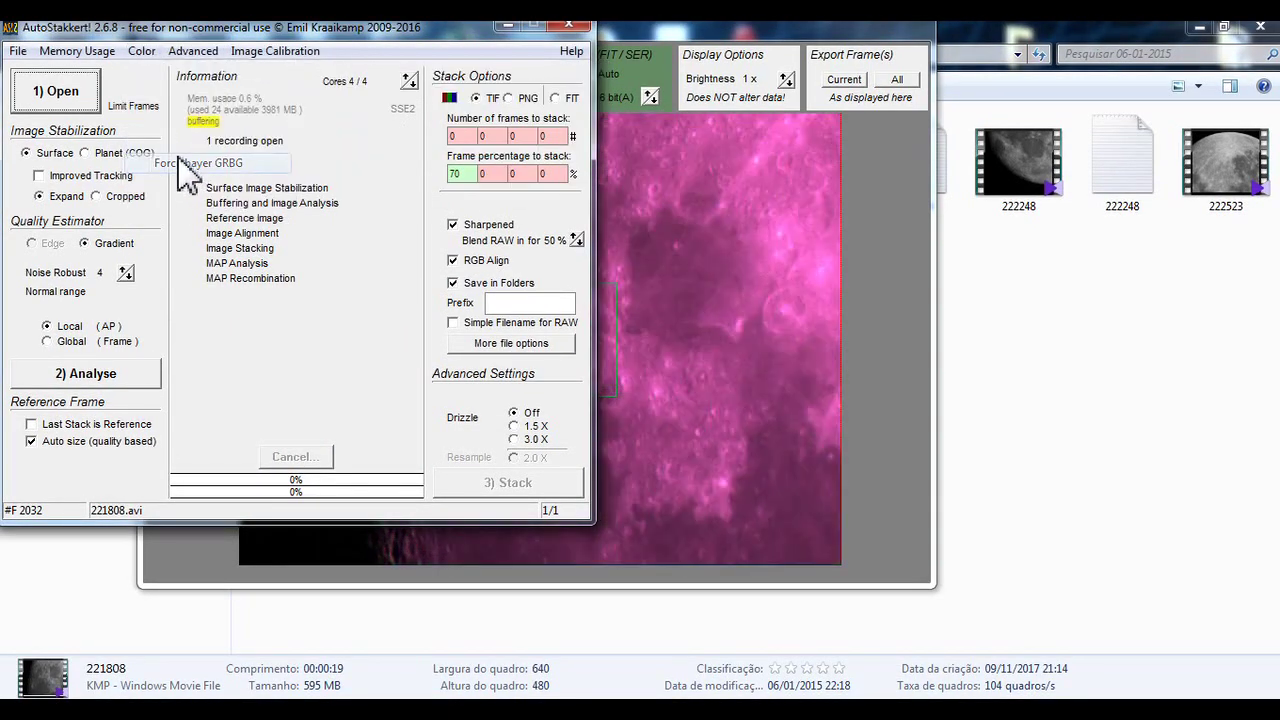
click(141, 51)
click(150, 172)
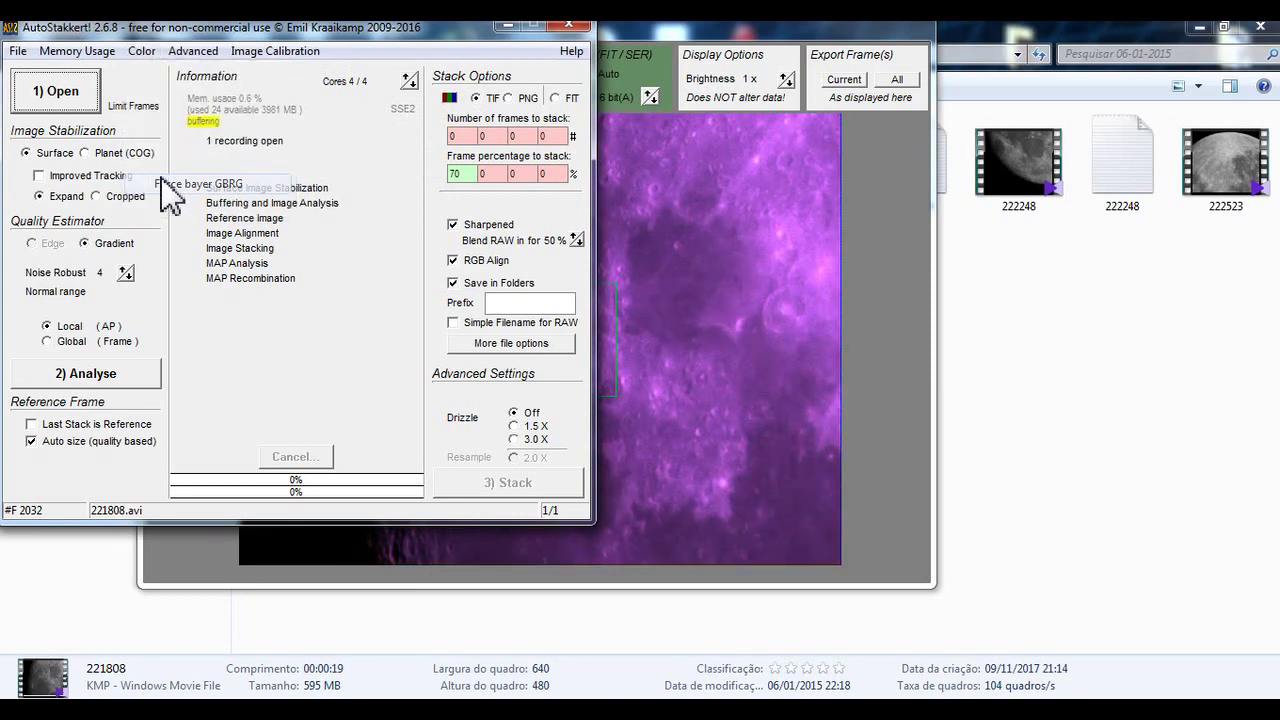
click(141, 51)
click(162, 197)
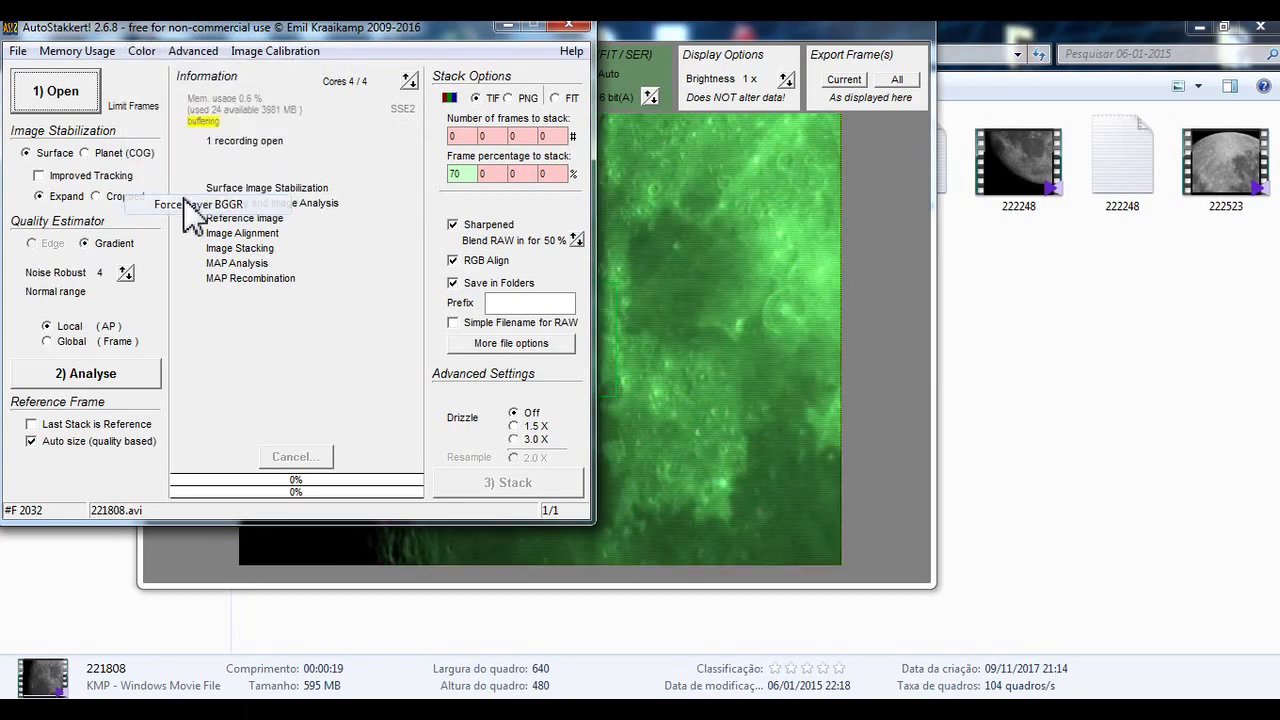
- Set the color mode to Grayscale and analyse the recording's frame quality
click(141, 51)
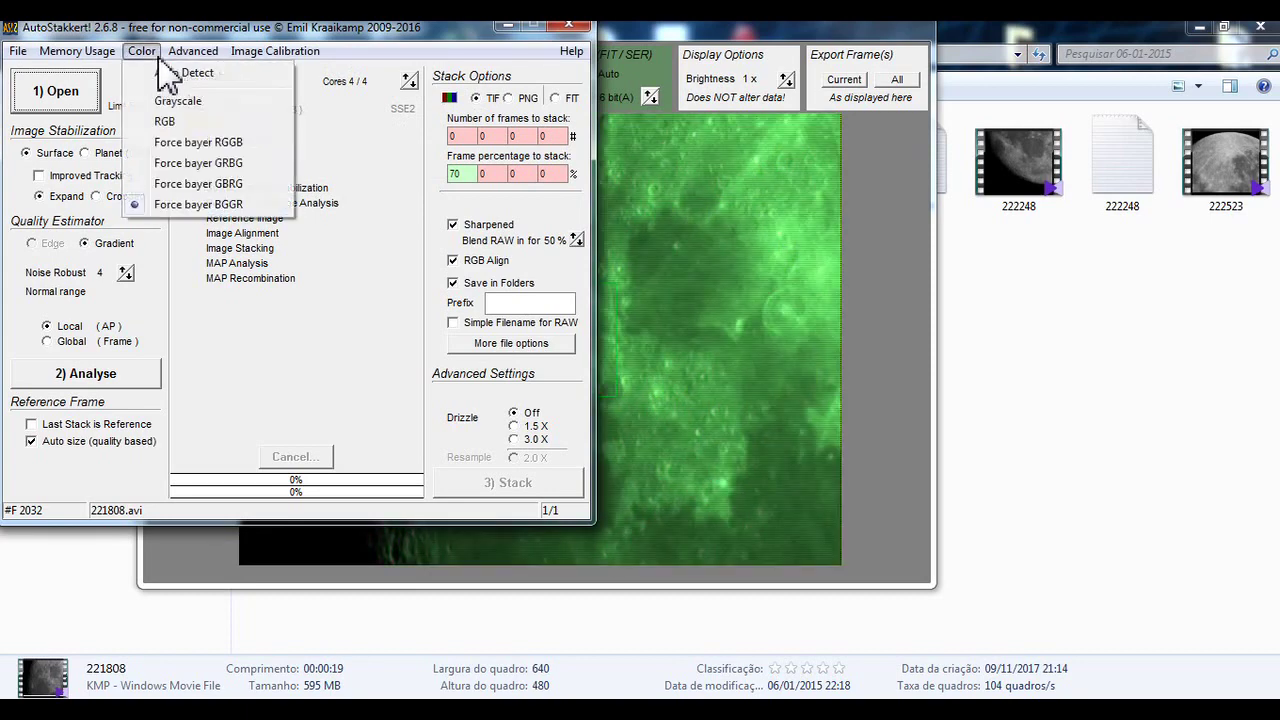
click(186, 103)
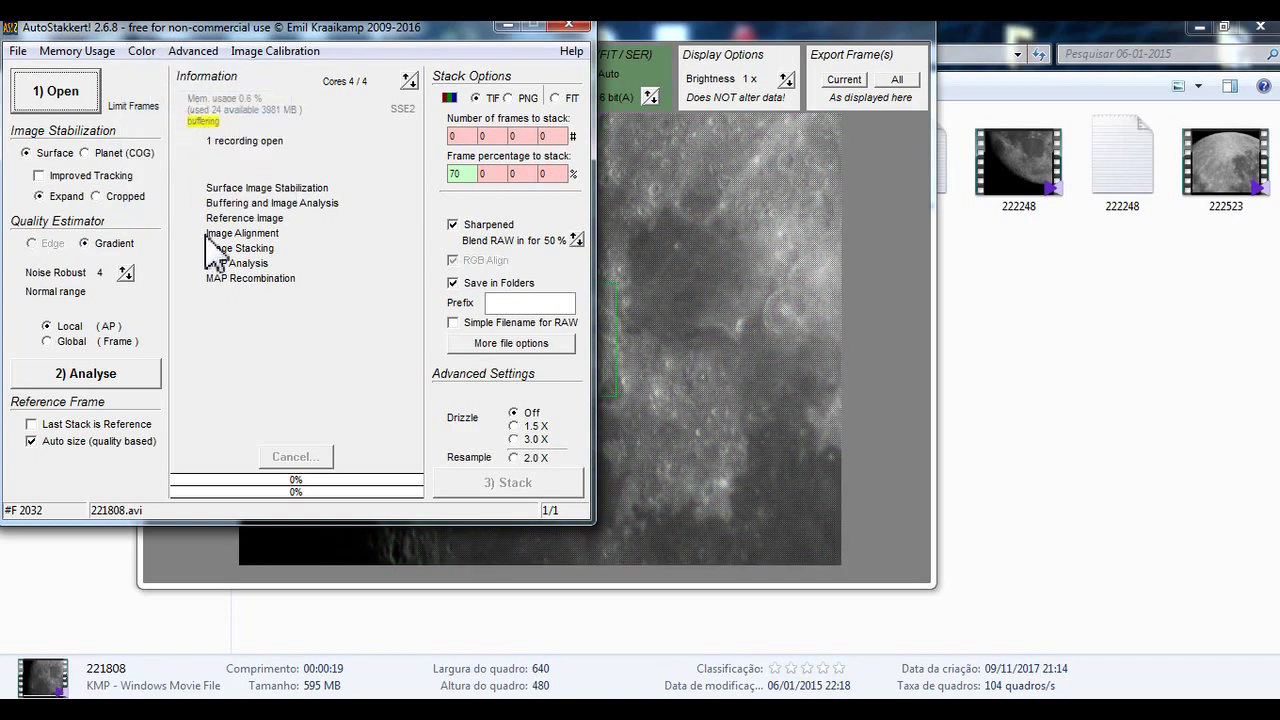
click(126, 388)
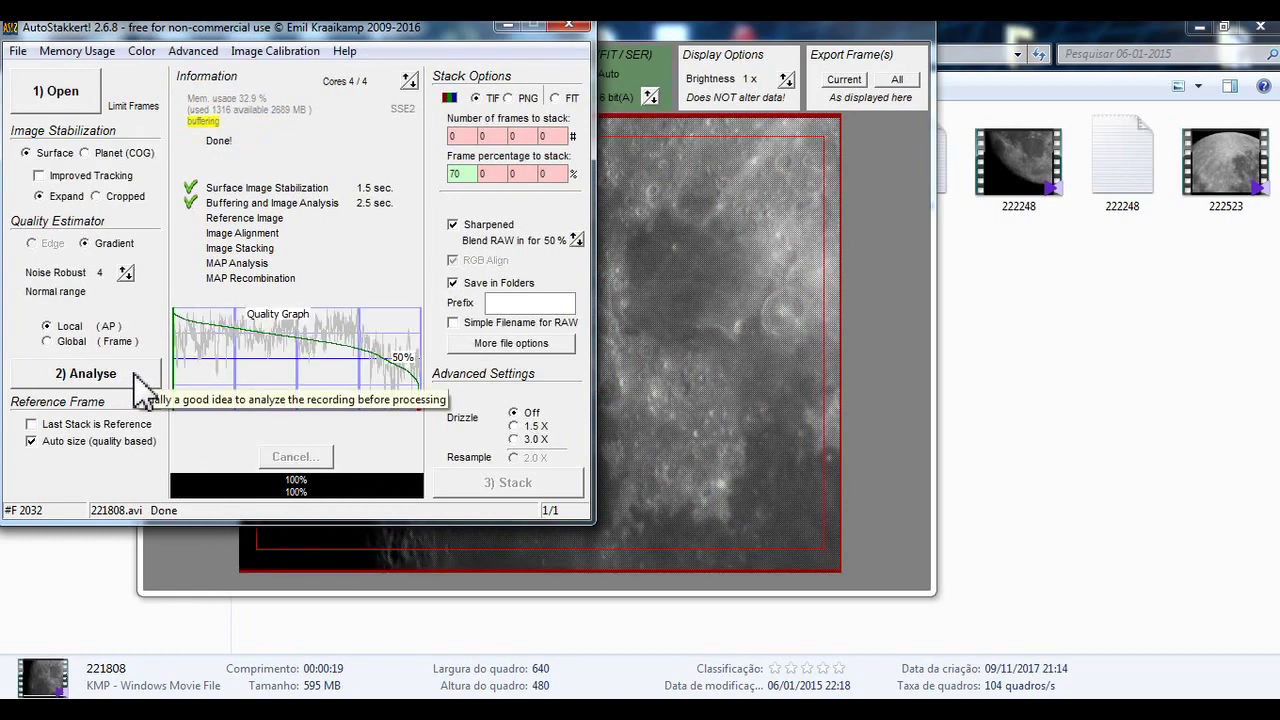
- Compare the best and worst quality-sorted frames by scrubbing through to the last frame and back to the first
click(640, 306)
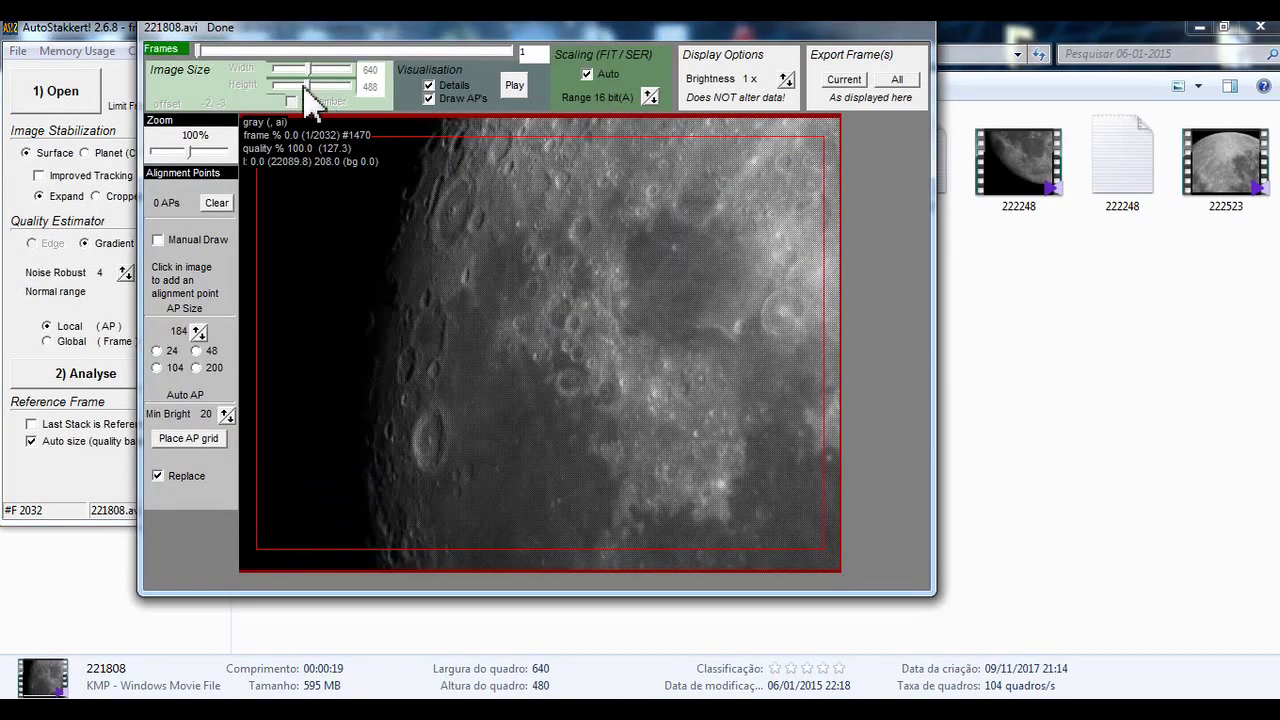
drag(202, 50, 519, 48)
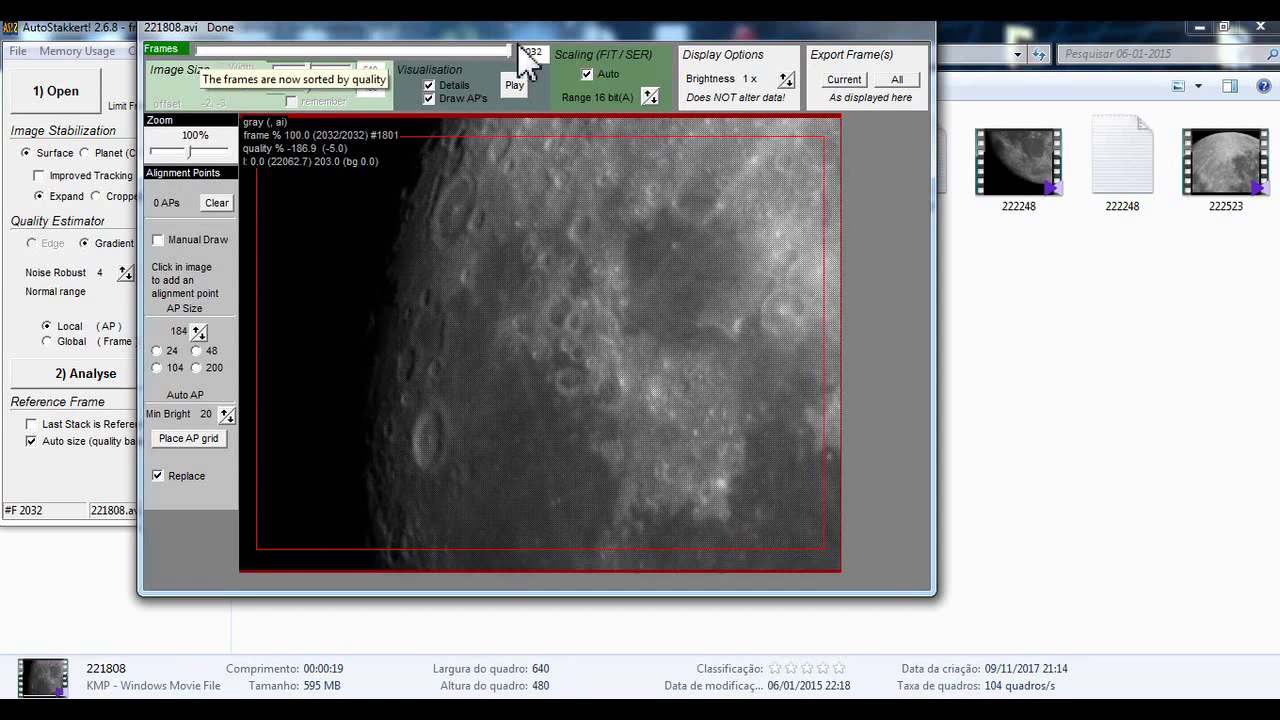
drag(514, 47, 117, 30)
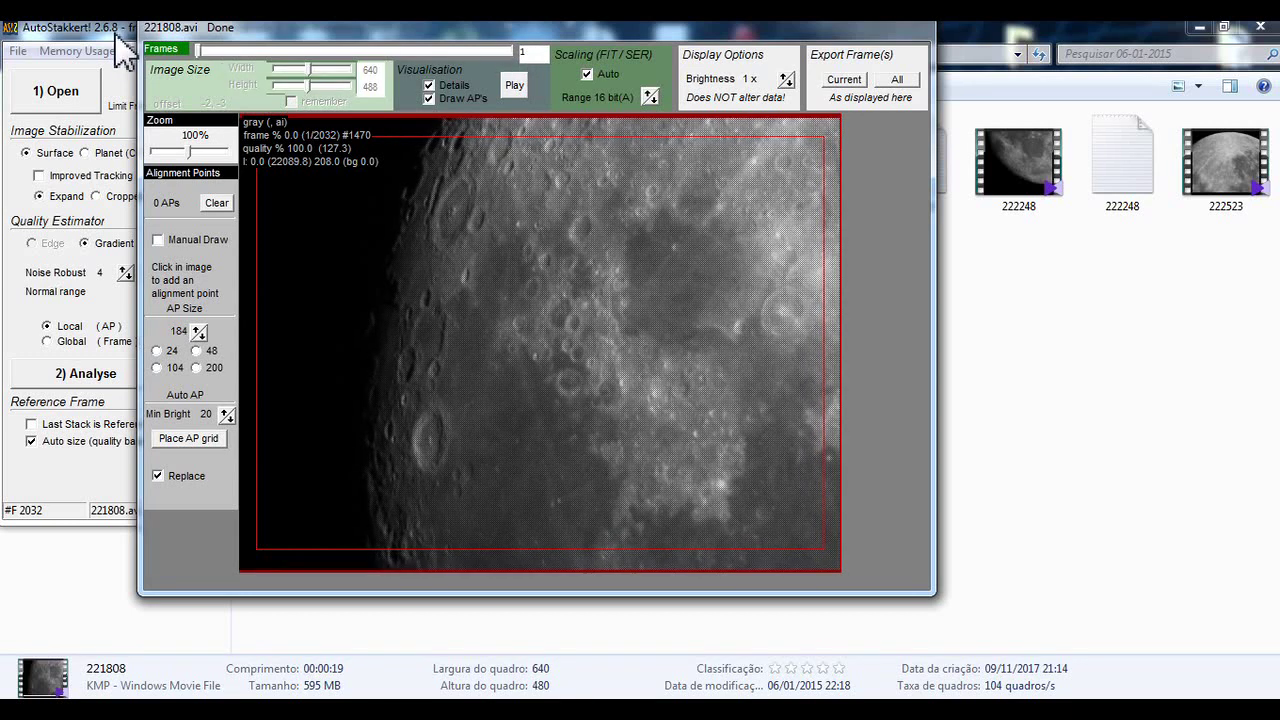
- Place an automatic alignment point grid over the lunar surface, replacing the single manually added point
click(115, 49)
click(739, 218)
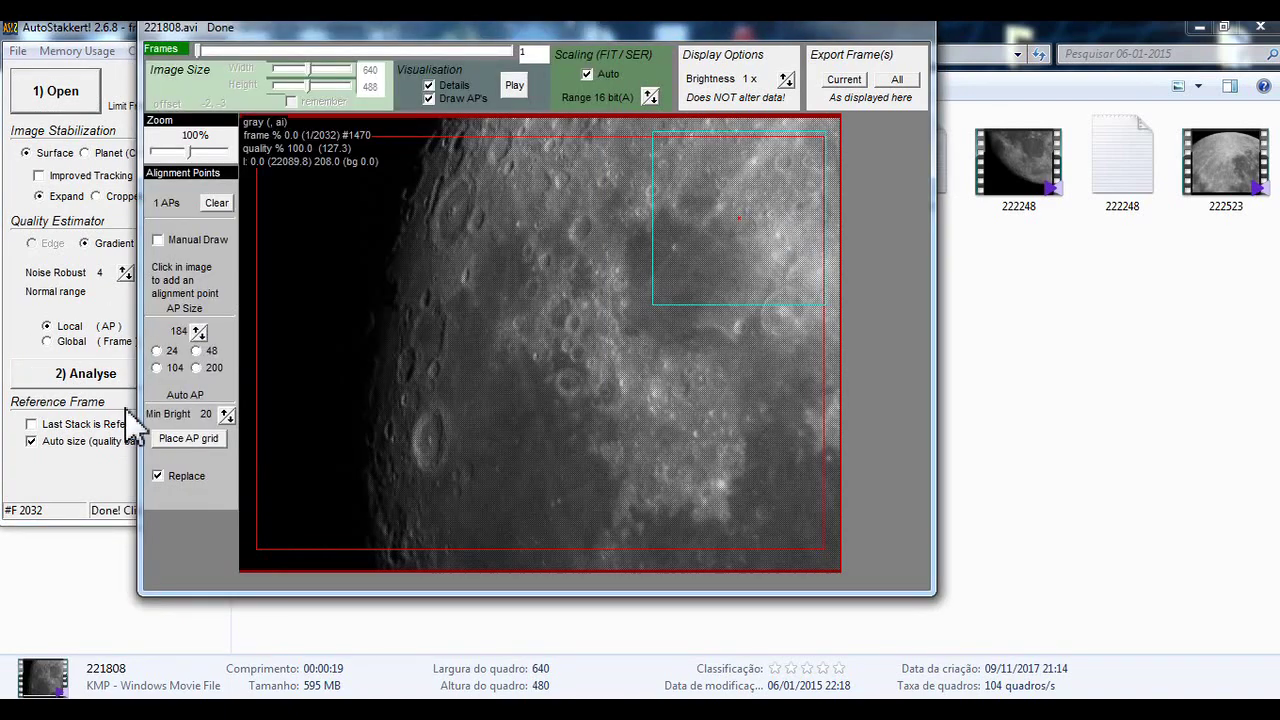
click(172, 441)
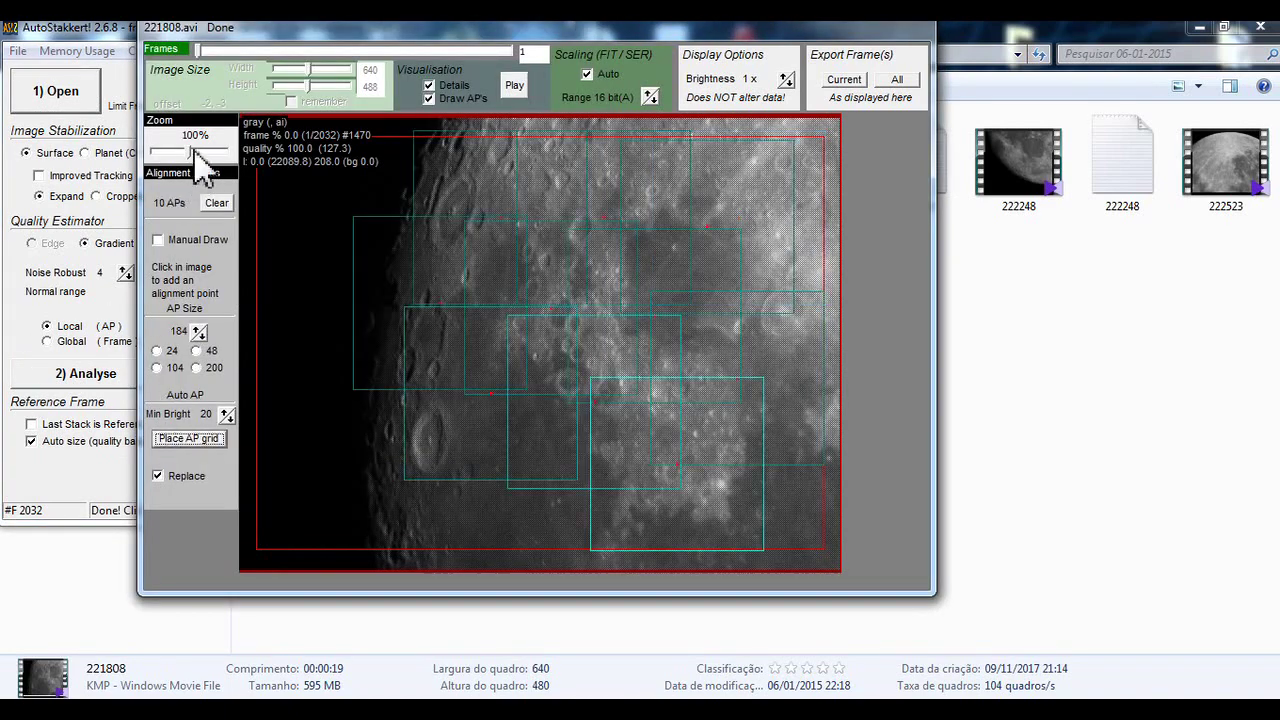
- Stack the best 70% of the frames and return to the 06-01-2015 folder in the file explorer
click(114, 49)
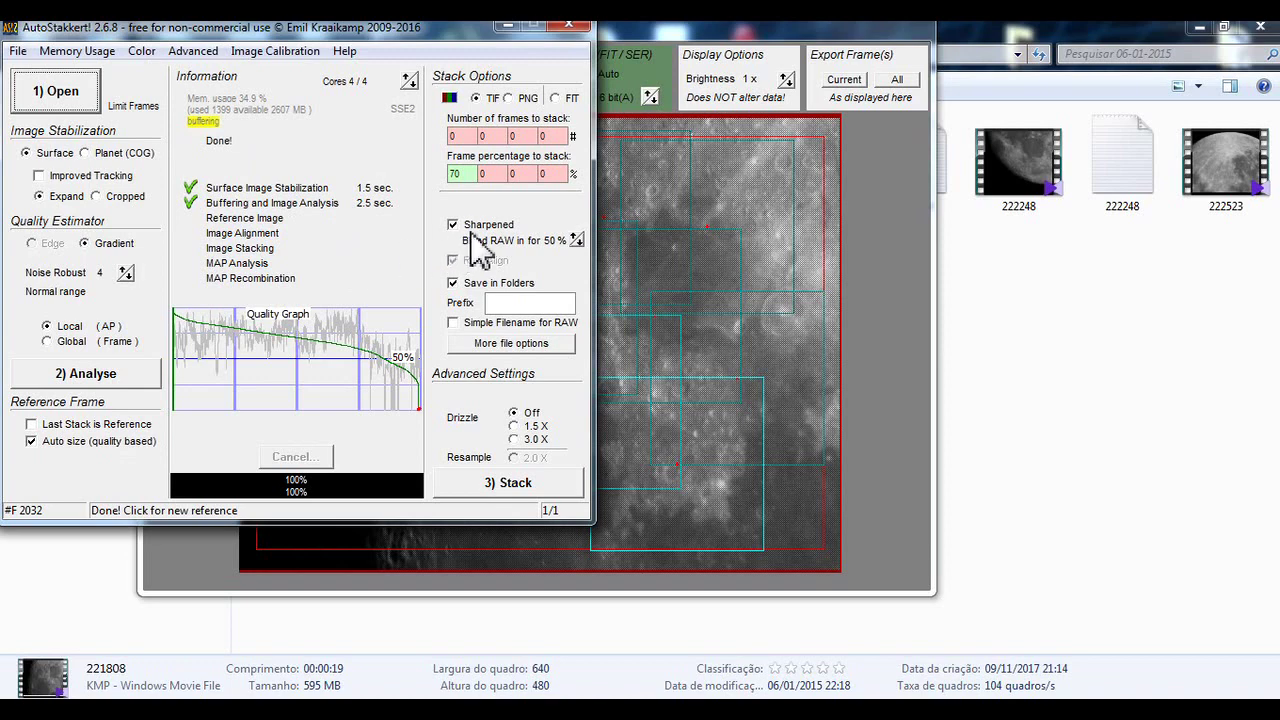
click(614, 360)
click(116, 50)
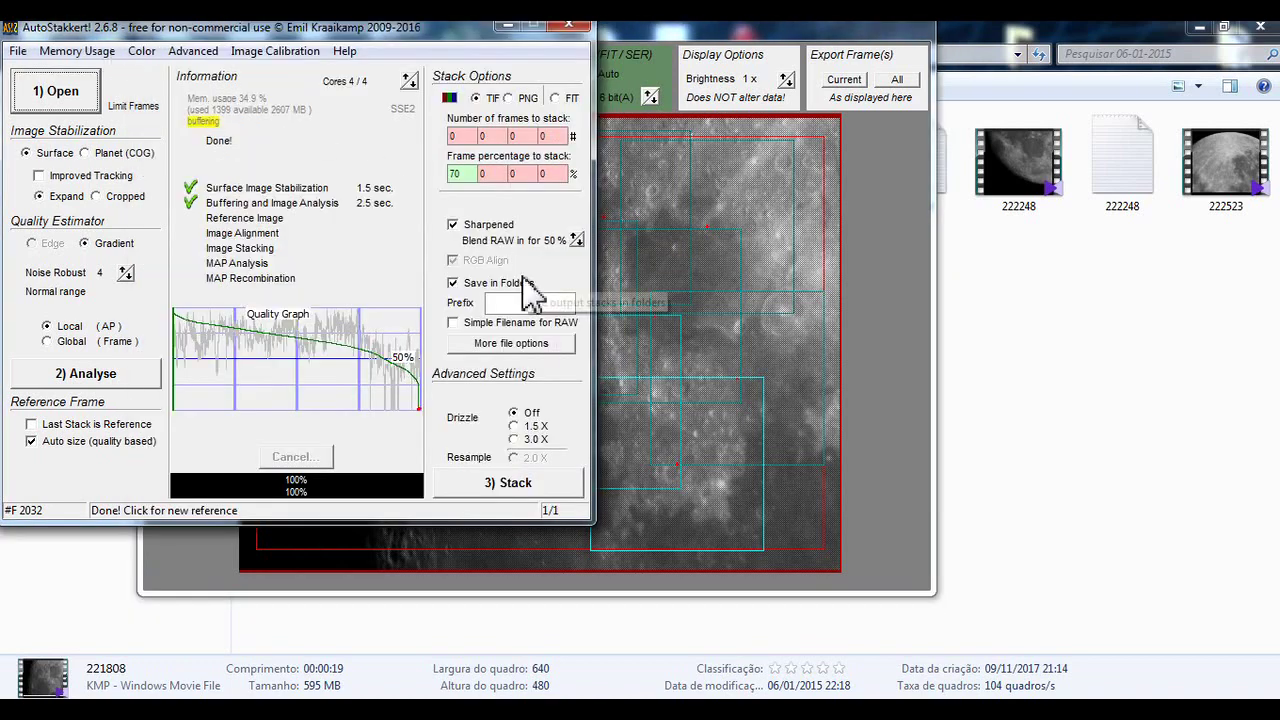
click(515, 485)
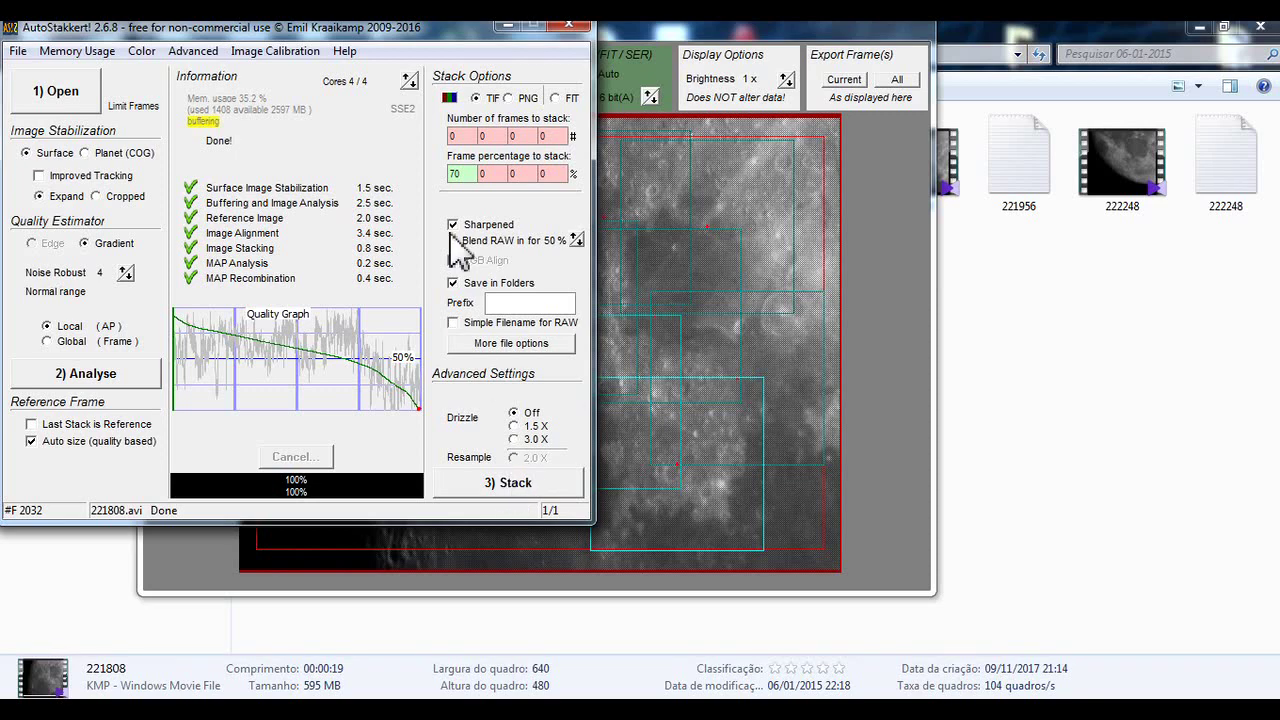
key(alt+Tab)
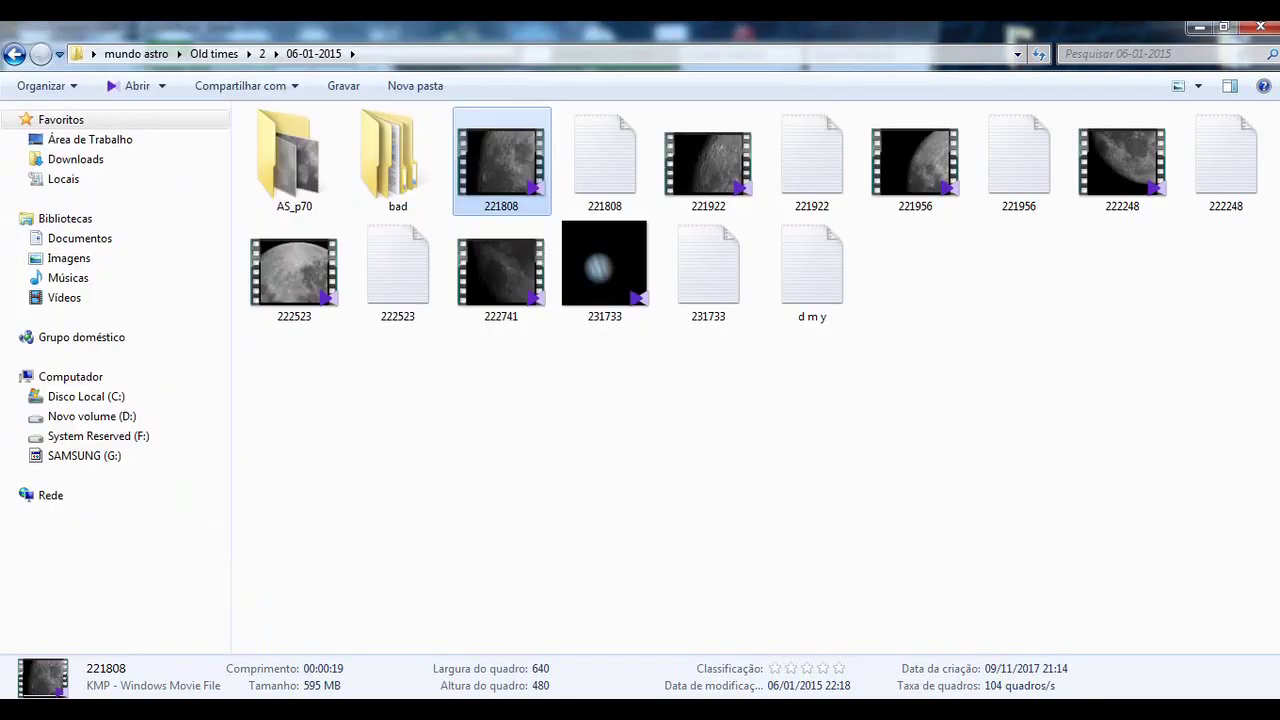
- Rename the AS_p70 output folder as 221808, copying the name of the source video
right_click(508, 197)
click(555, 569)
key(ctrl+c)
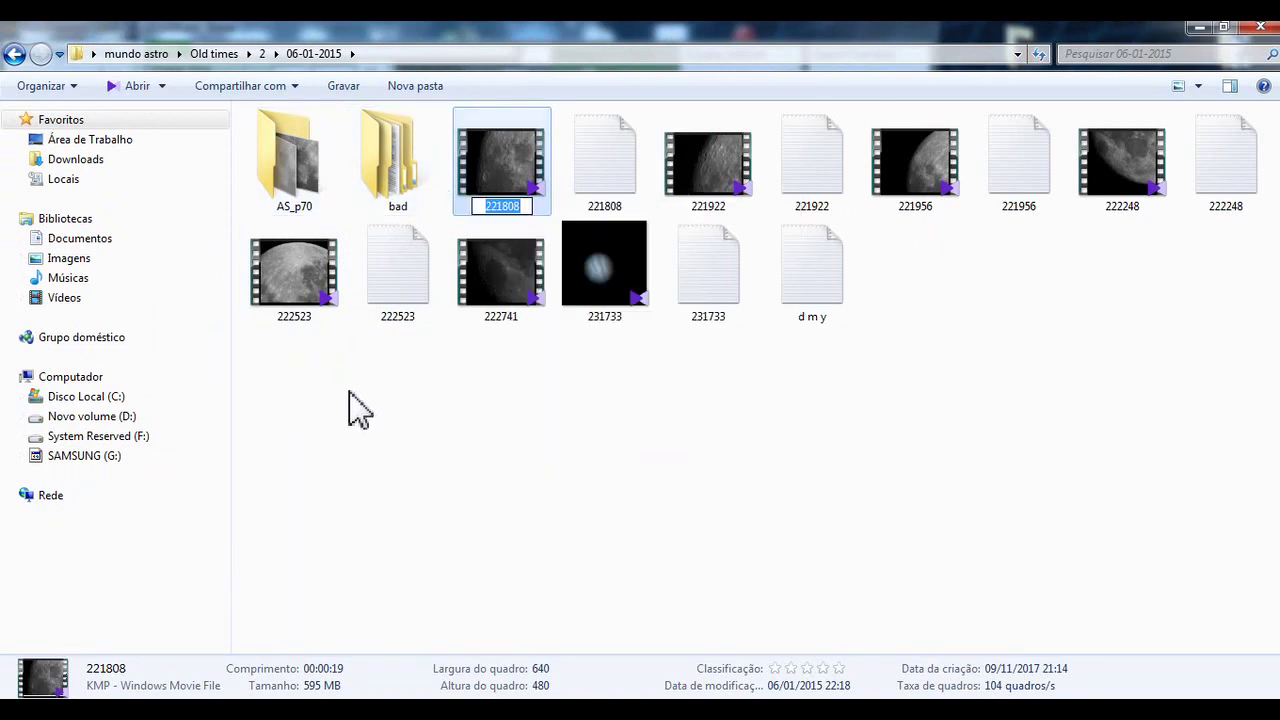
right_click(281, 197)
click(330, 631)
key(ctrl+v)
key(Return)
- Compare the 221808_g4_ap10 stack with its sharpened conv version at full and close-up view, finishing by closing the photo viewer
double_click(286, 125)
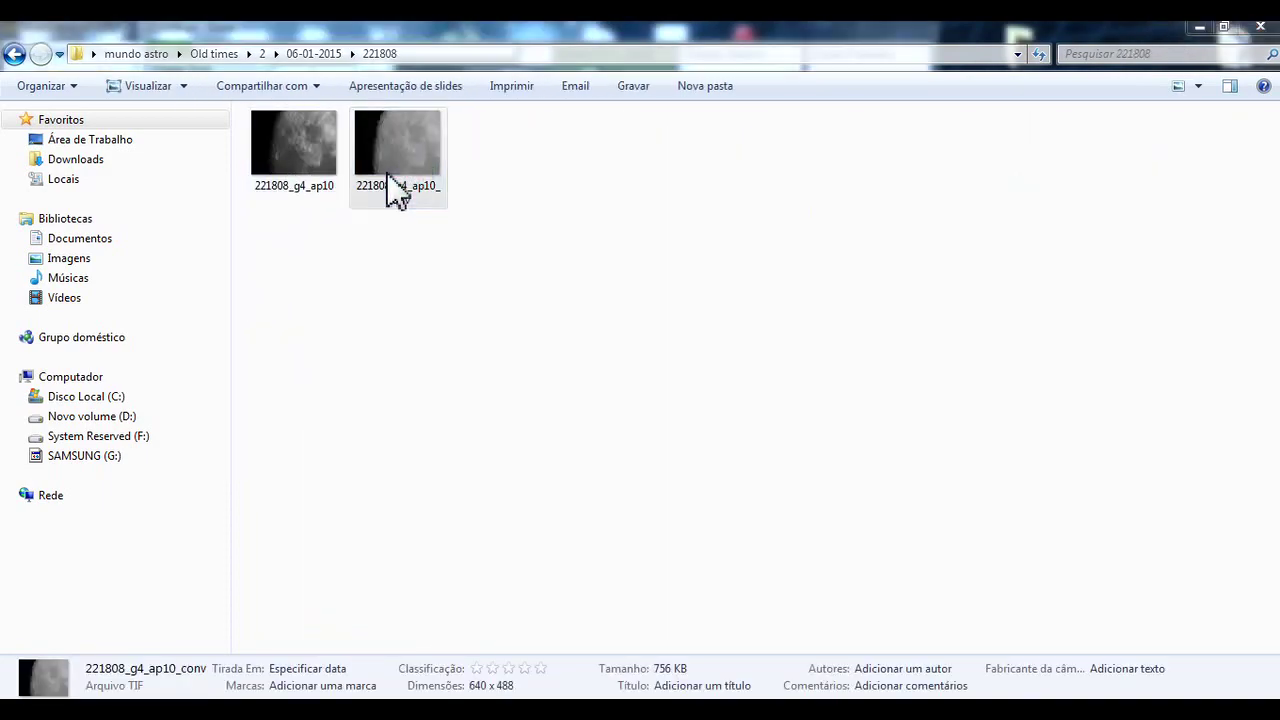
double_click(394, 190)
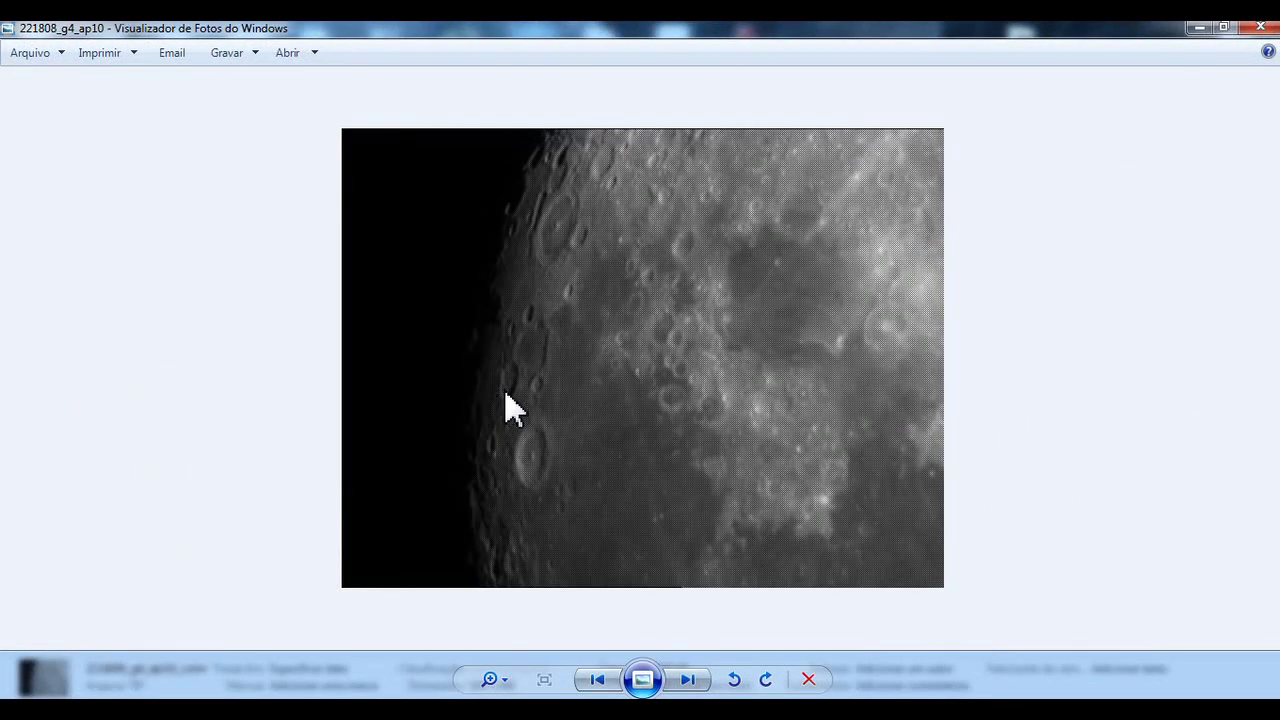
scroll(656, 440, up, 5)
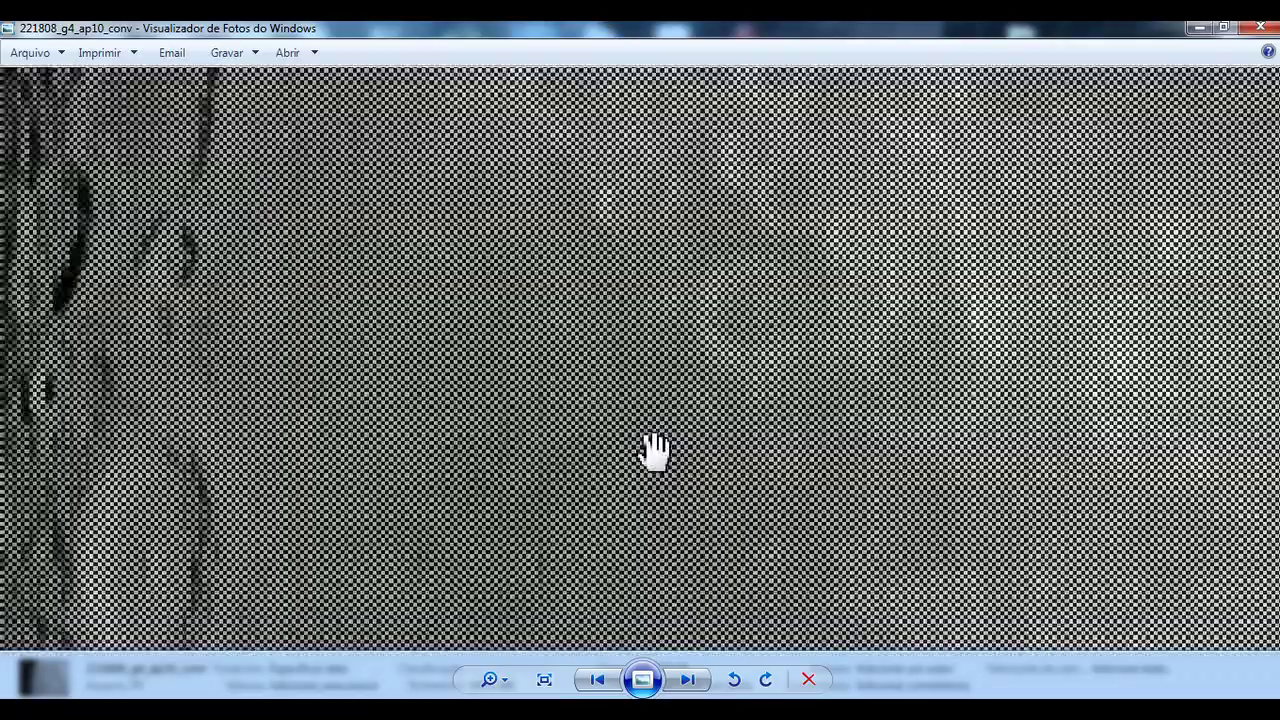
scroll(640, 450, down, 5)
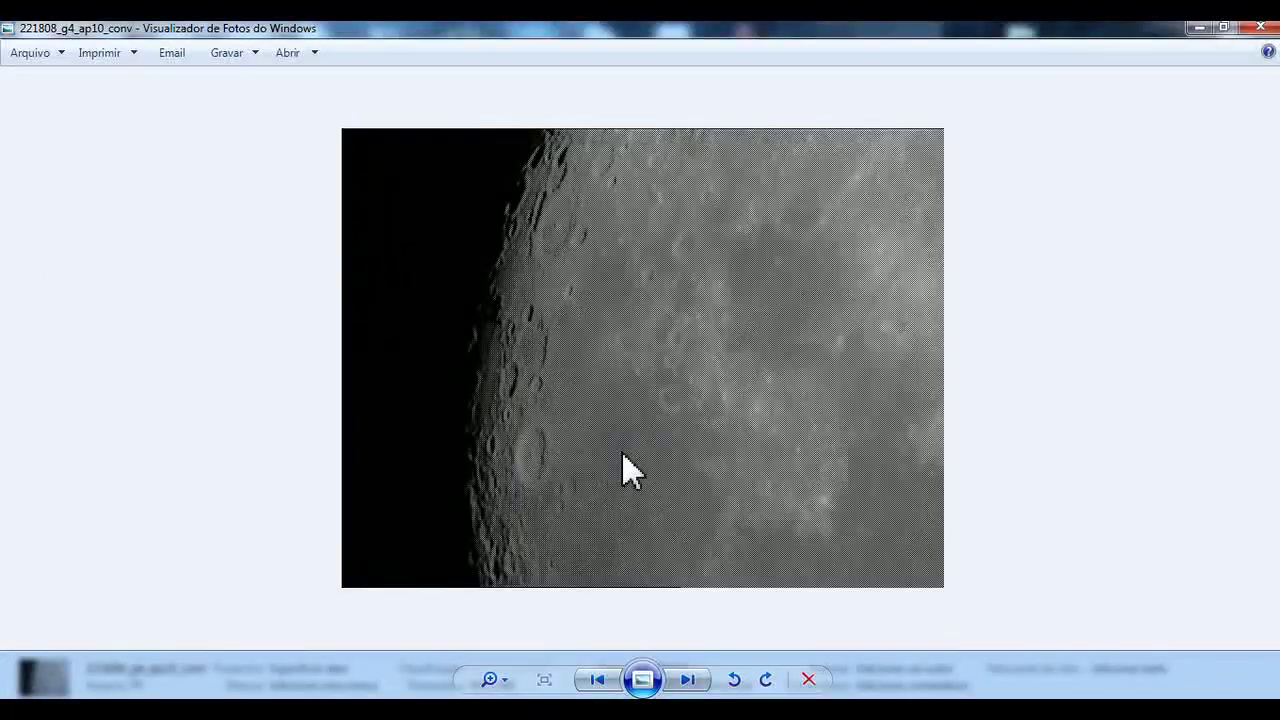
scroll(575, 468, up, 5)
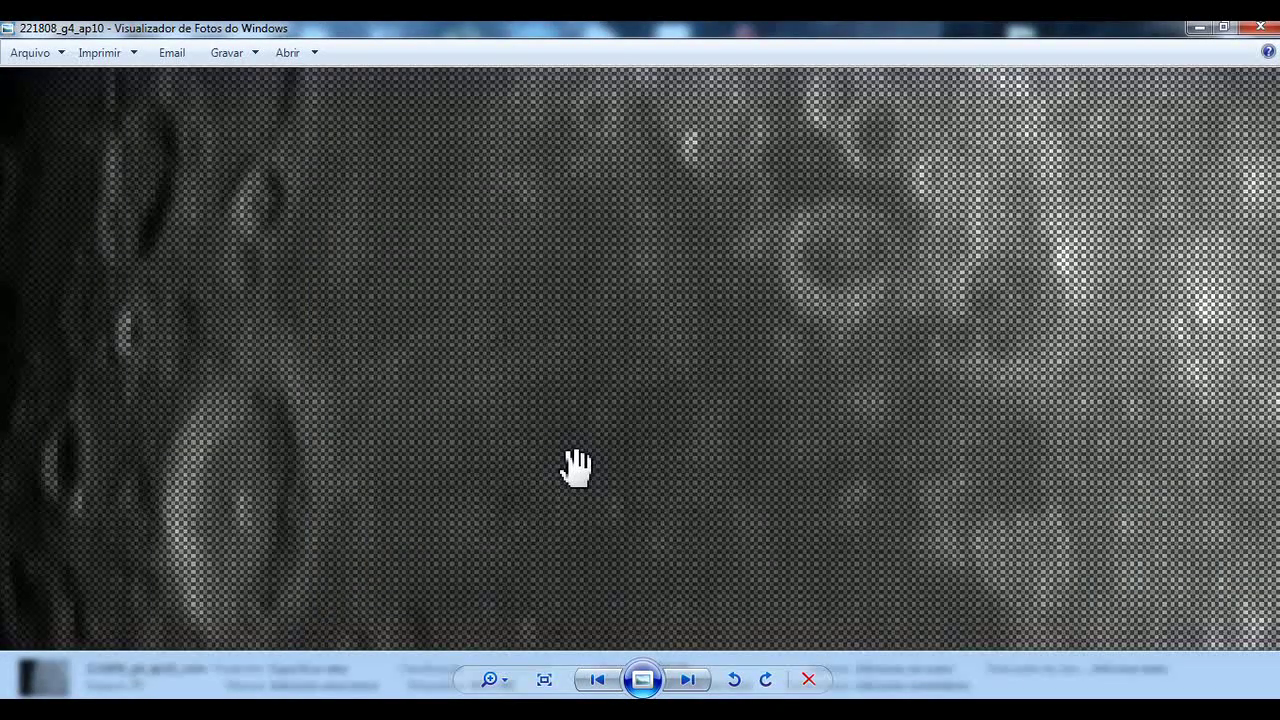
scroll(573, 472, down, 5)
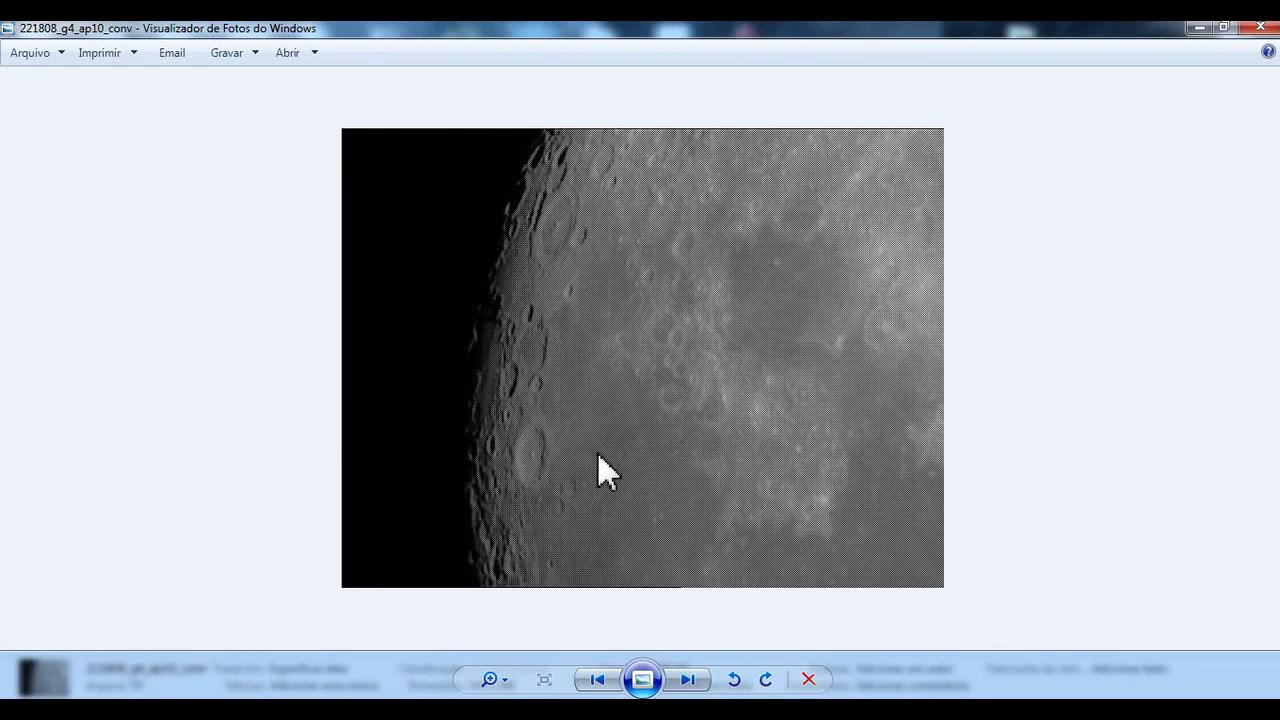
key(Left)
key(Right)
key(Left)
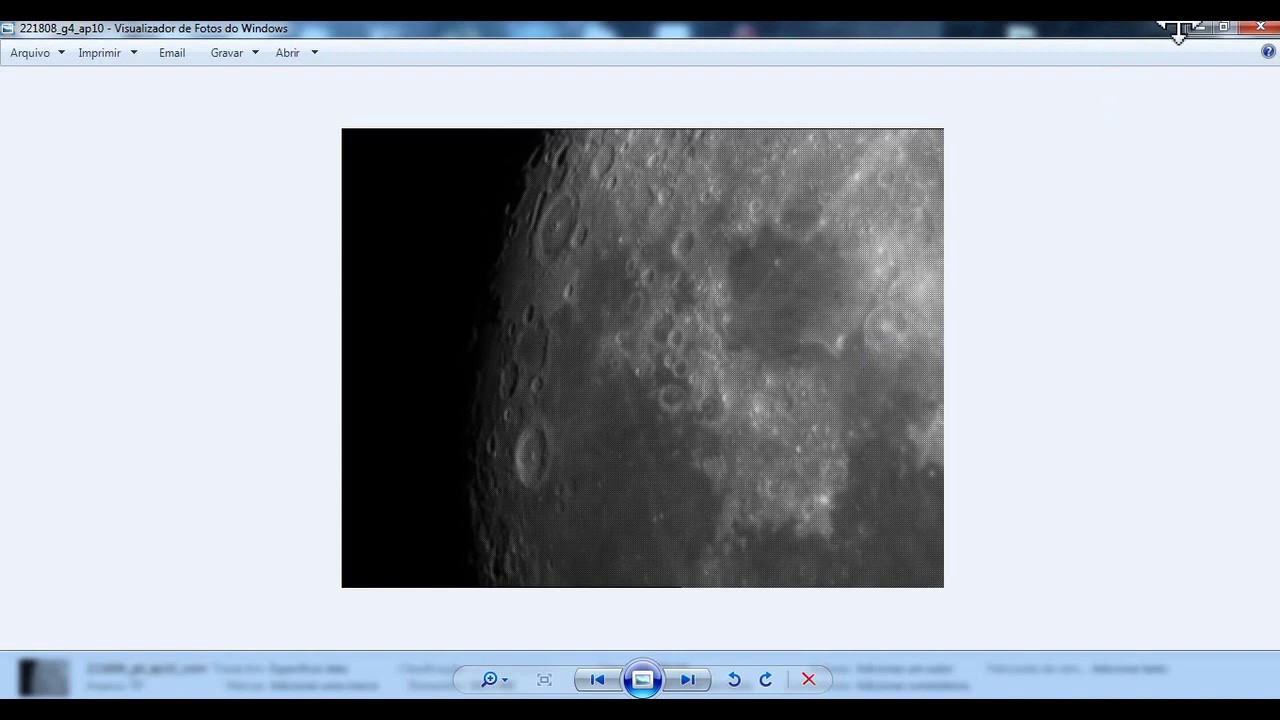
click(1259, 27)
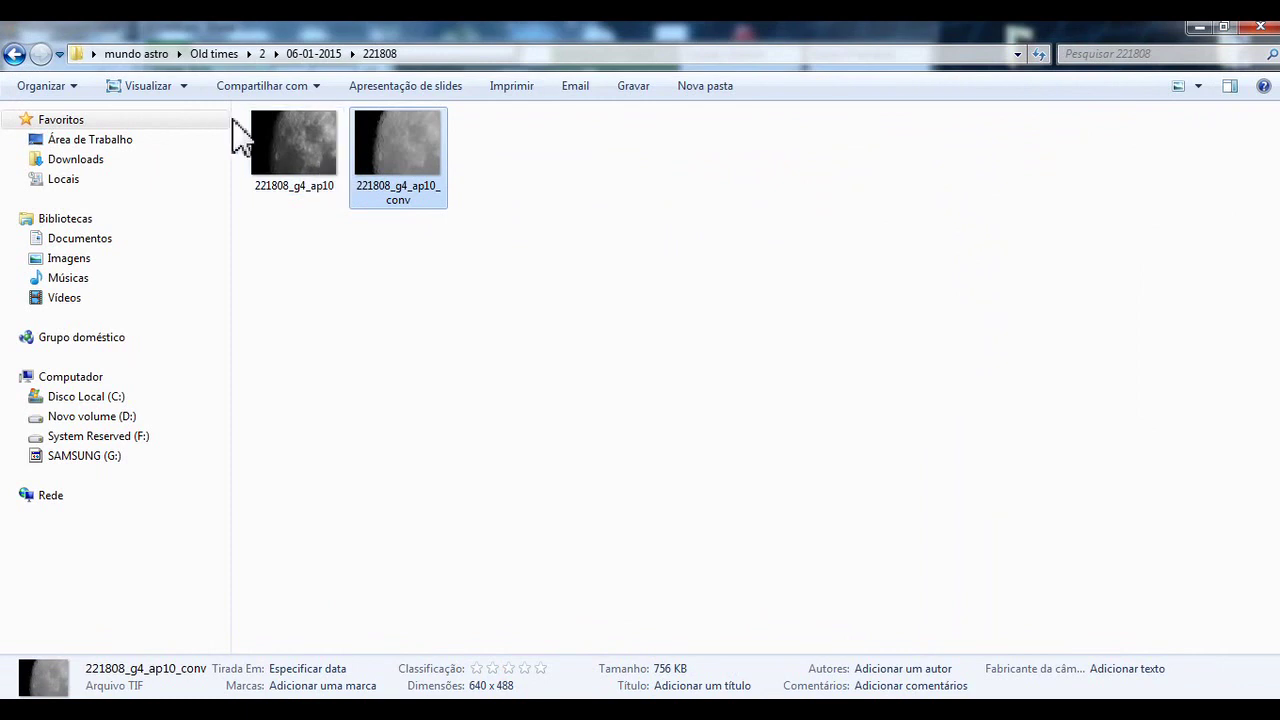
- Return to the 06-01-2015 folder and check the file details of the remaining lunar recordings
click(310, 55)
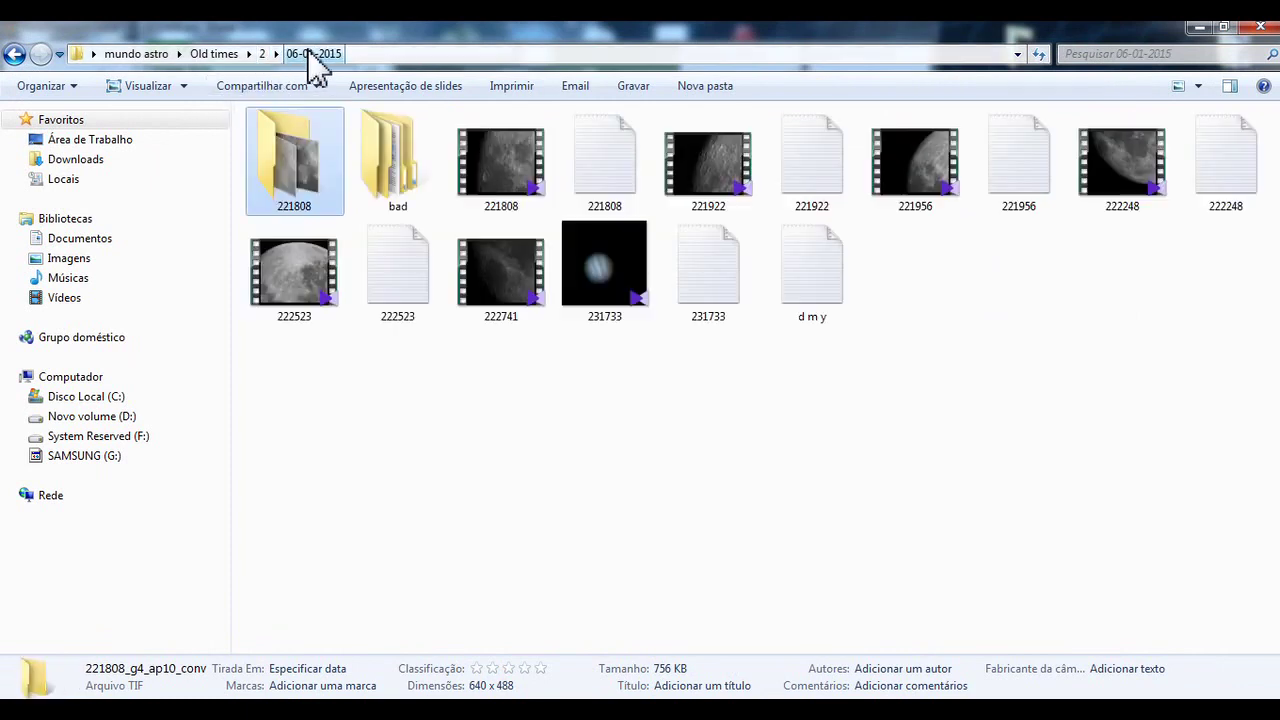
click(515, 280)
click(305, 320)
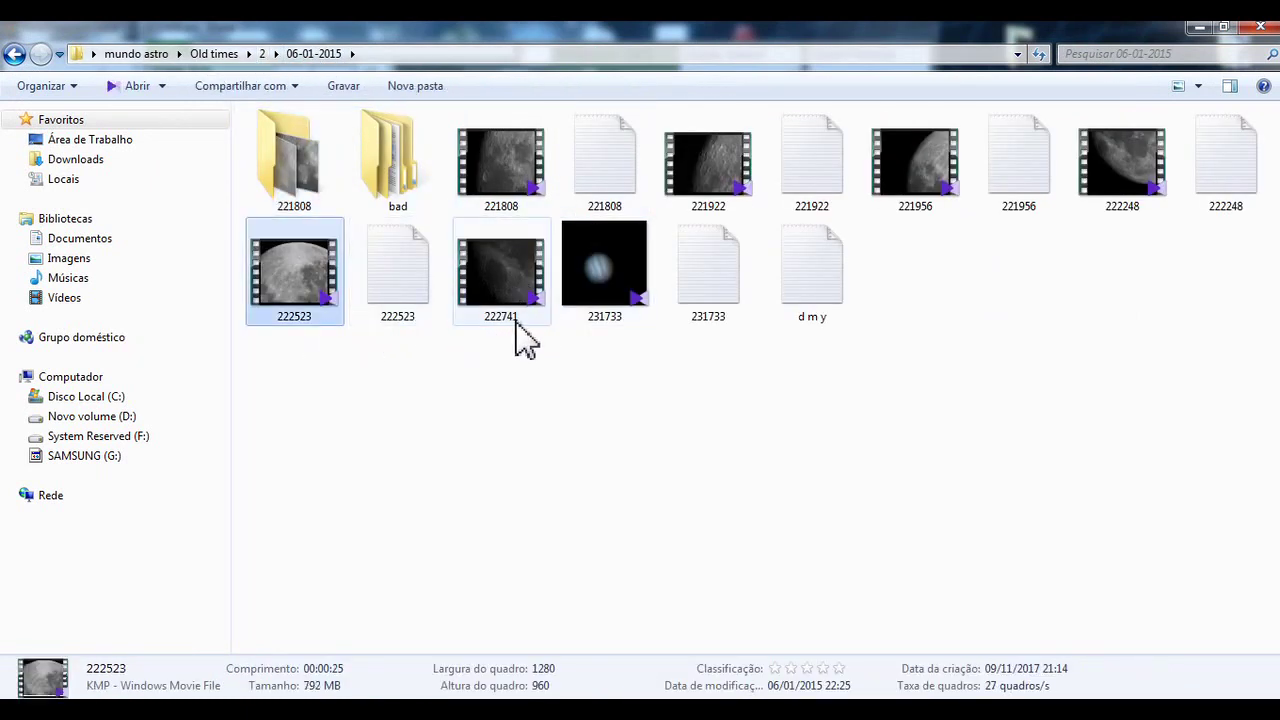
click(724, 200)
click(851, 214)
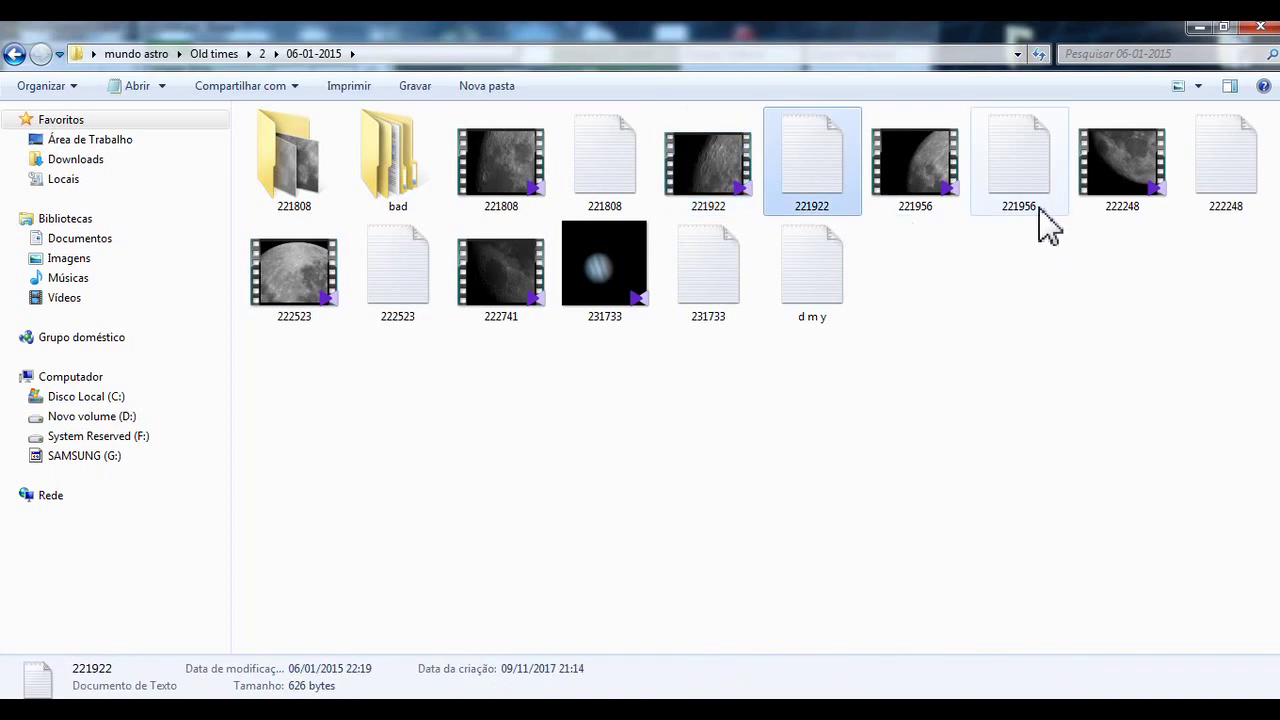
click(940, 198)
click(1122, 210)
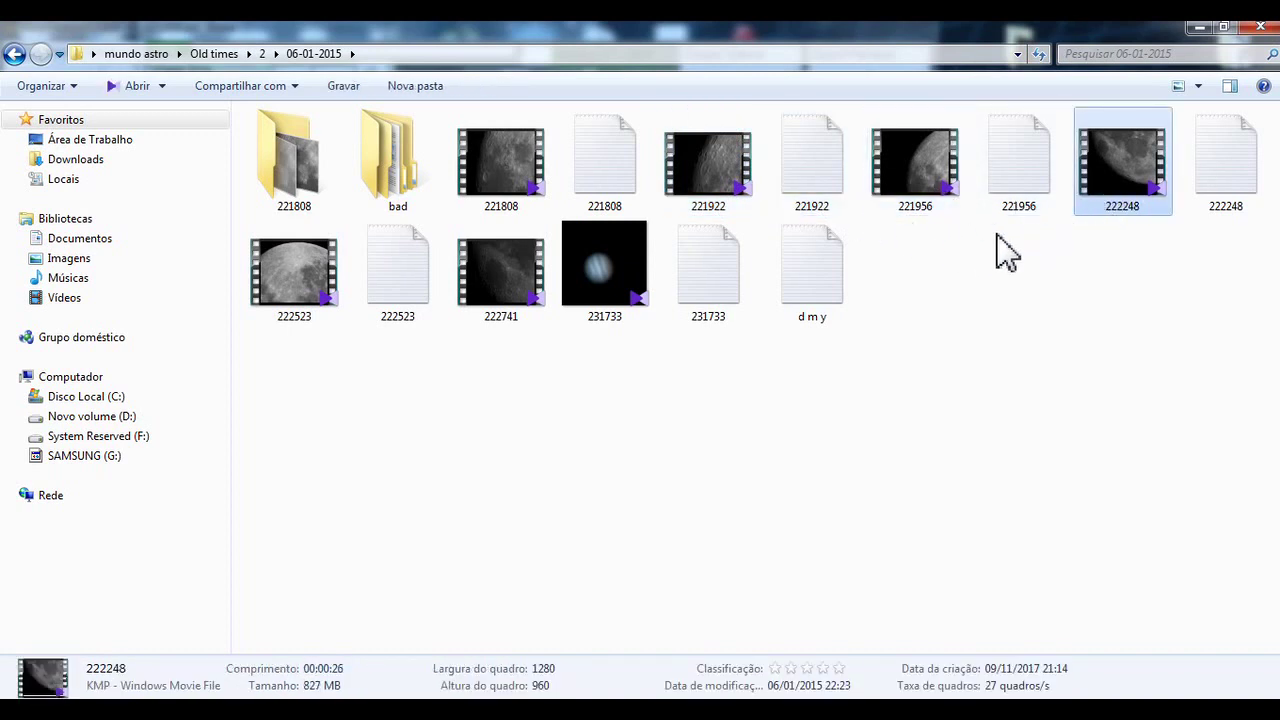
- Load the 222523 video into AutoStakkert and analyse its frame quality
click(300, 322)
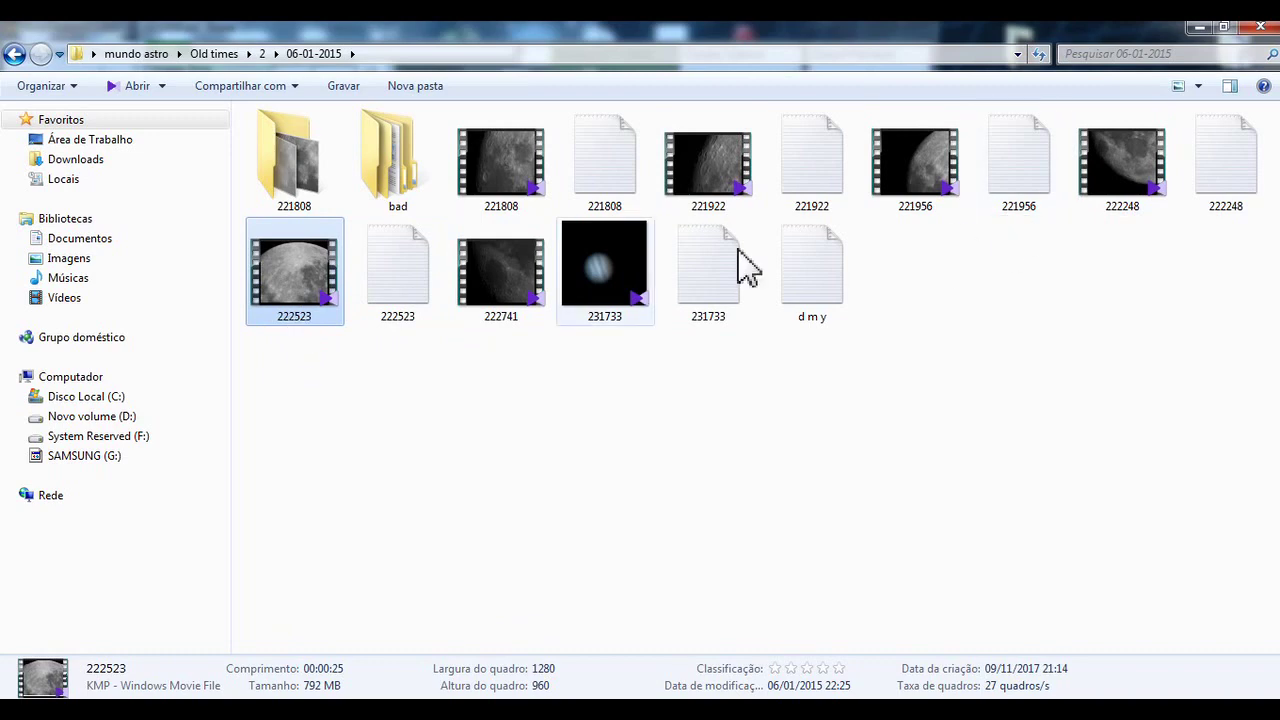
drag(318, 305, 545, 490)
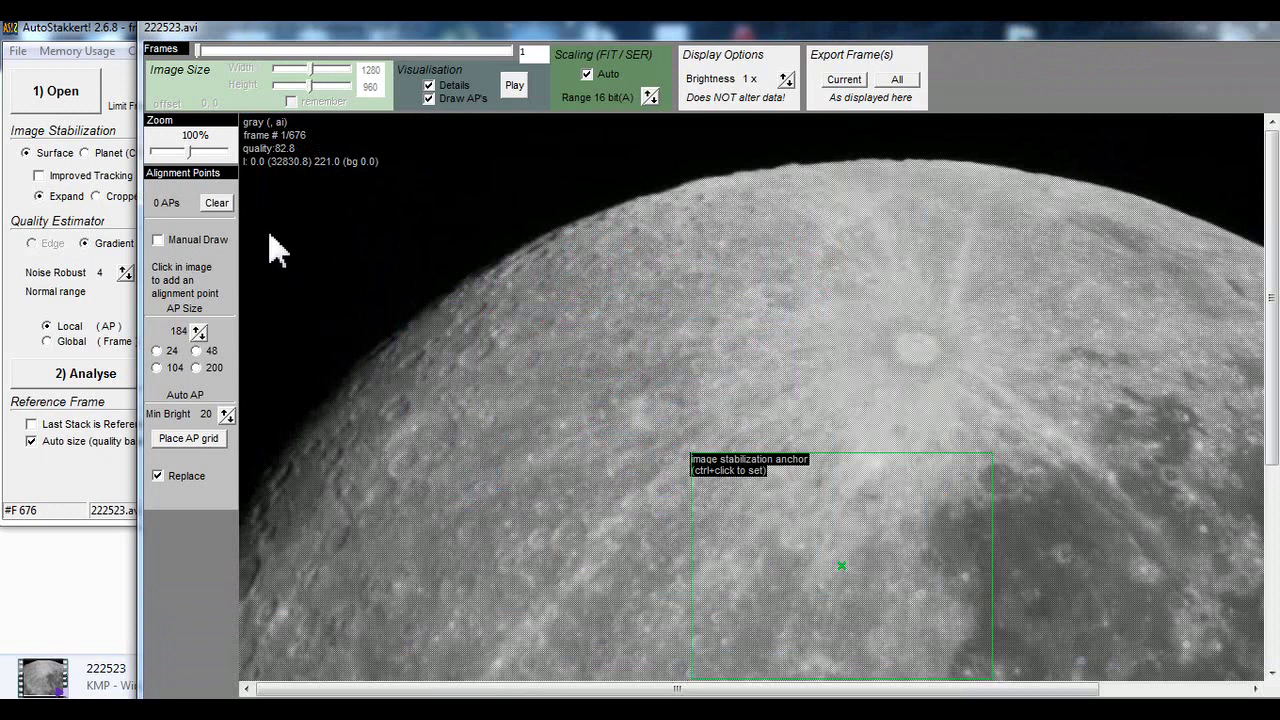
click(58, 373)
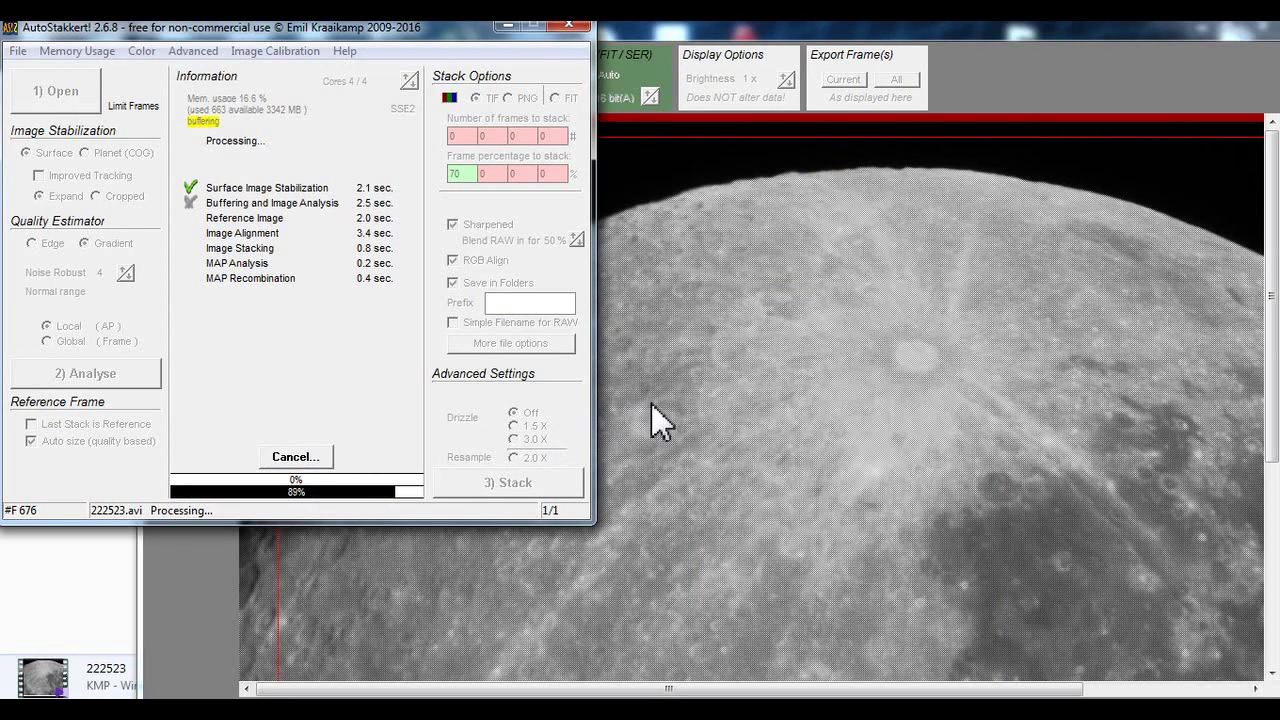
- Place an automatic alignment point grid over the Moon in the 222523 video and stack the best 70% of frames
click(192, 440)
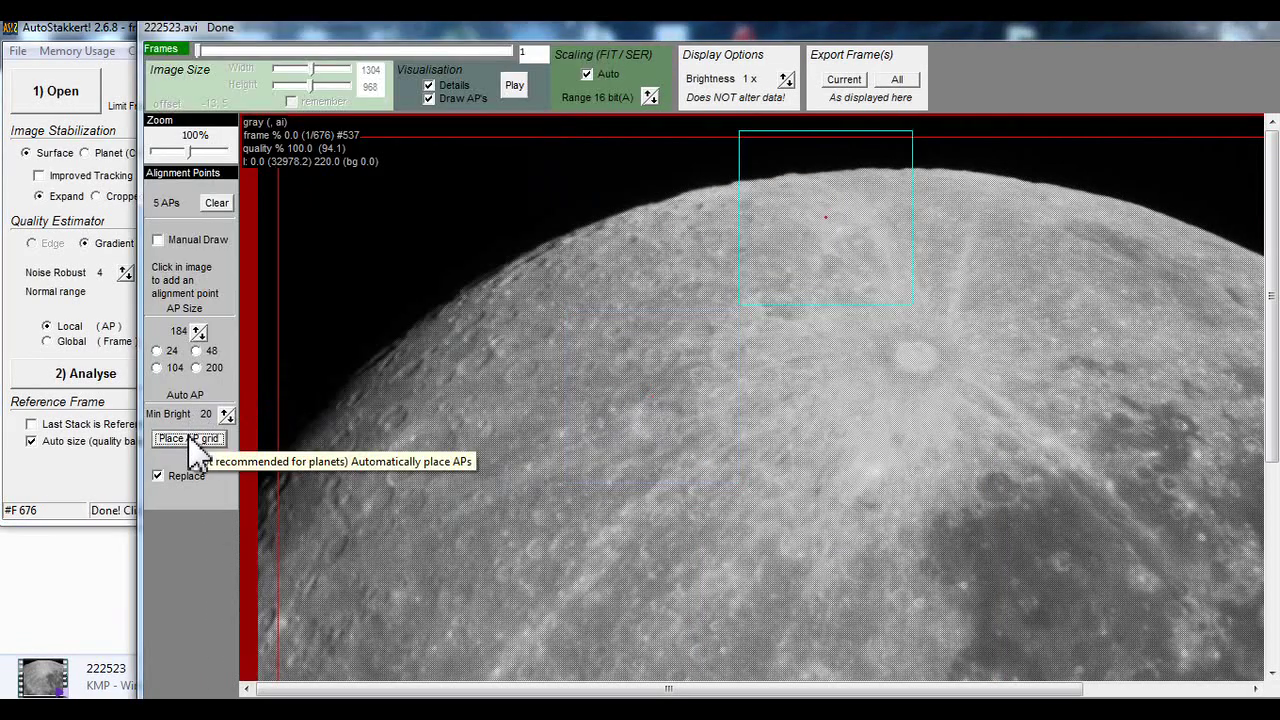
click(90, 484)
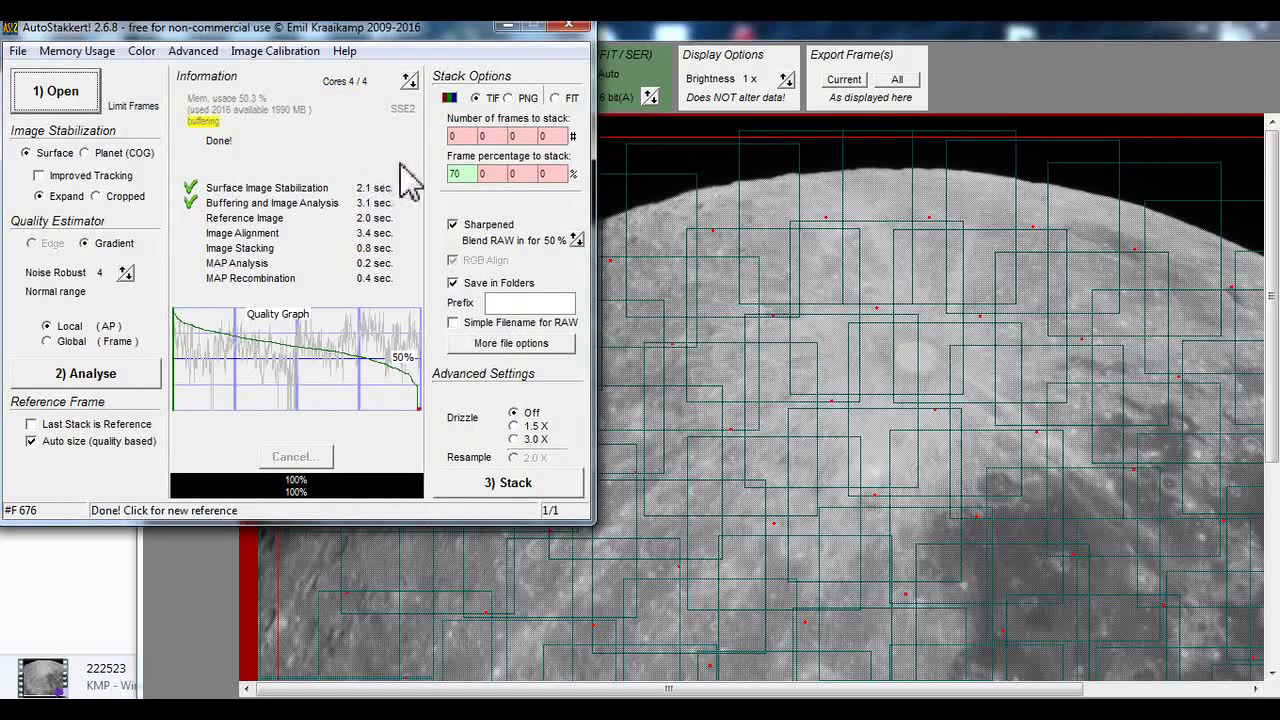
click(505, 484)
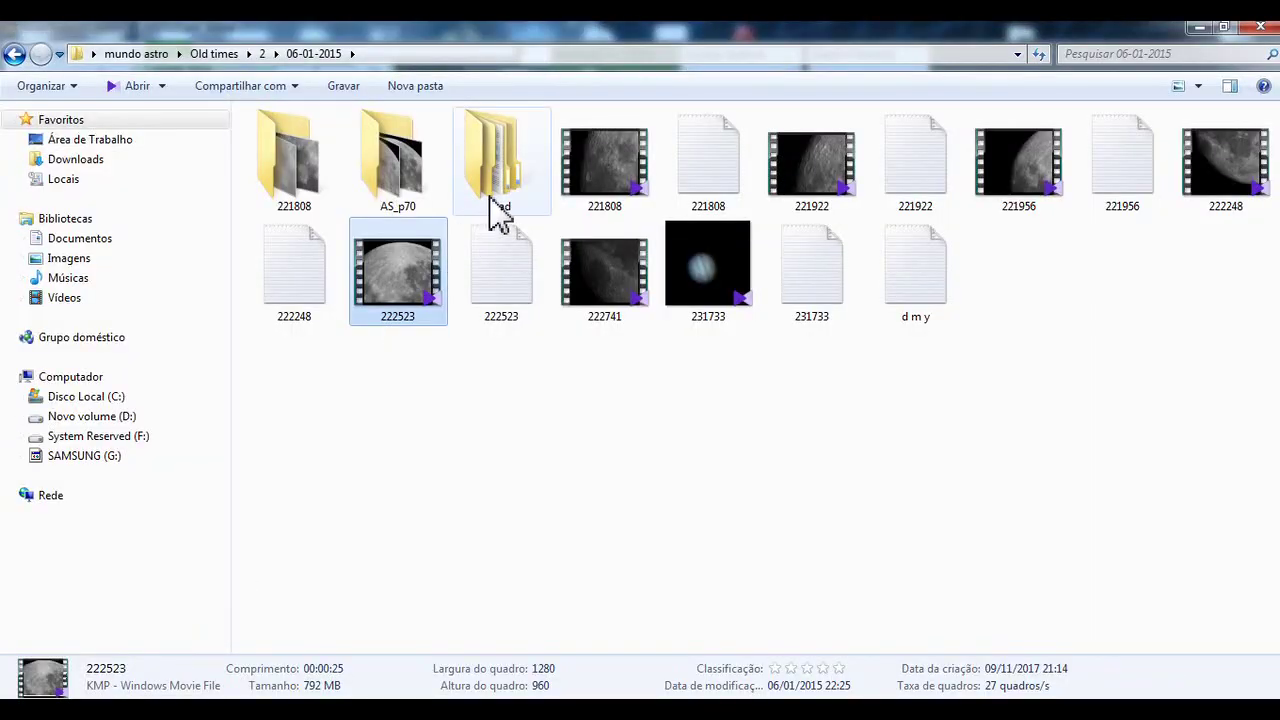
- Open the 222523_g4_ap72 stack from the new AS_p70 folder and examine its sharpened conv version up close
double_click(385, 200)
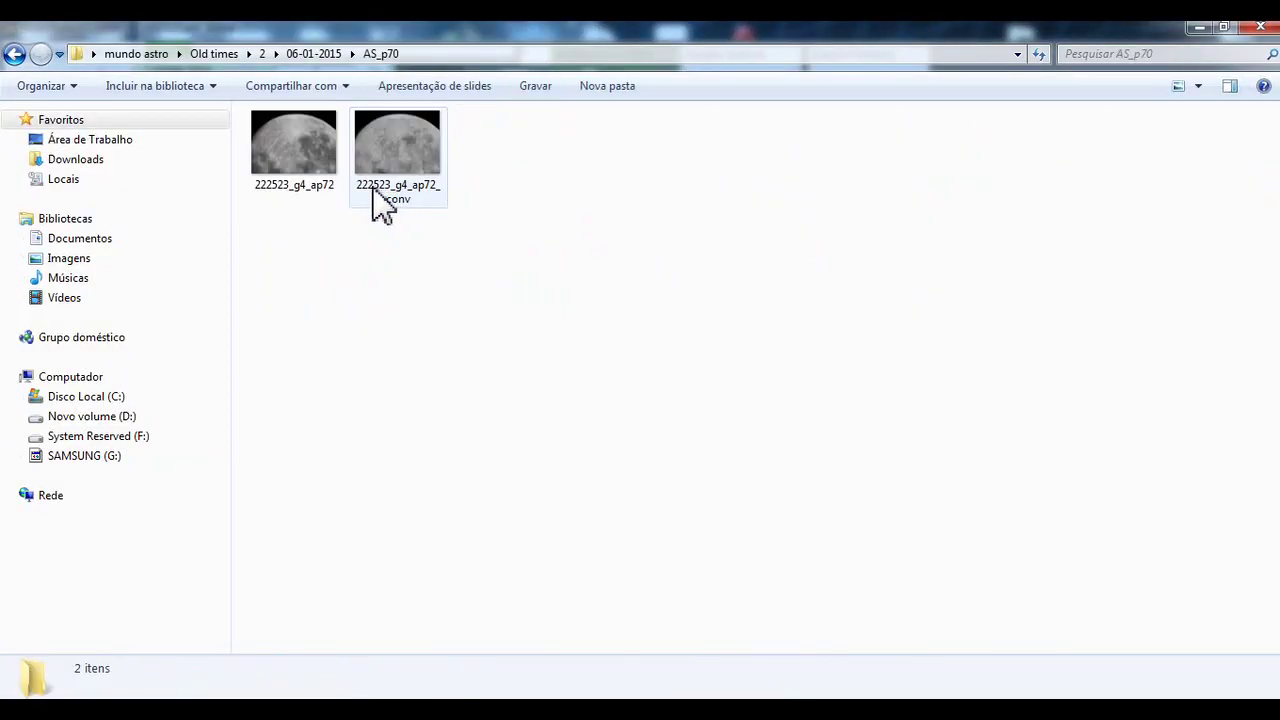
double_click(335, 190)
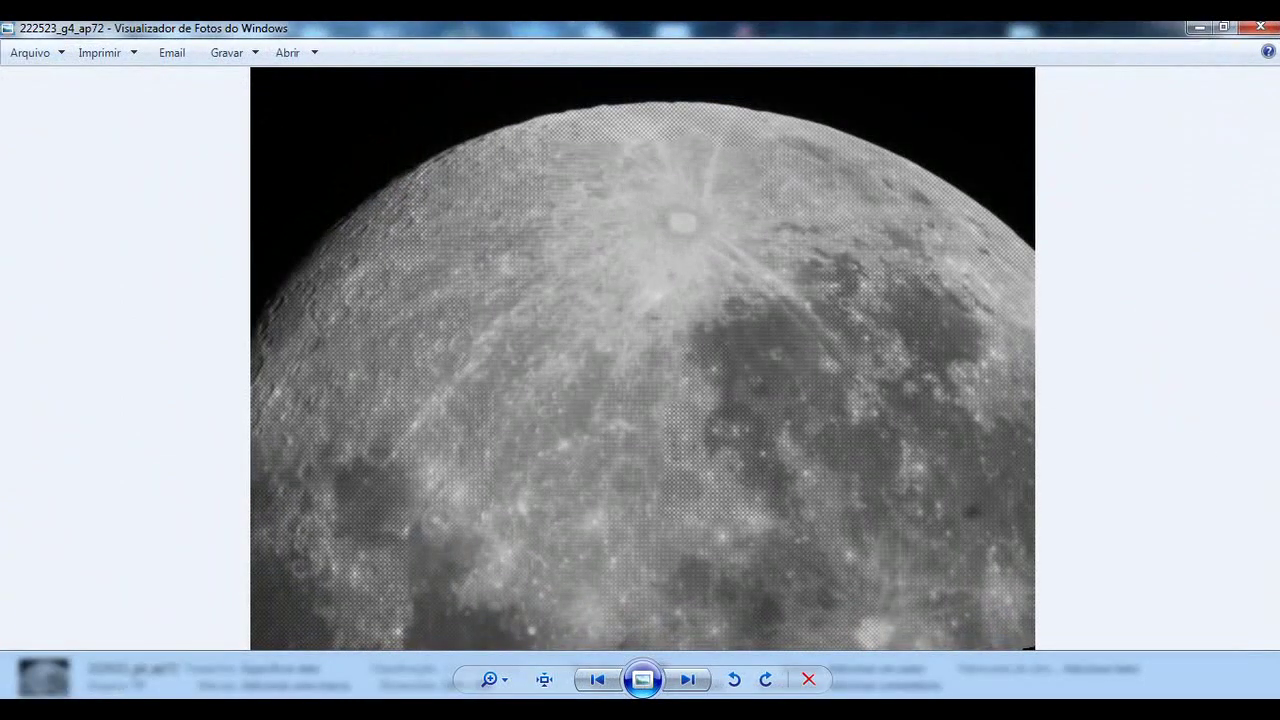
key(Right)
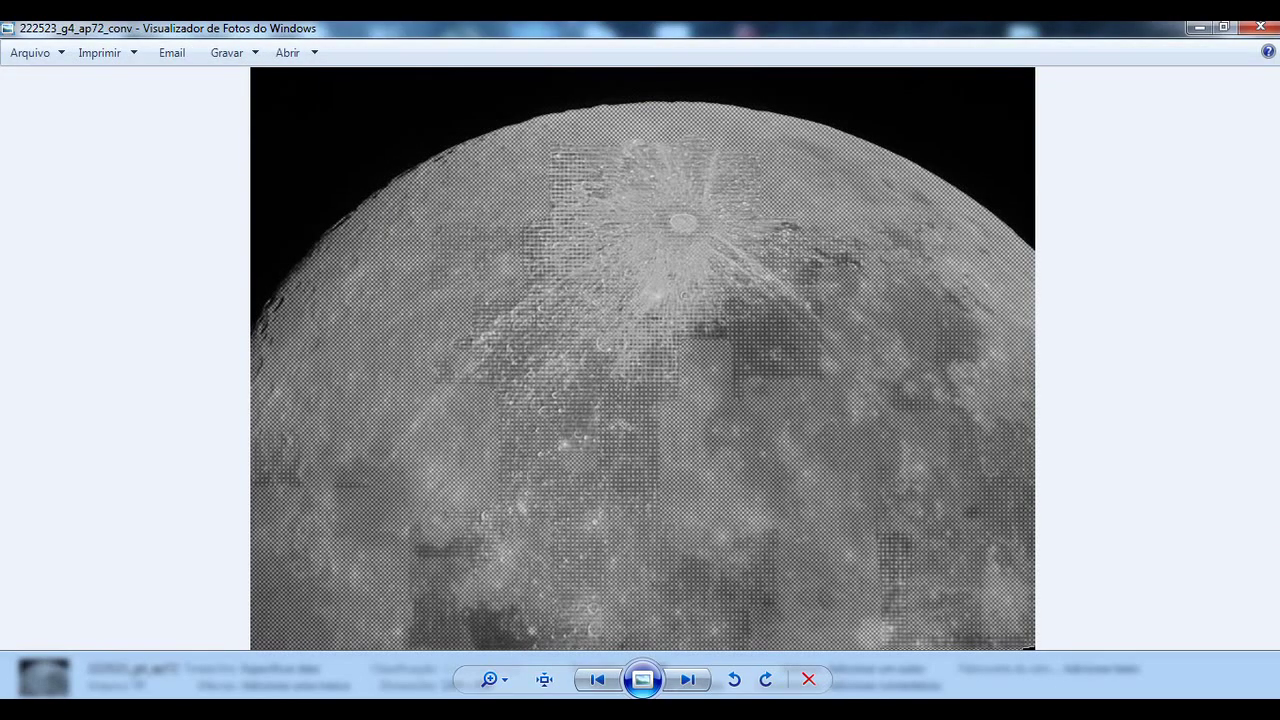
scroll(430, 480, up, 4)
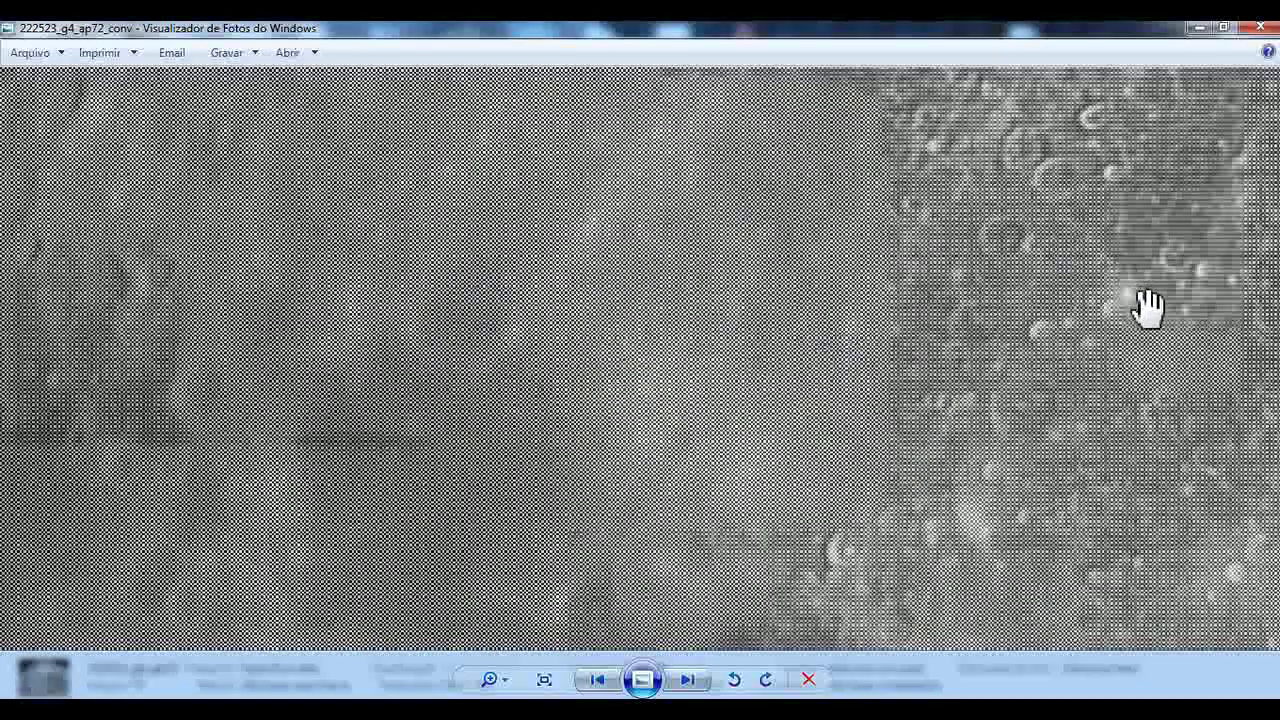
scroll(1034, 480, down, 4)
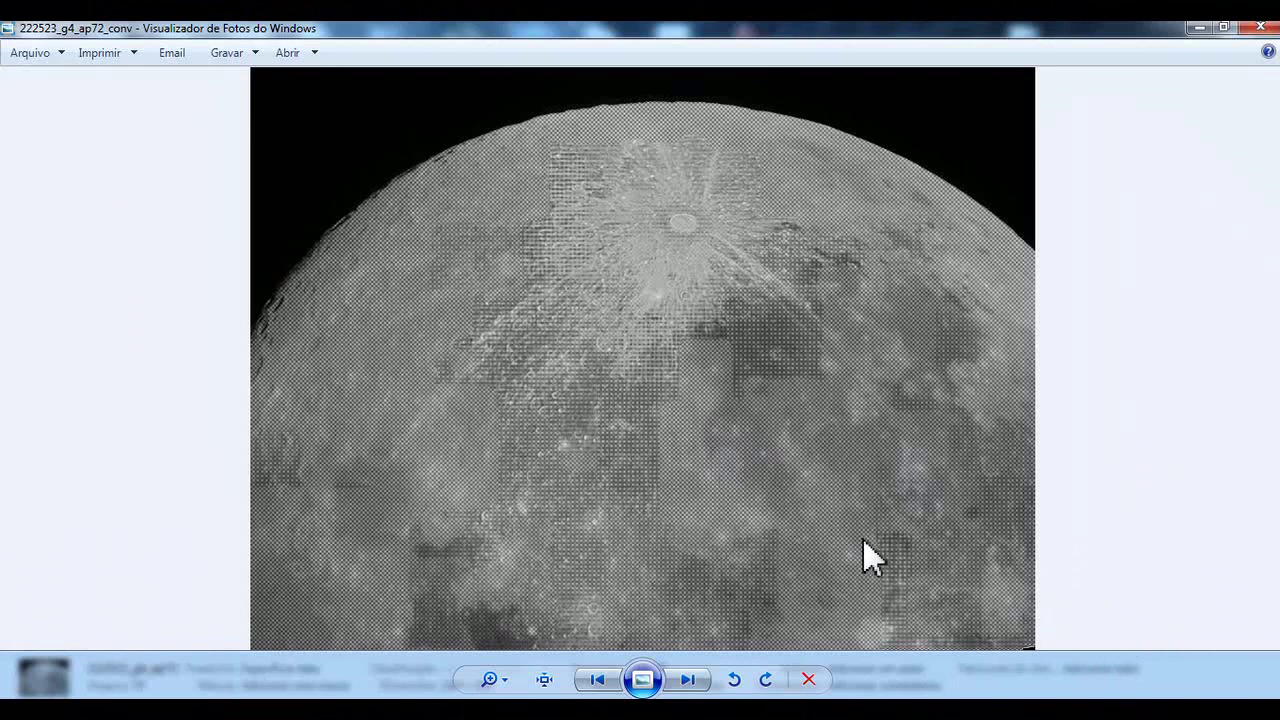
- Compare the plain and sharpened 222523 stacks, examine the plain one up close, and return to the 06-01-2015 folder
key(Left)
key(Right)
key(Left)
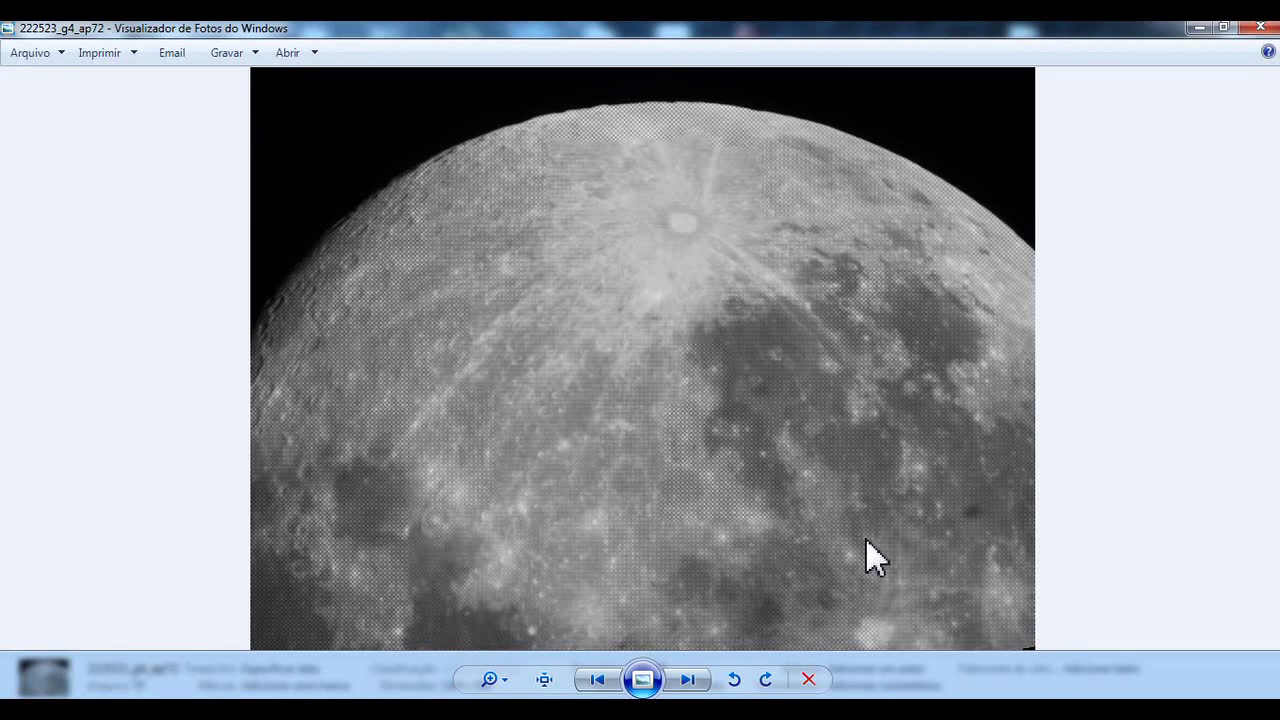
key(Right)
key(Left)
scroll(720, 478, up, 3)
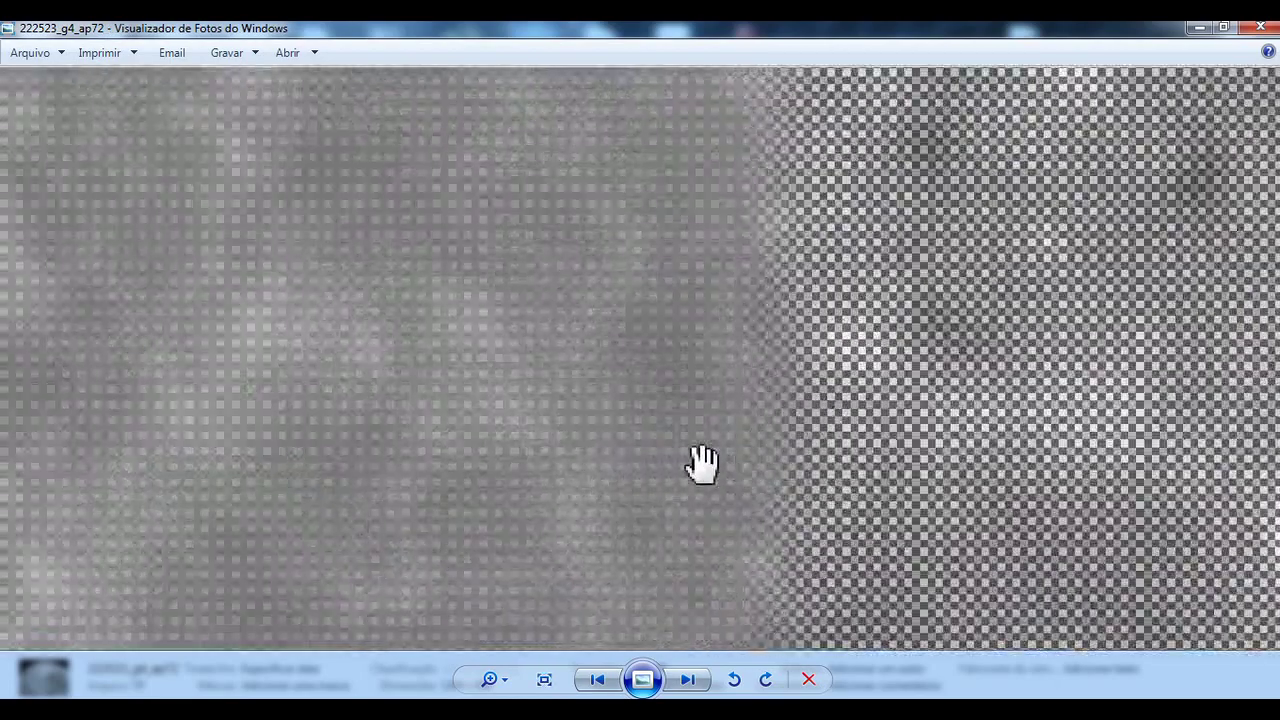
scroll(737, 449, down, 3)
scroll(733, 460, down, 2)
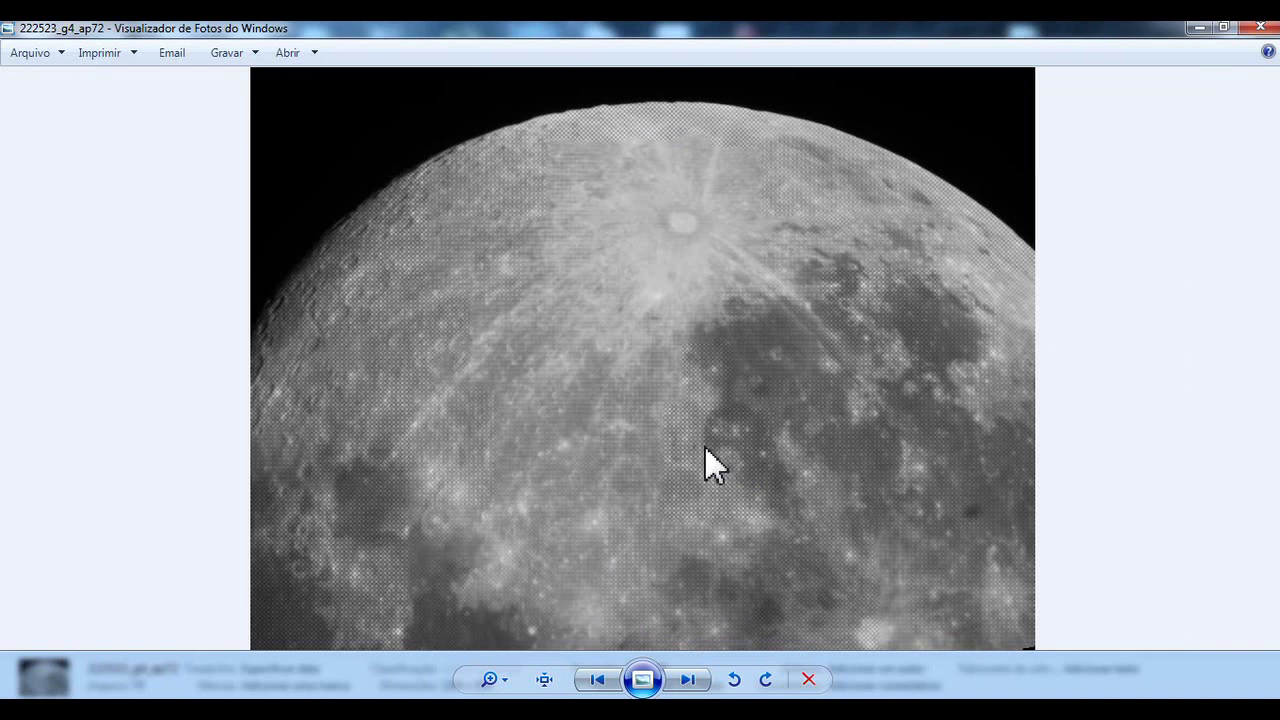
click(1262, 27)
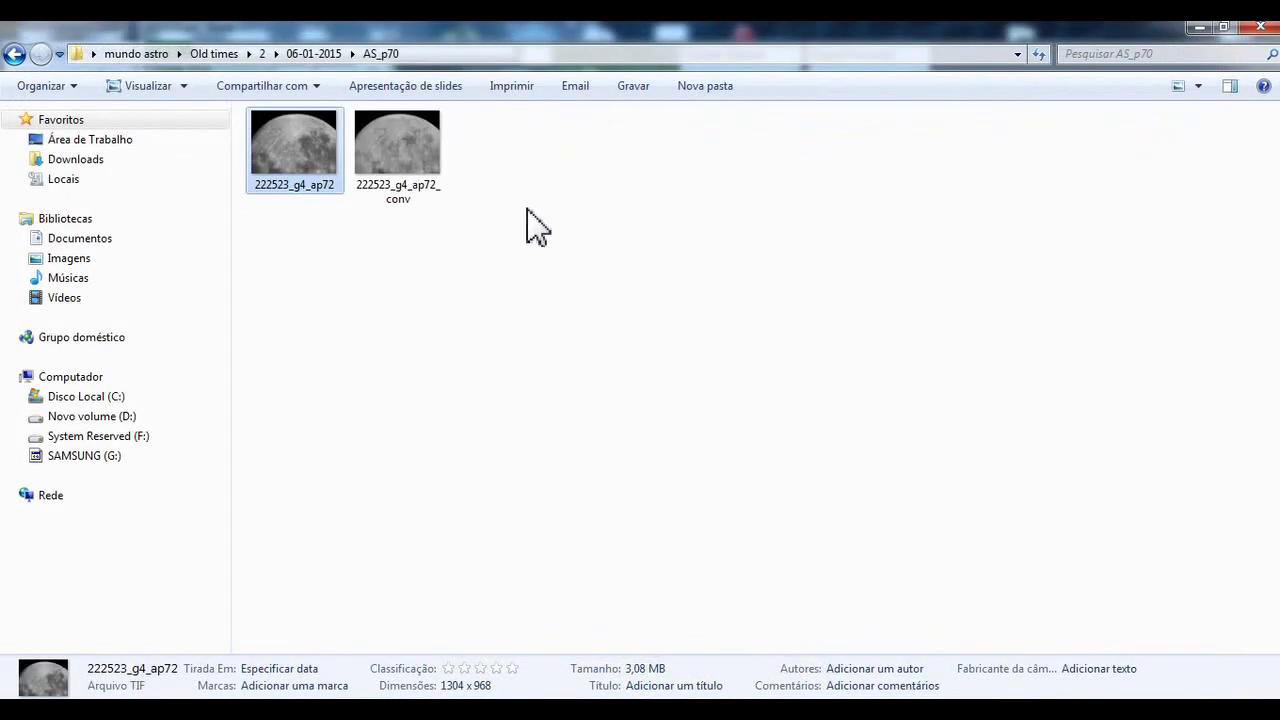
click(14, 53)
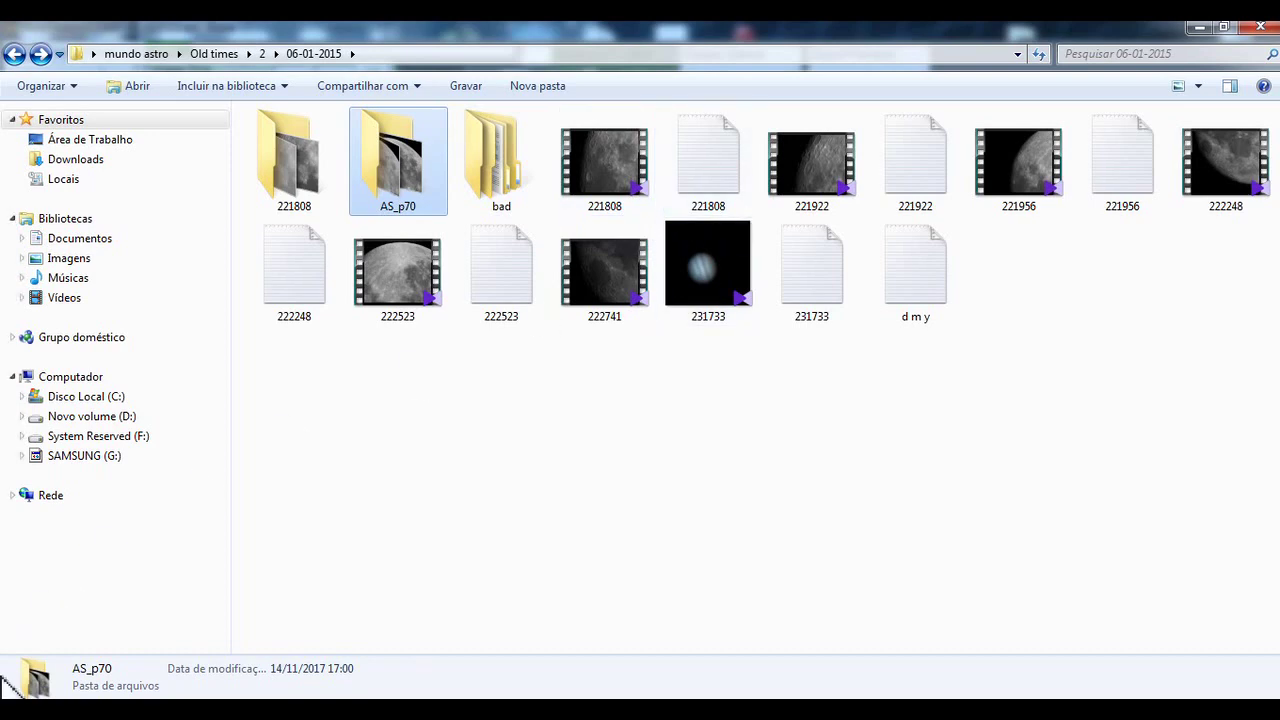
- Try to find RegiStax with a system search for "regis"
click(20, 712)
text(regi)
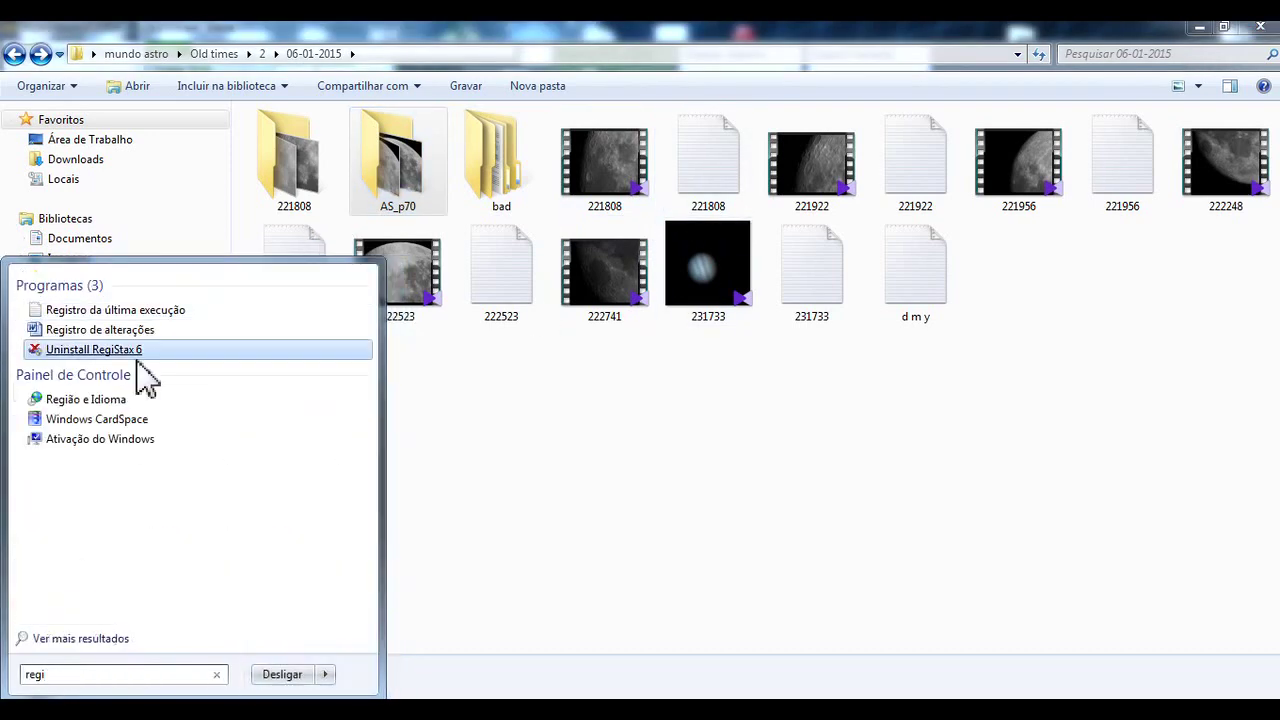
text(s)
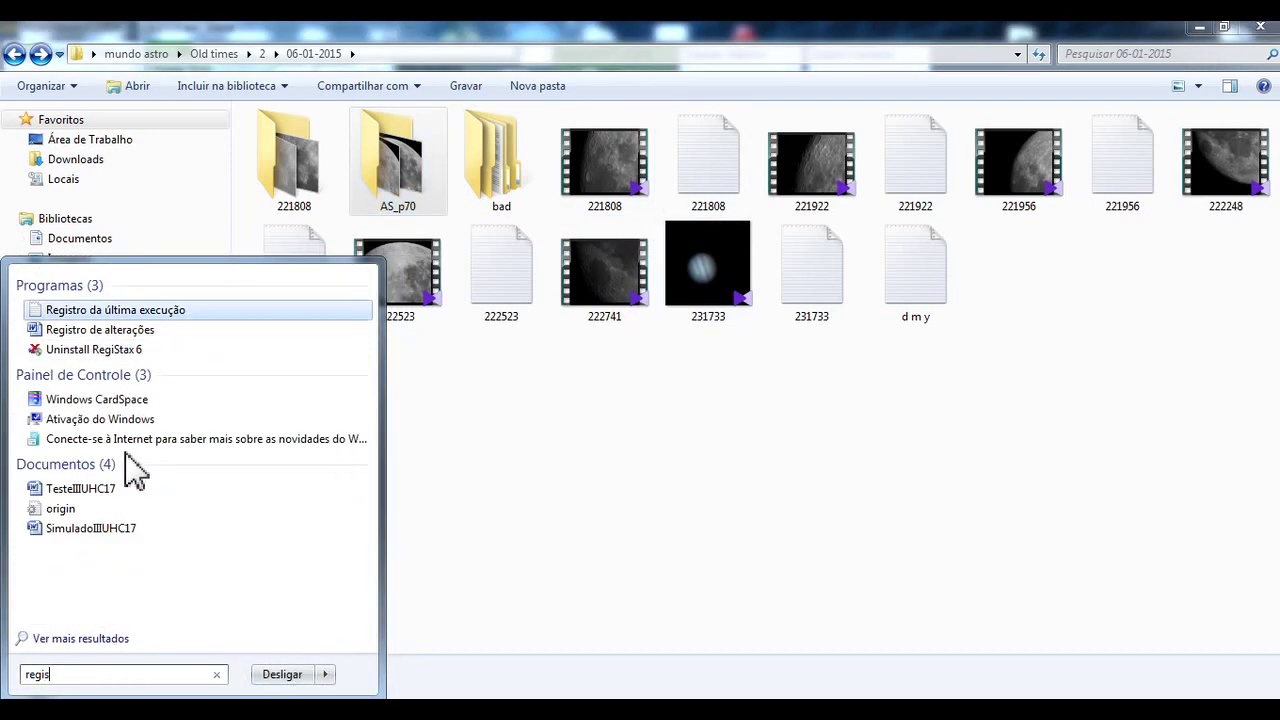
click(425, 488)
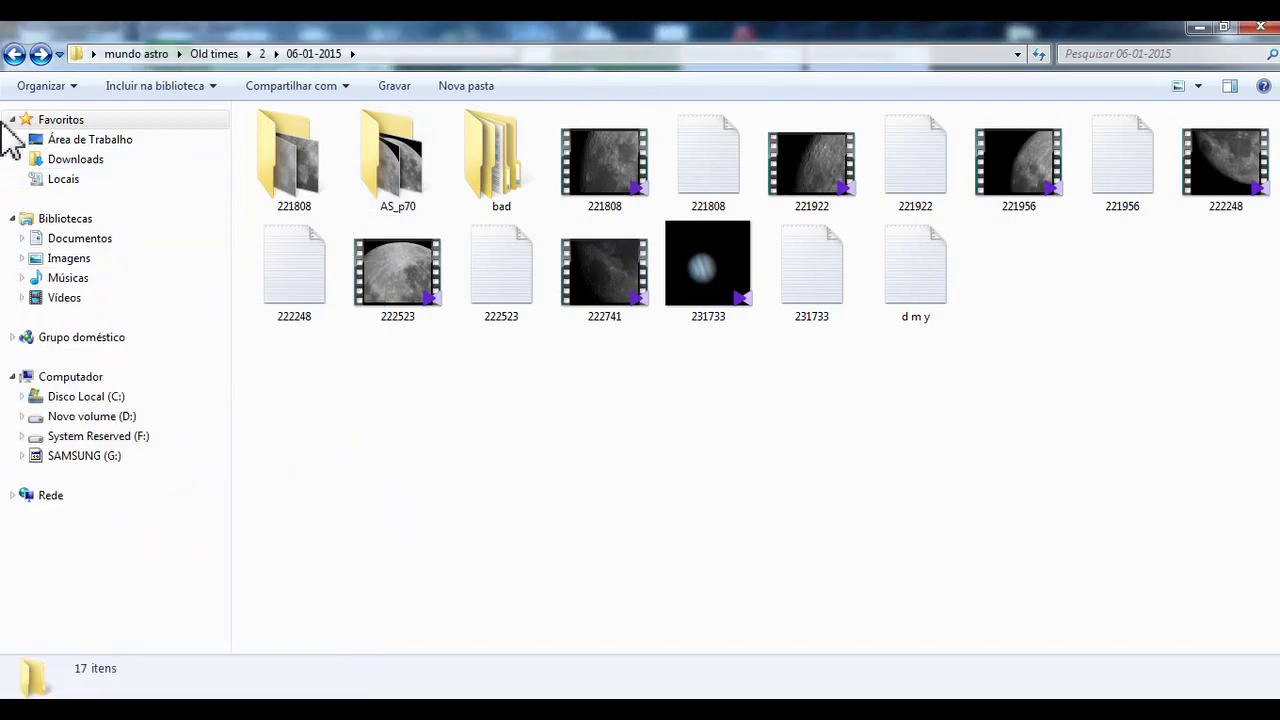
- Launch RegiStax 6 from its shortcut in the mundo astro folder and open the Old times folder
click(14, 55)
click(14, 55)
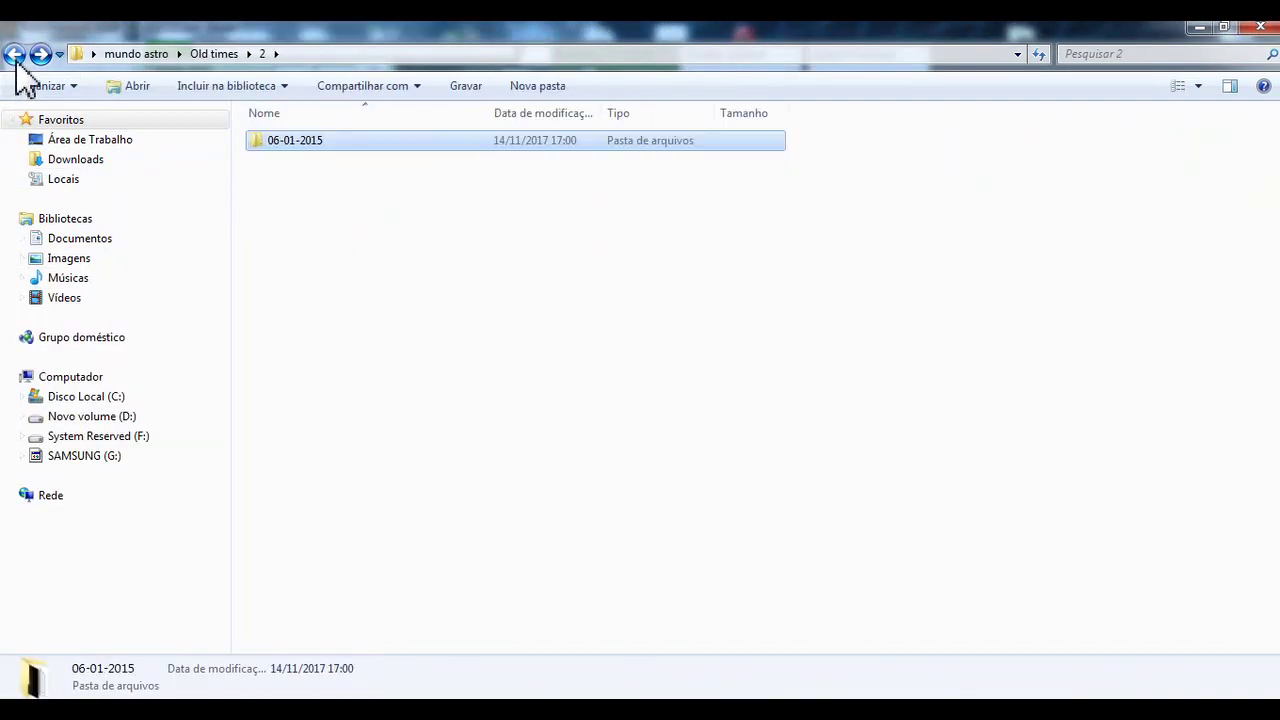
click(14, 55)
click(14, 55)
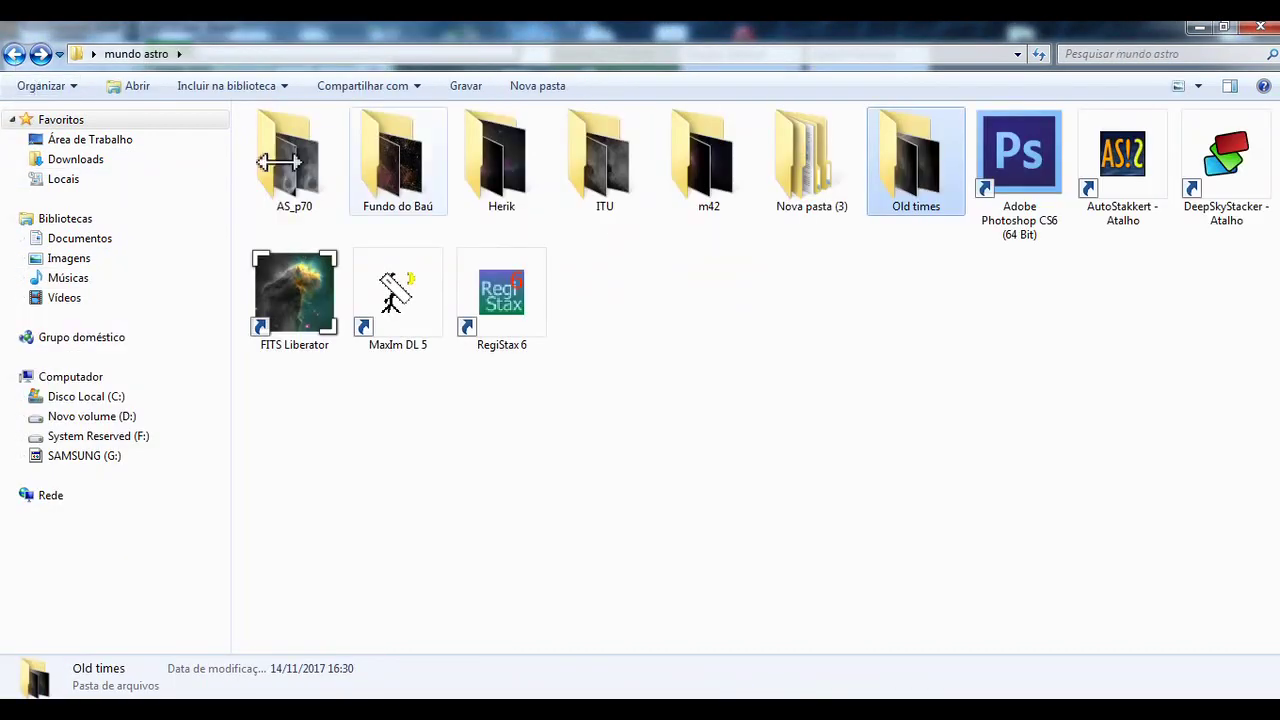
double_click(540, 305)
double_click(910, 155)
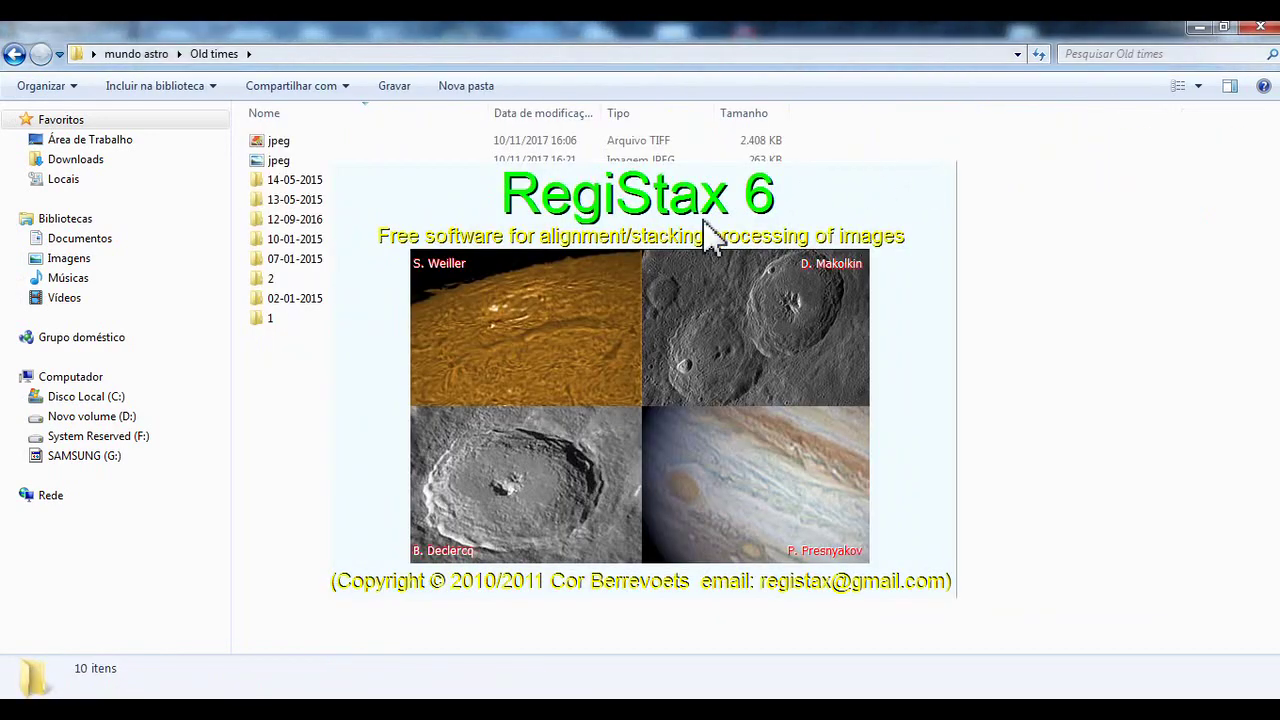
- Browse to the 06-01-2015 folder inside folder 2, select the 222523 video, and bring up the RegiStax window
double_click(268, 279)
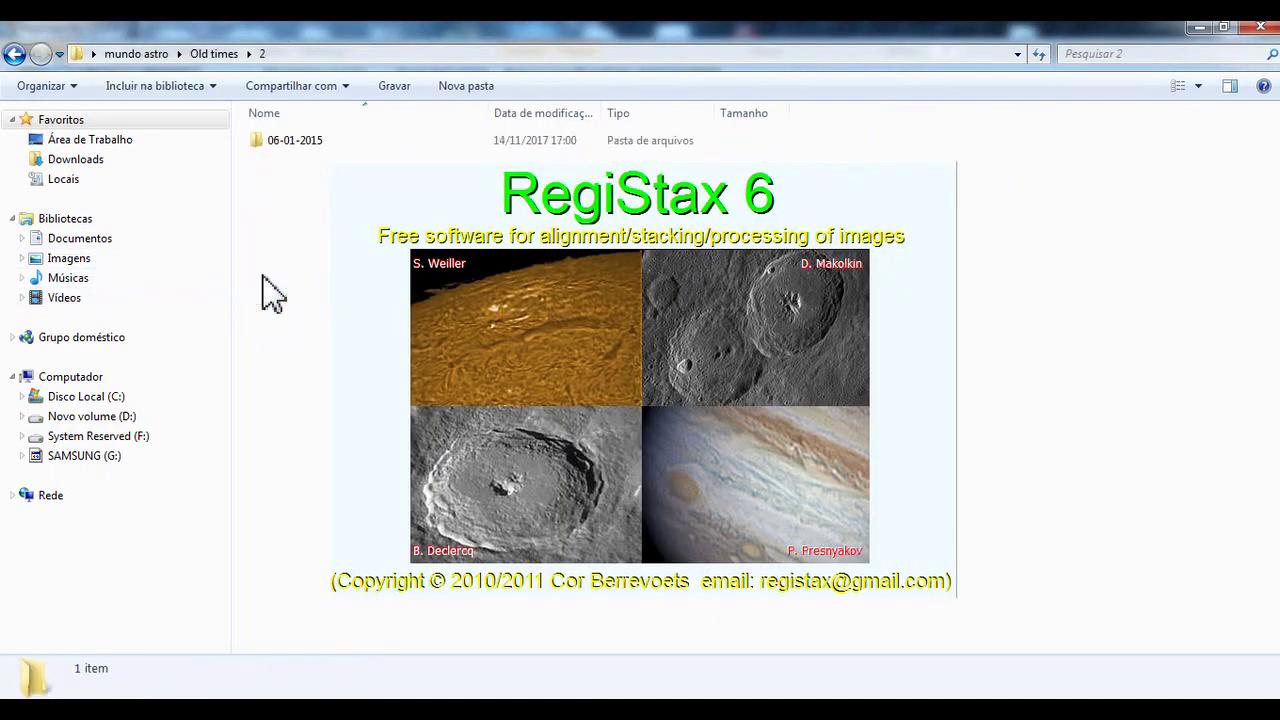
double_click(294, 141)
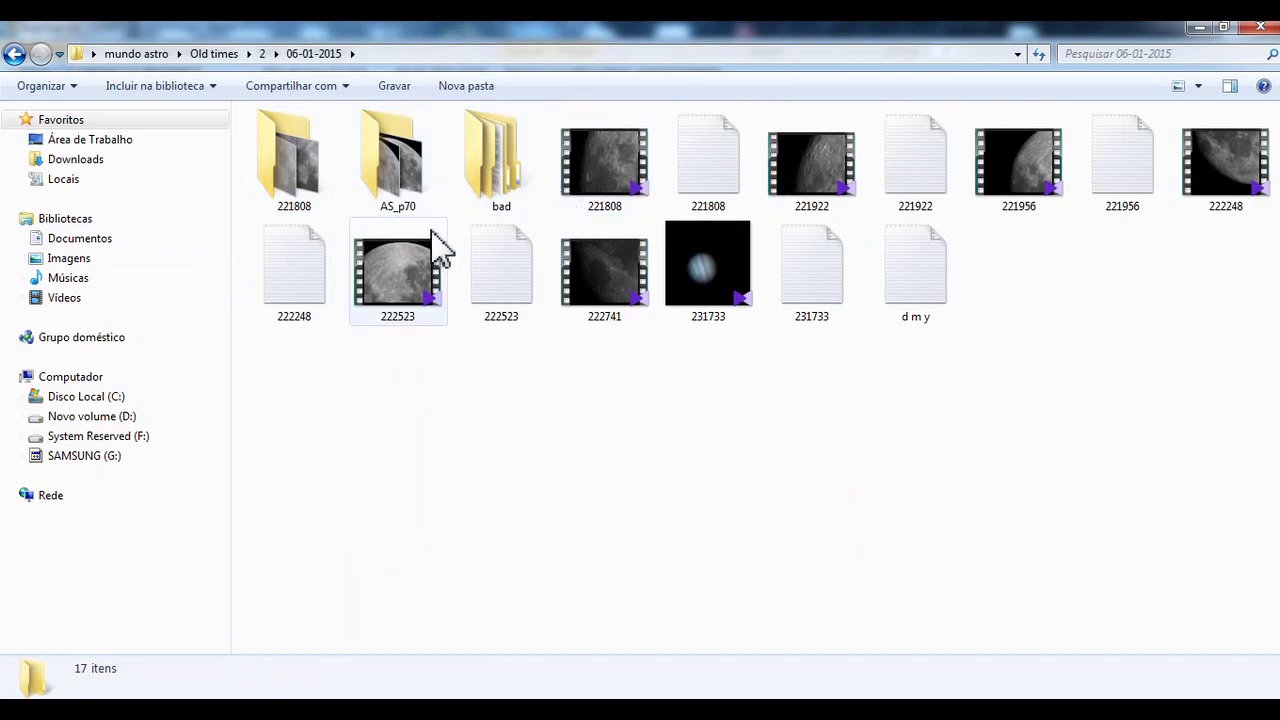
click(418, 274)
drag(414, 316, 565, 415)
click(694, 118)
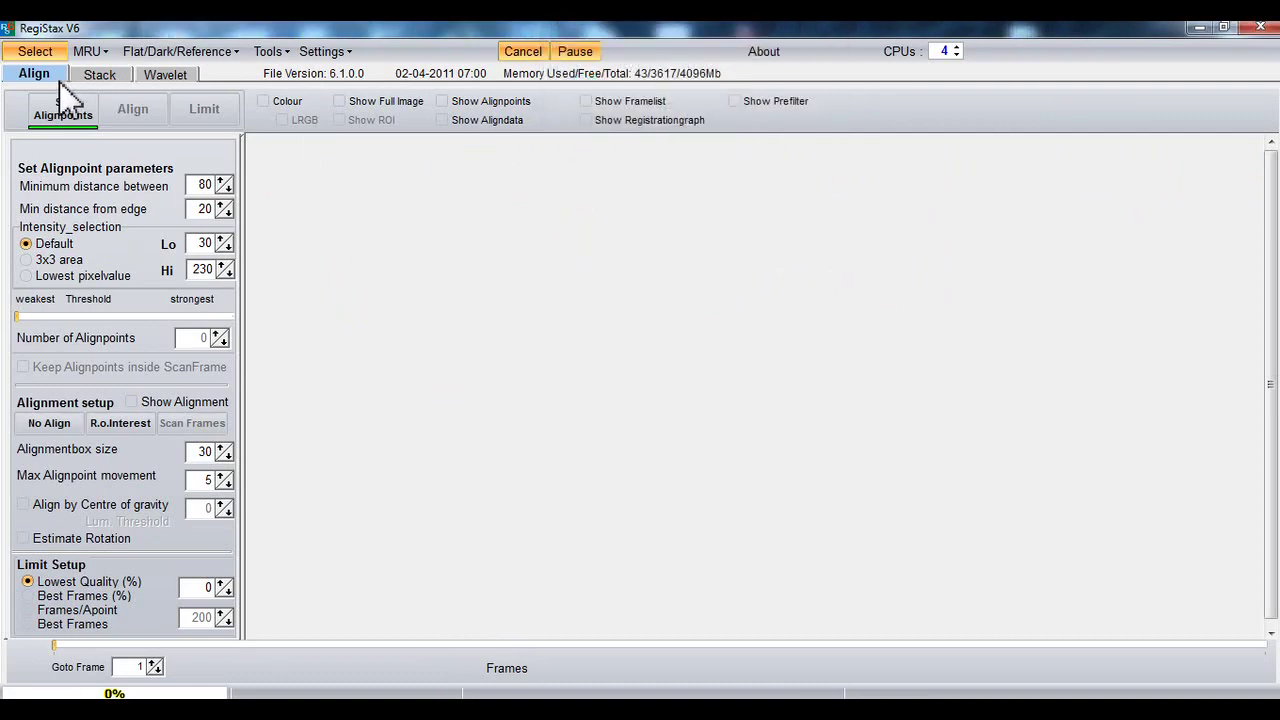
- Open the 222523 video from the 06-01-2015 folder in RegiStax, using the Video and Mpeg file type
click(30, 51)
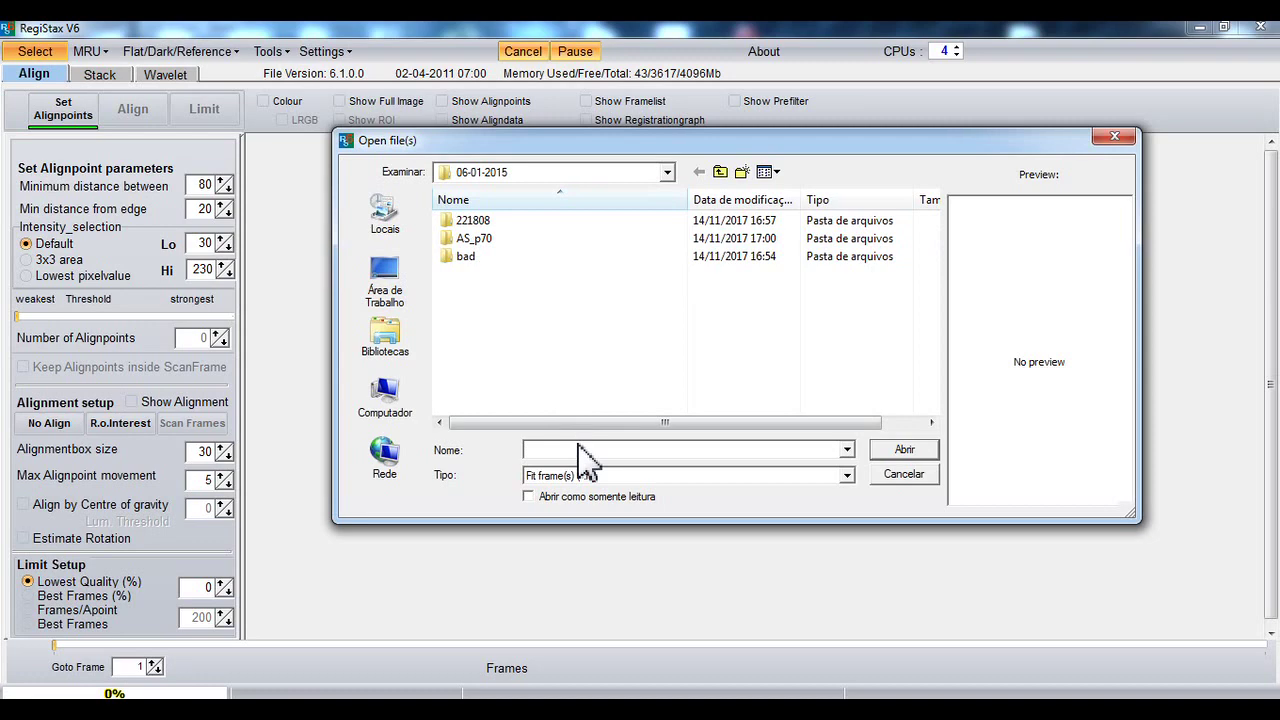
click(590, 476)
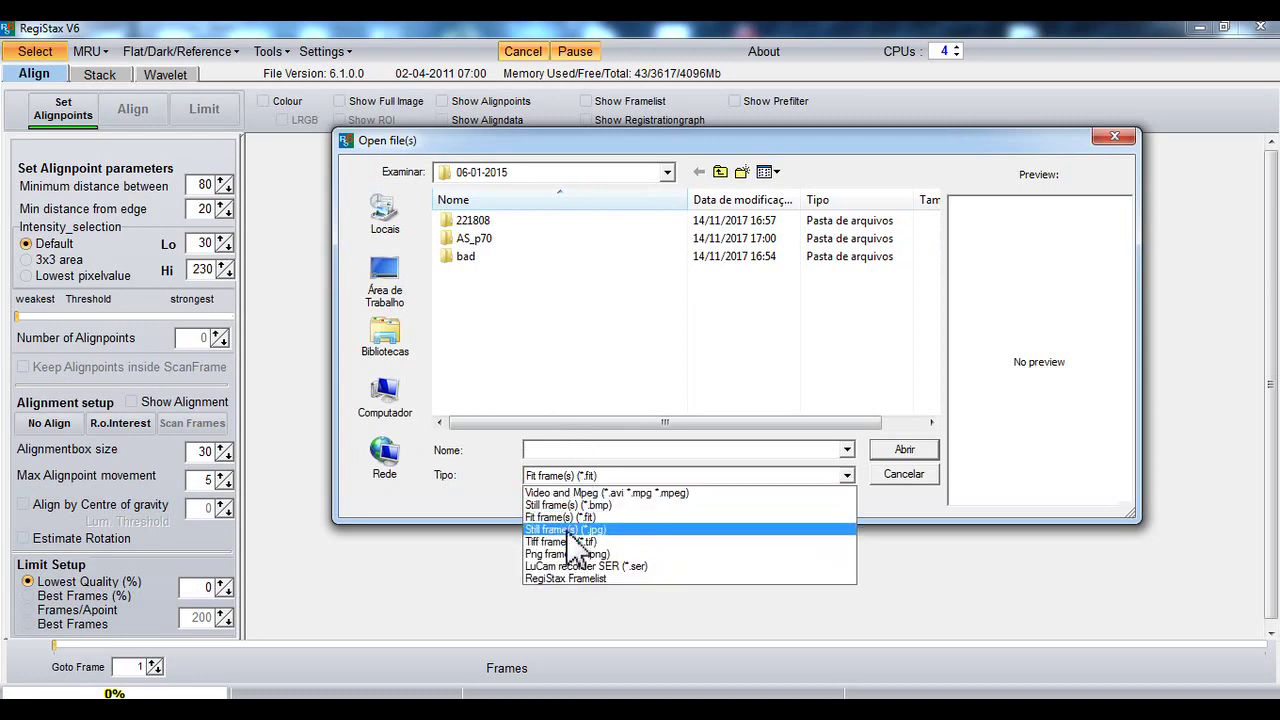
click(580, 493)
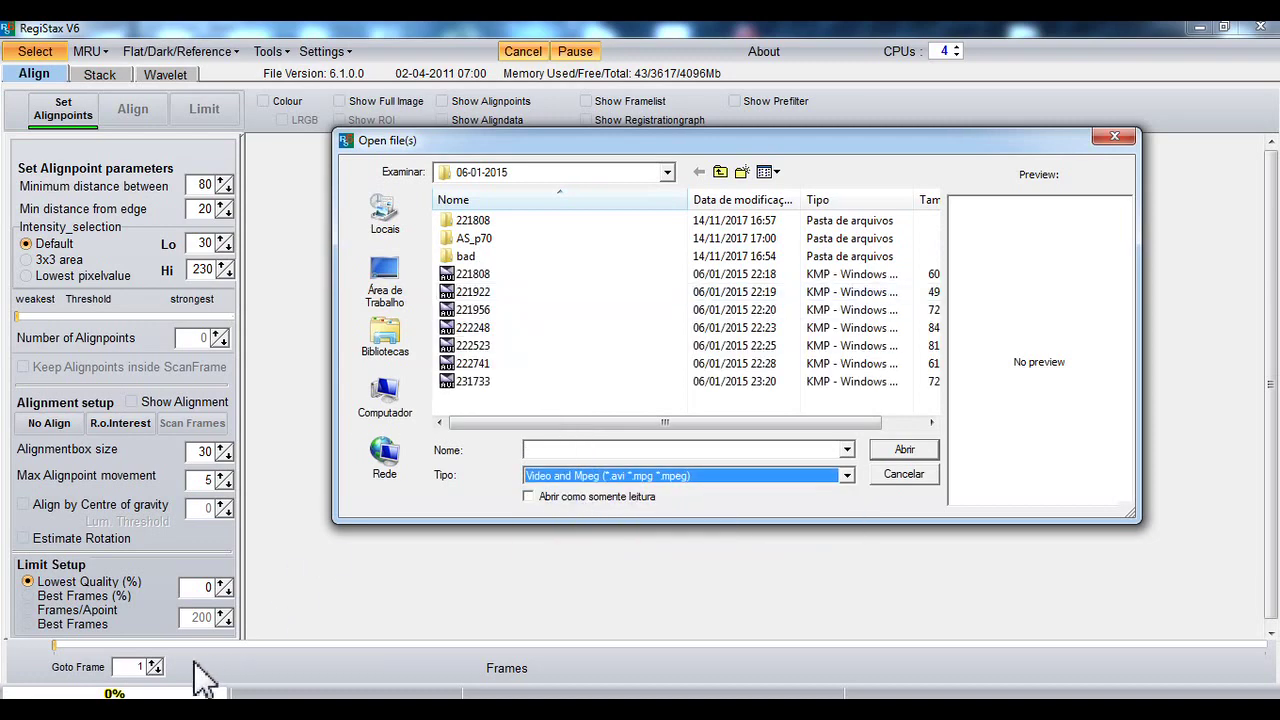
key(alt+Tab)
drag(505, 148, 643, 218)
key(alt+Tab)
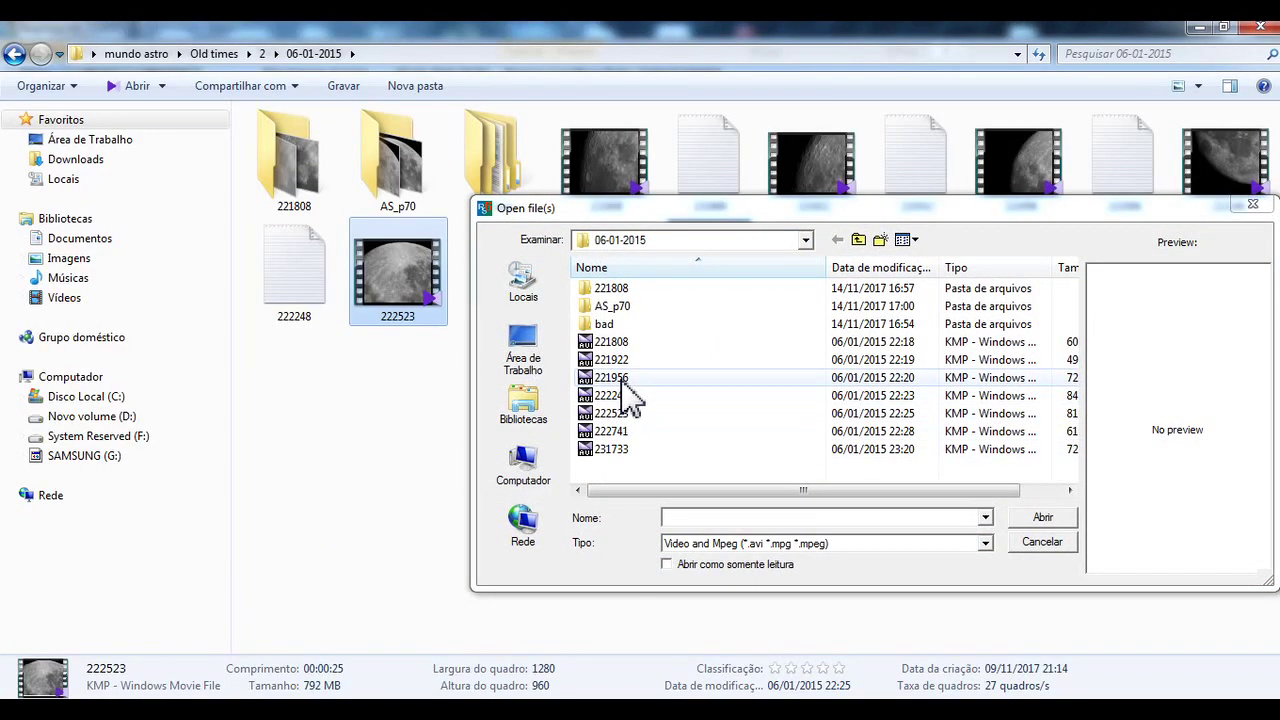
click(635, 413)
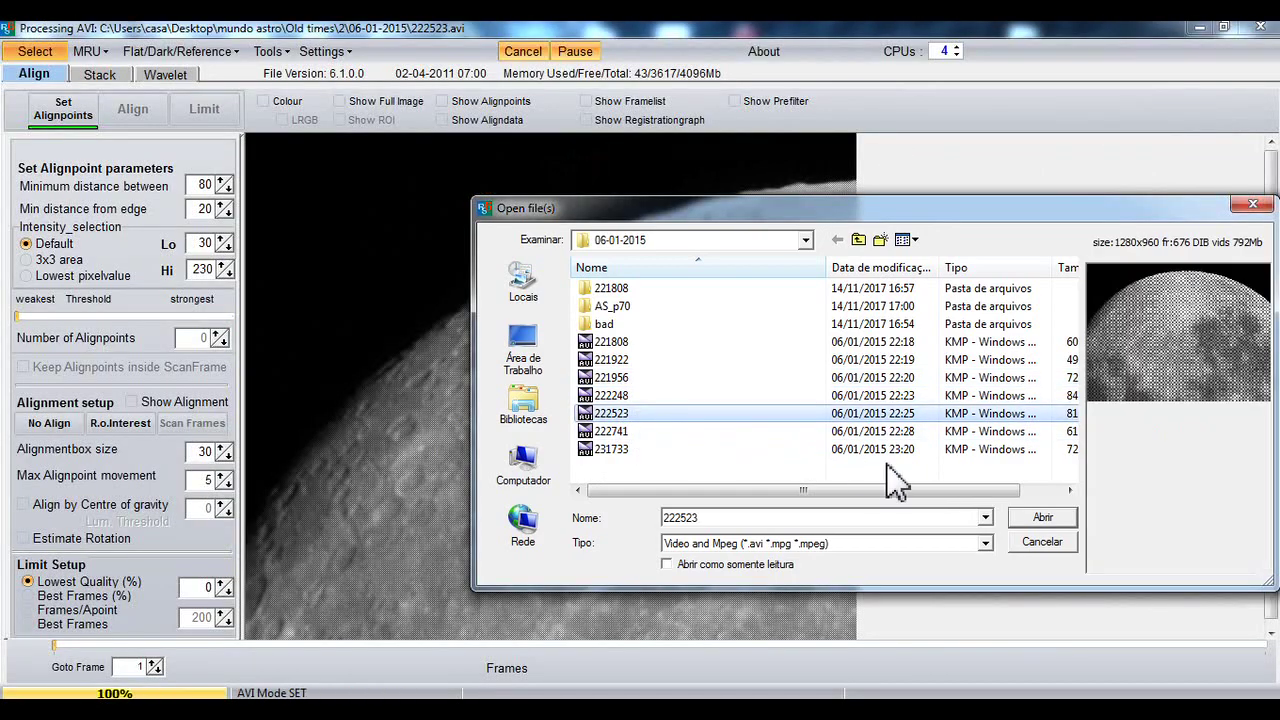
click(1032, 516)
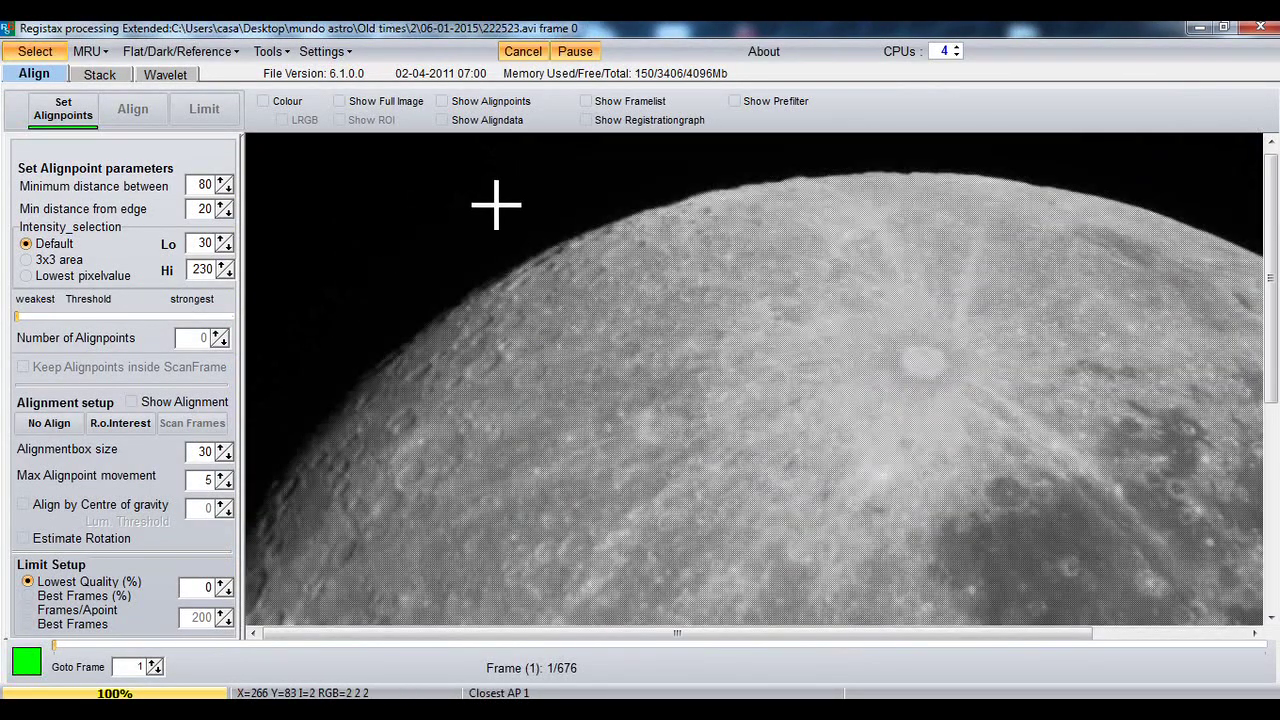
- Set automatic alignpoints on the 222523 video with minimum distance 80, then align, limit and stack its frames
click(340, 101)
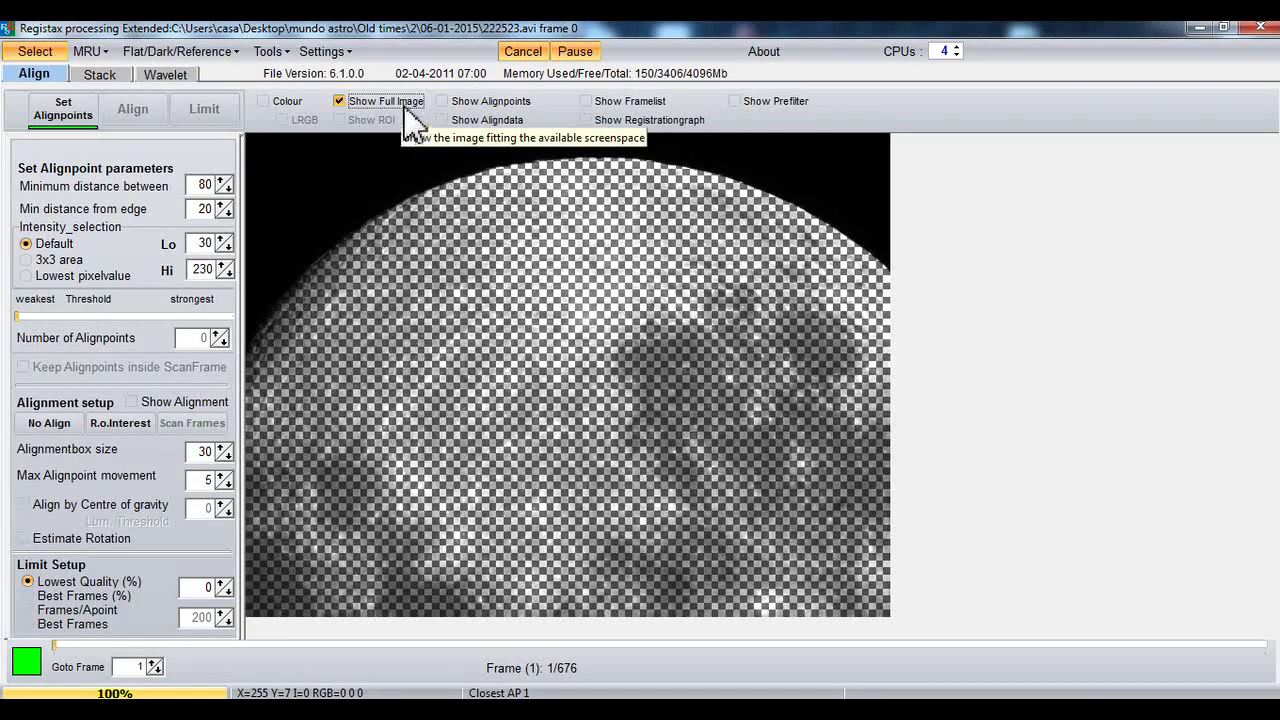
click(405, 104)
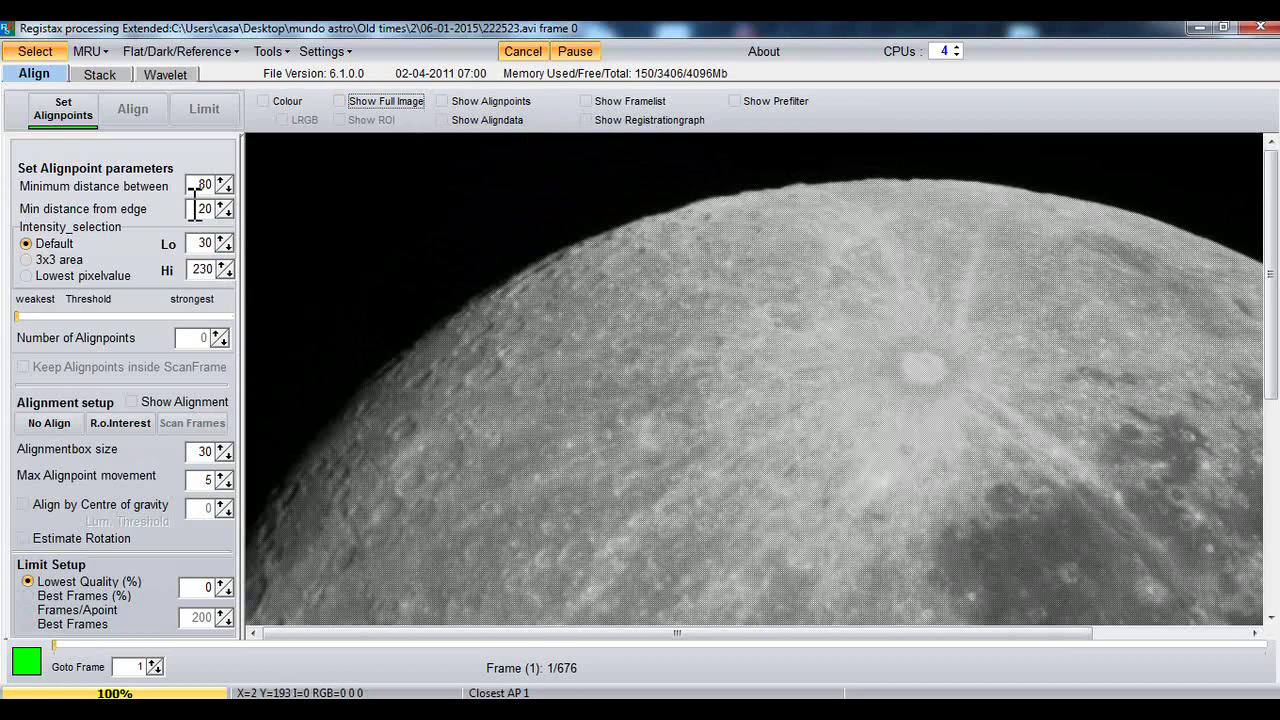
click(60, 109)
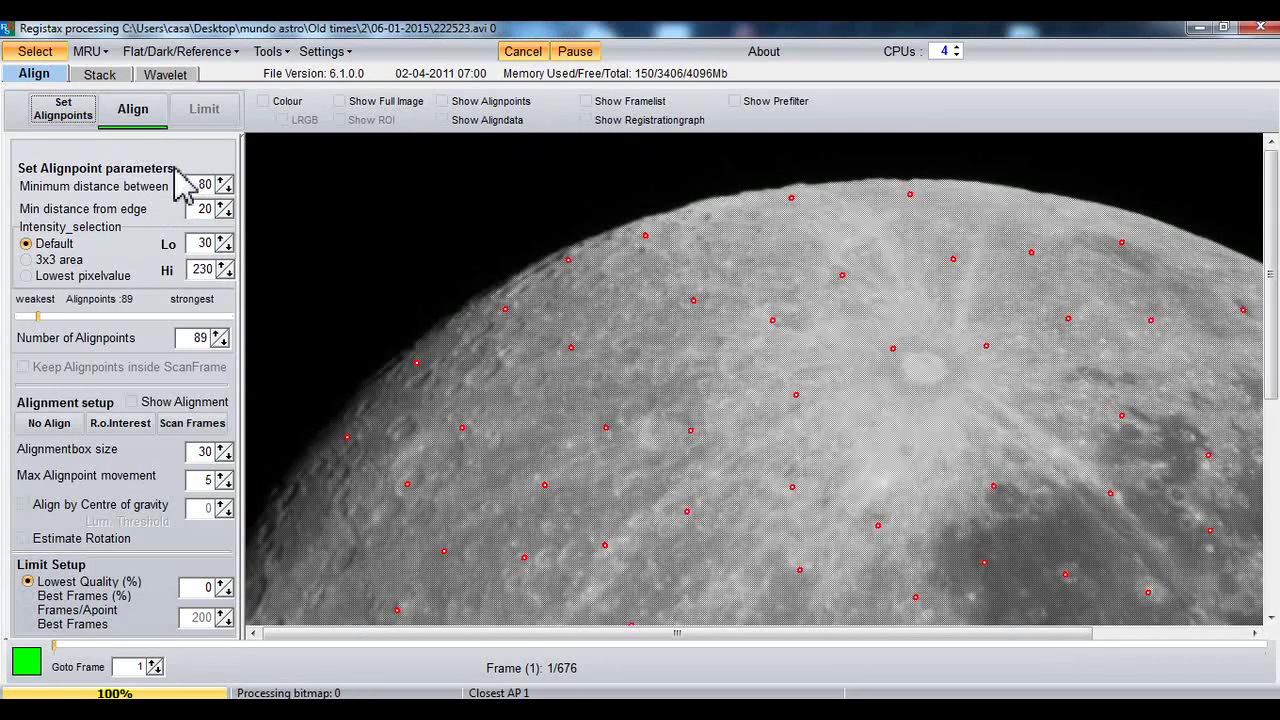
click(133, 109)
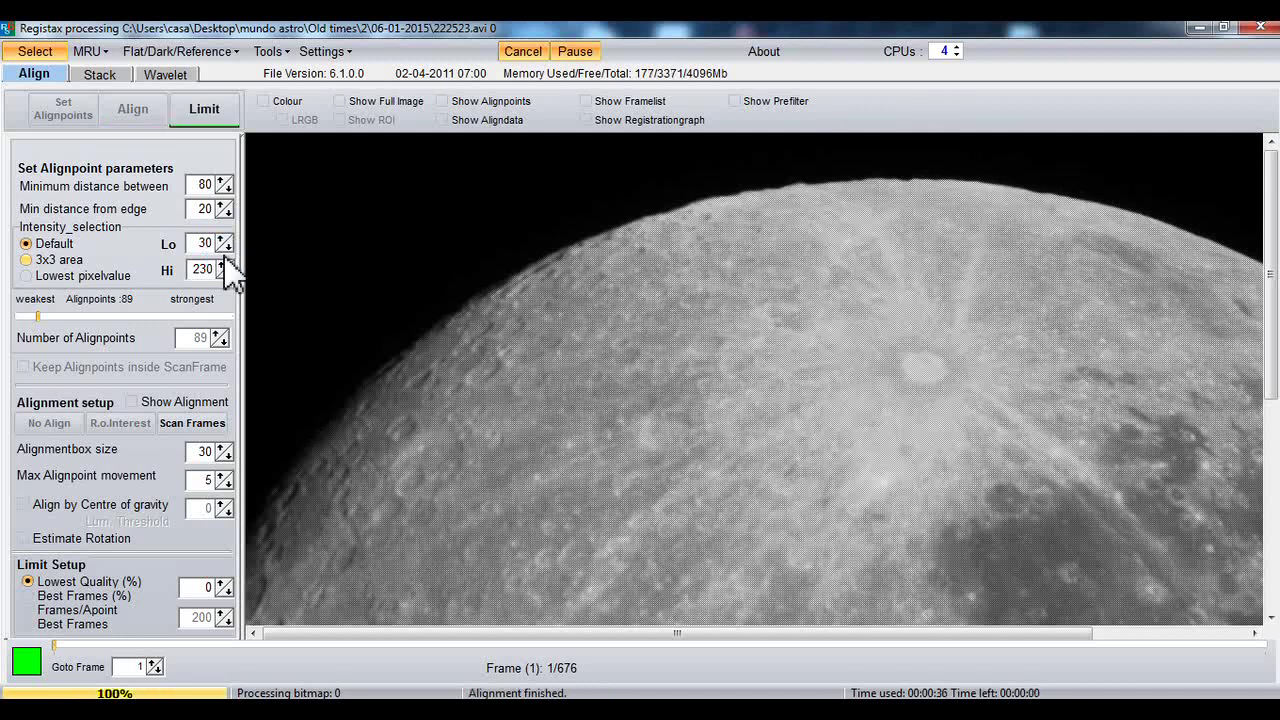
click(205, 109)
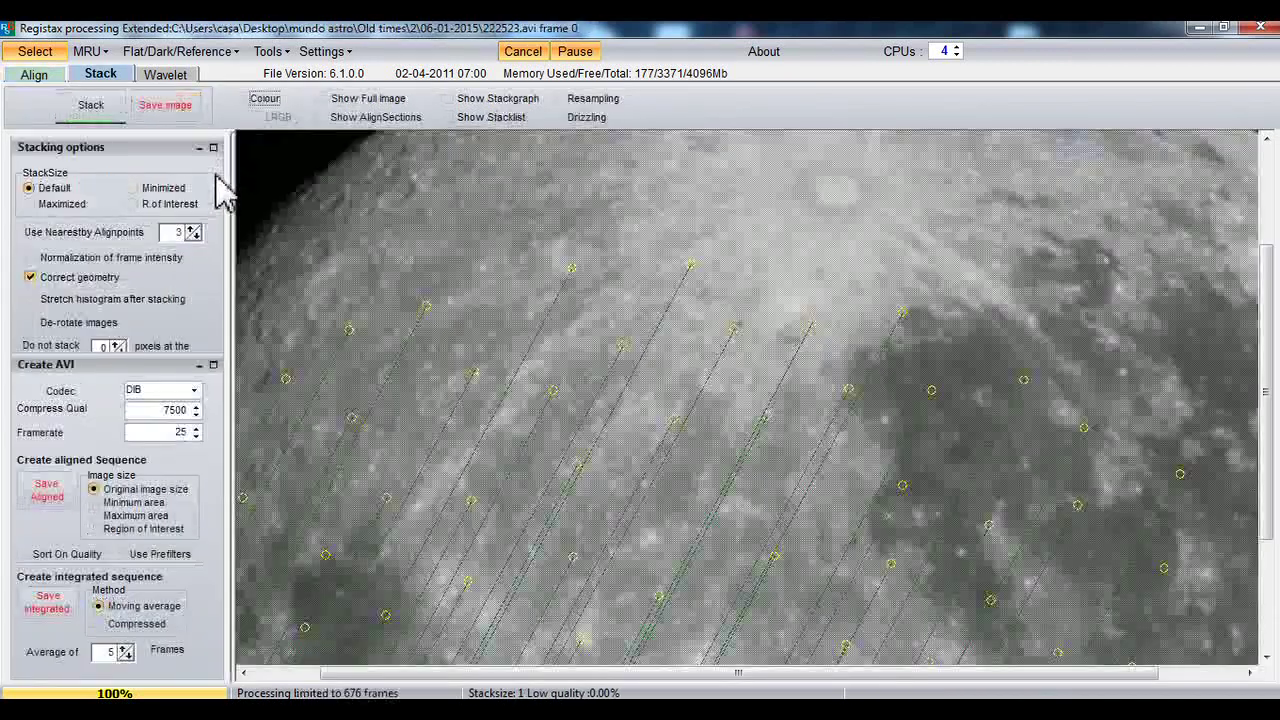
click(90, 108)
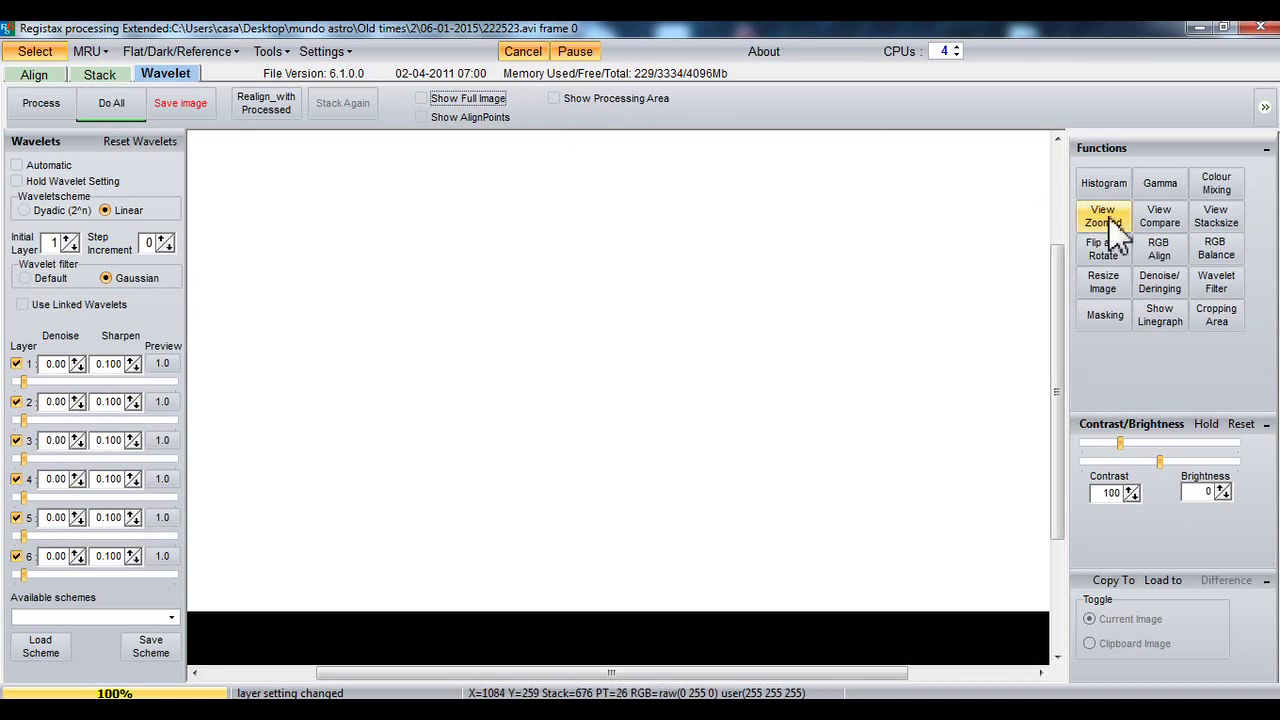
- Straighten the gamma curve of the stacked image to the diagonal, and quit RegiStax without saving the results
click(1160, 186)
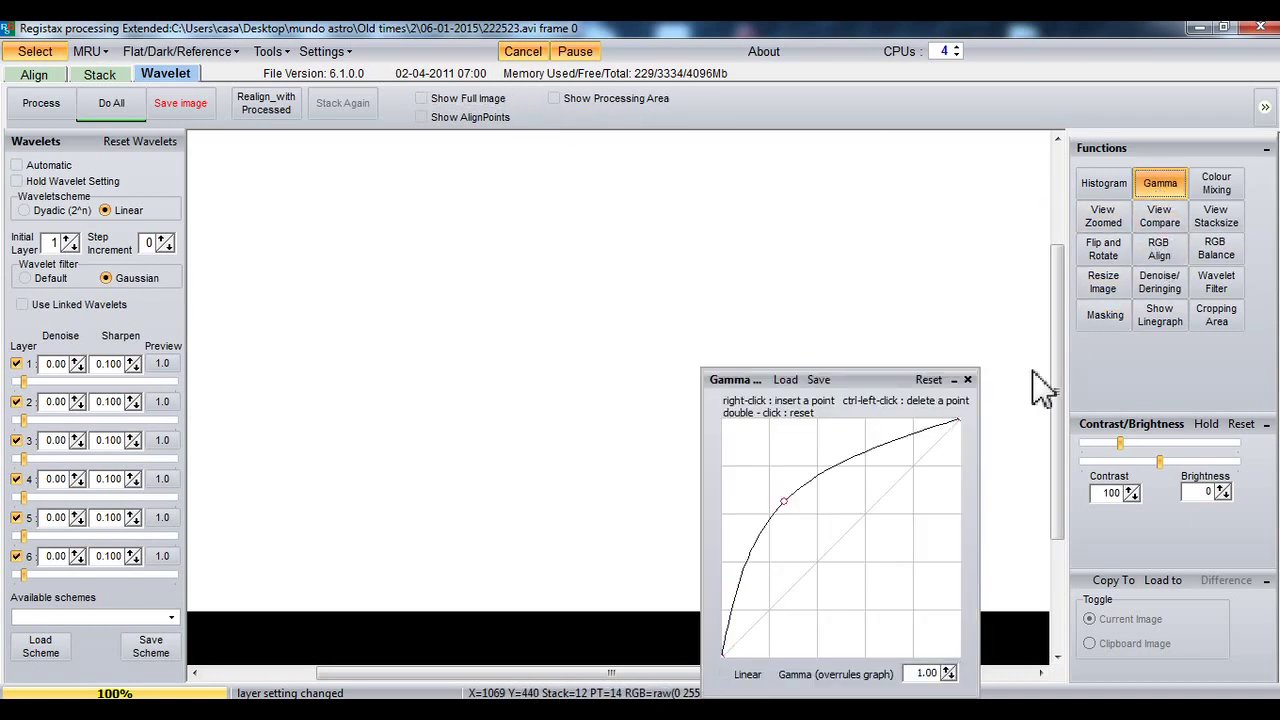
drag(796, 500, 841, 533)
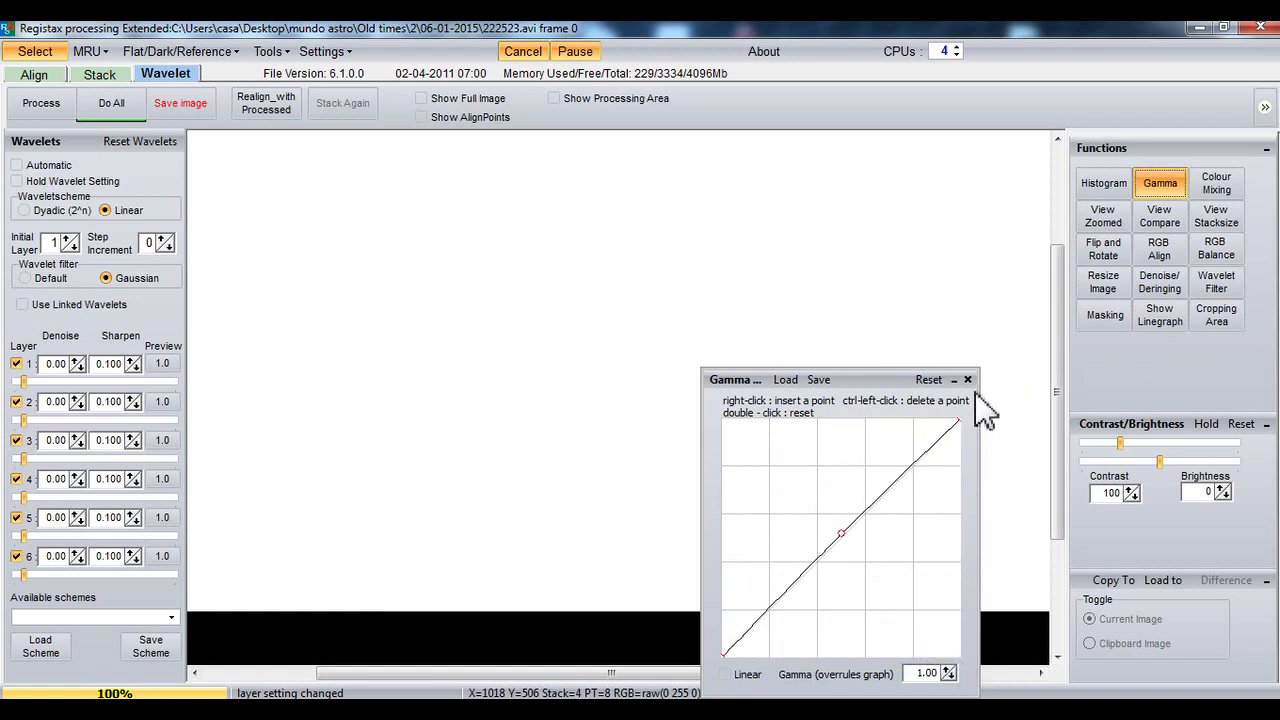
click(1250, 27)
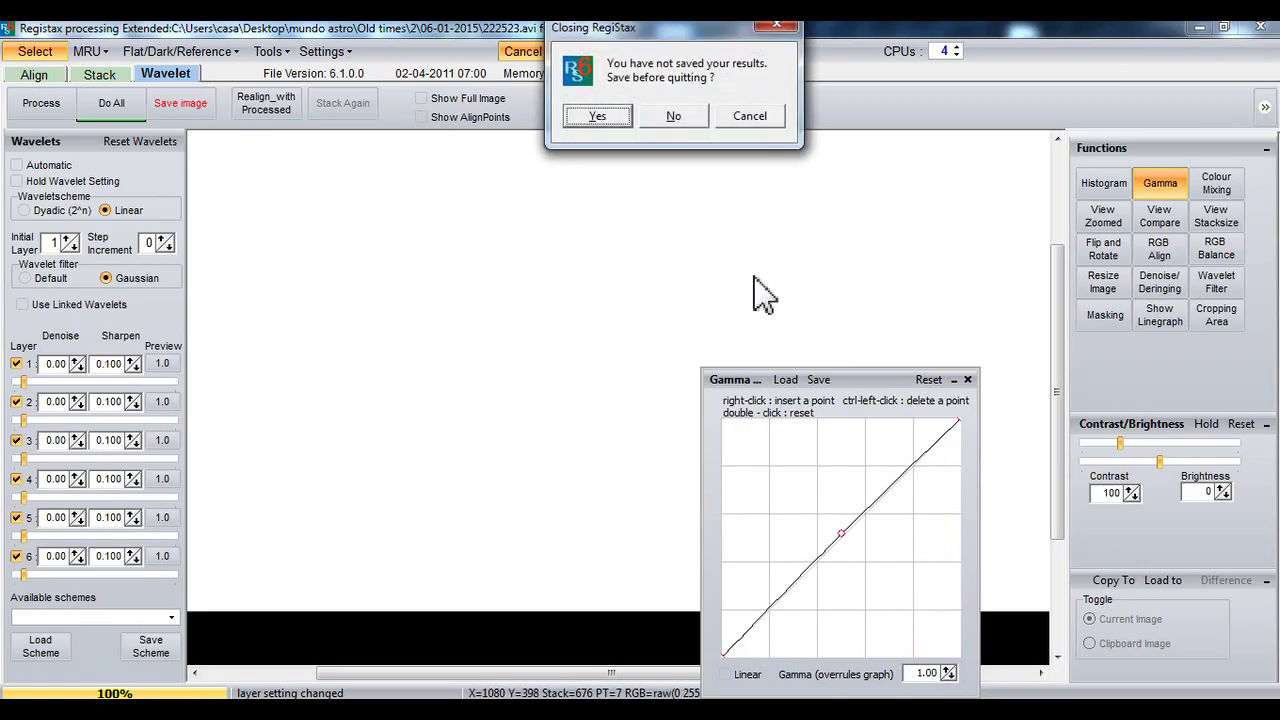
click(673, 116)
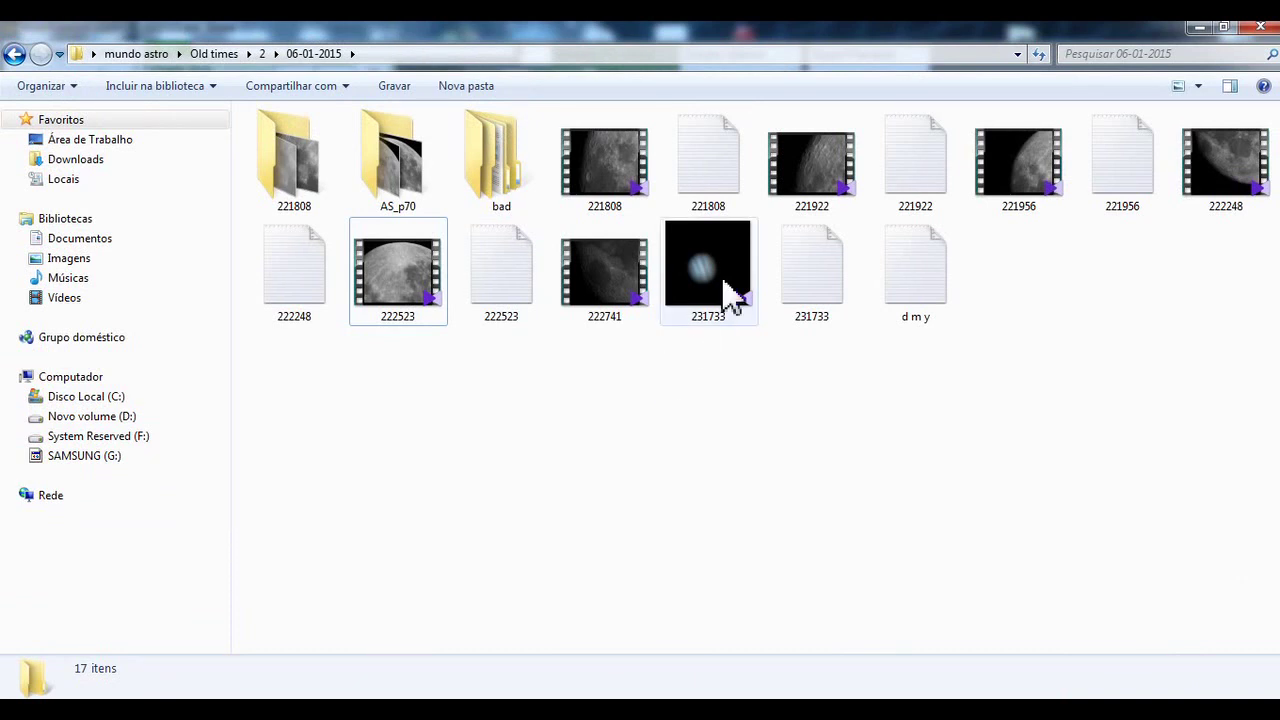
- Load the 231733 planet video into AutoStakkert and analyse it with Planet (COG) image stabilization
mouse_move(712, 296)
drag(712, 296, 540, 550)
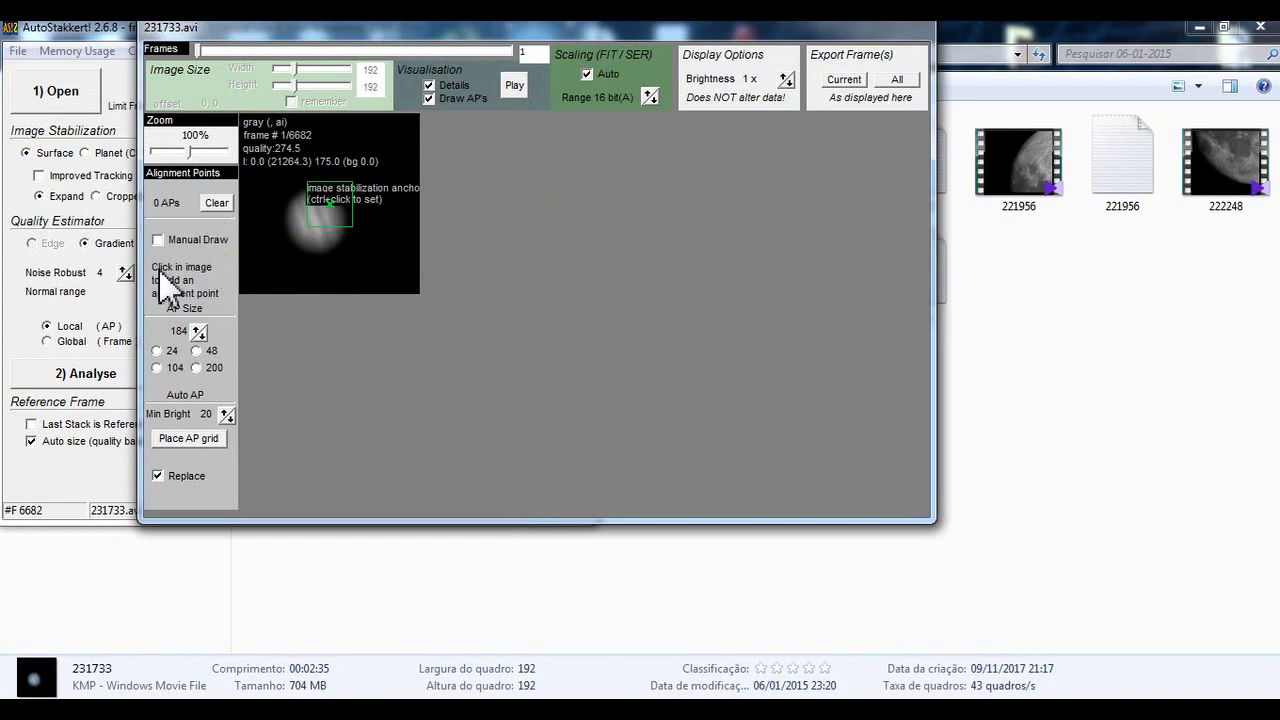
click(99, 152)
click(100, 152)
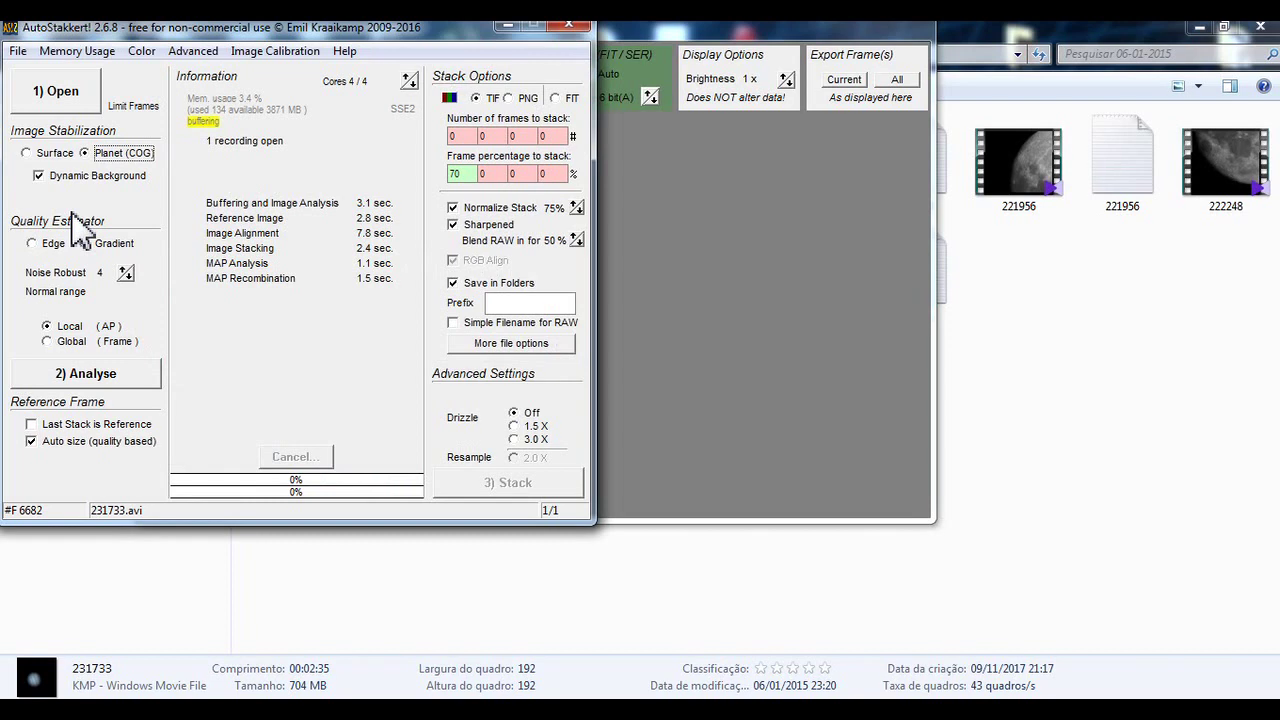
click(96, 374)
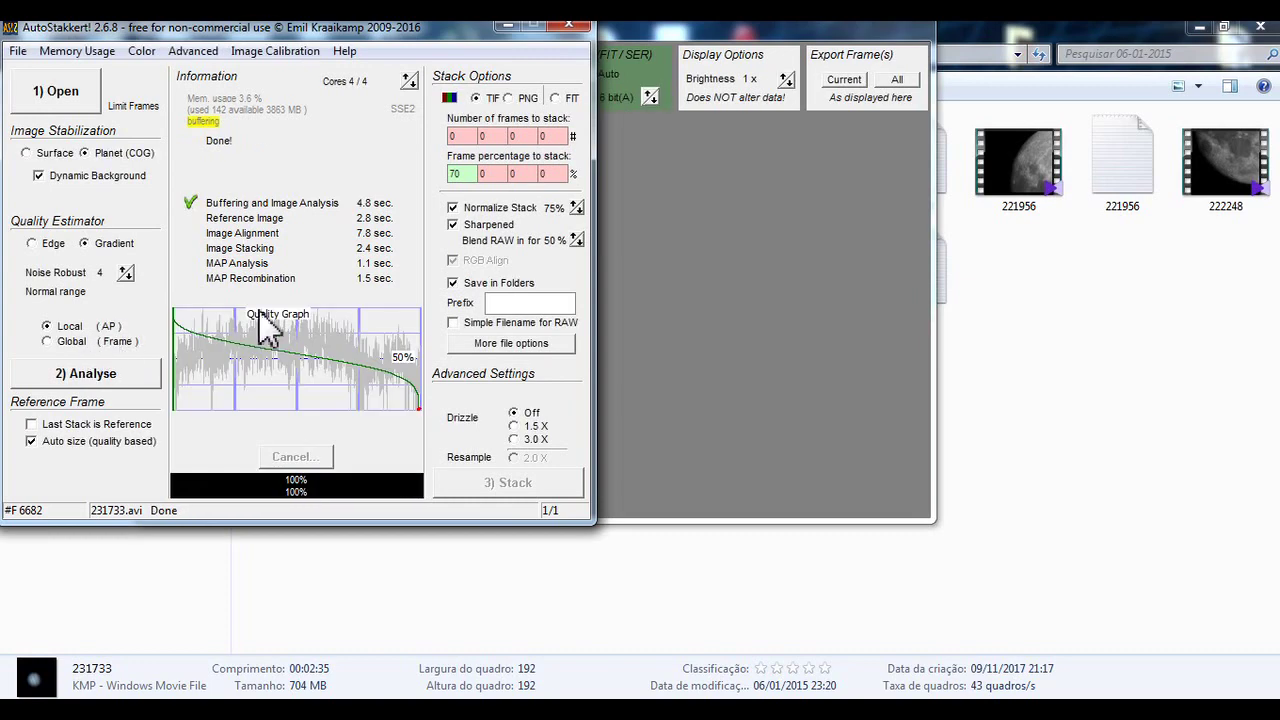
- Place an alignment point grid on the planet with an AP size of 48
click(655, 306)
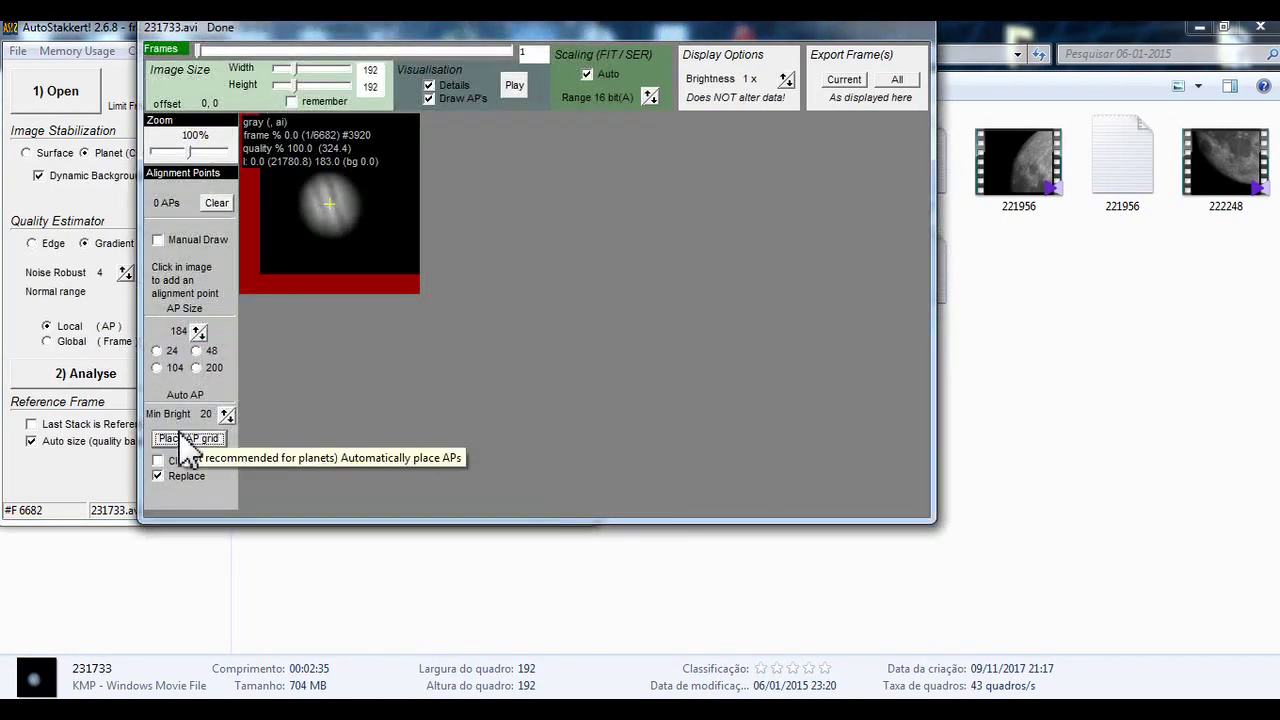
click(159, 351)
click(157, 368)
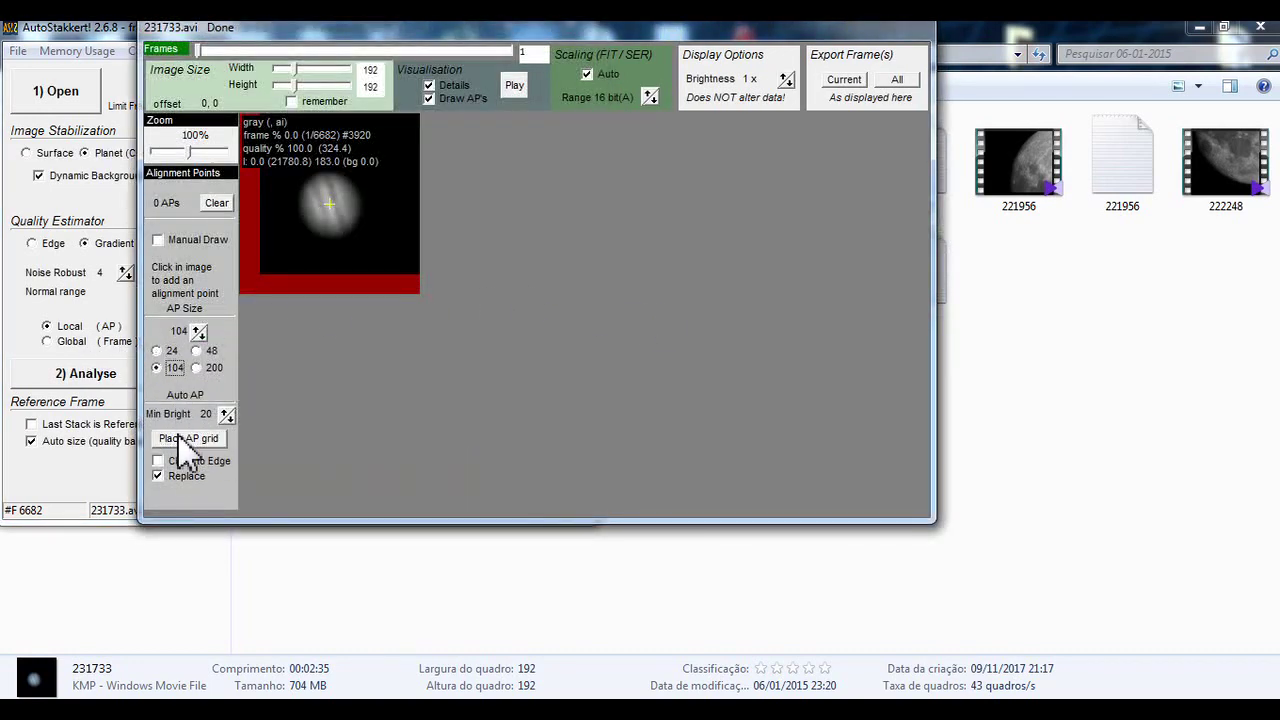
click(196, 351)
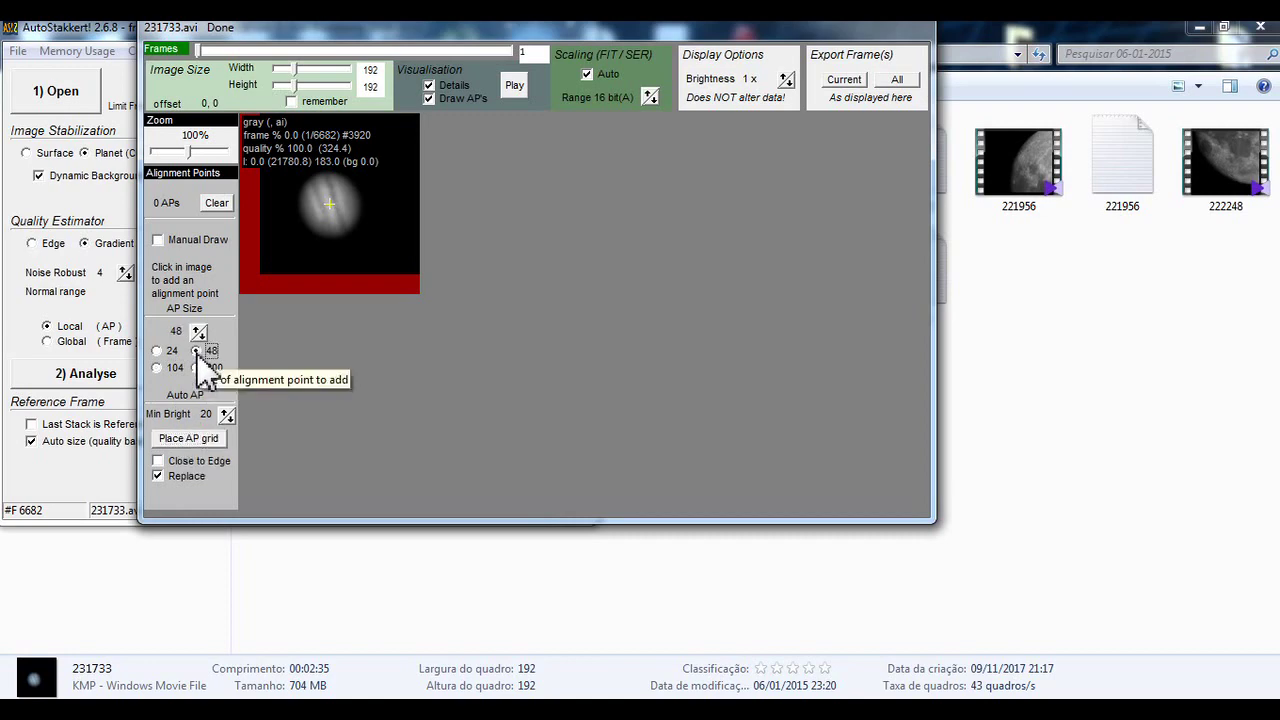
click(196, 438)
- Set the colour mode of the 231733 video to RGB and check the planet in the frame view
click(105, 58)
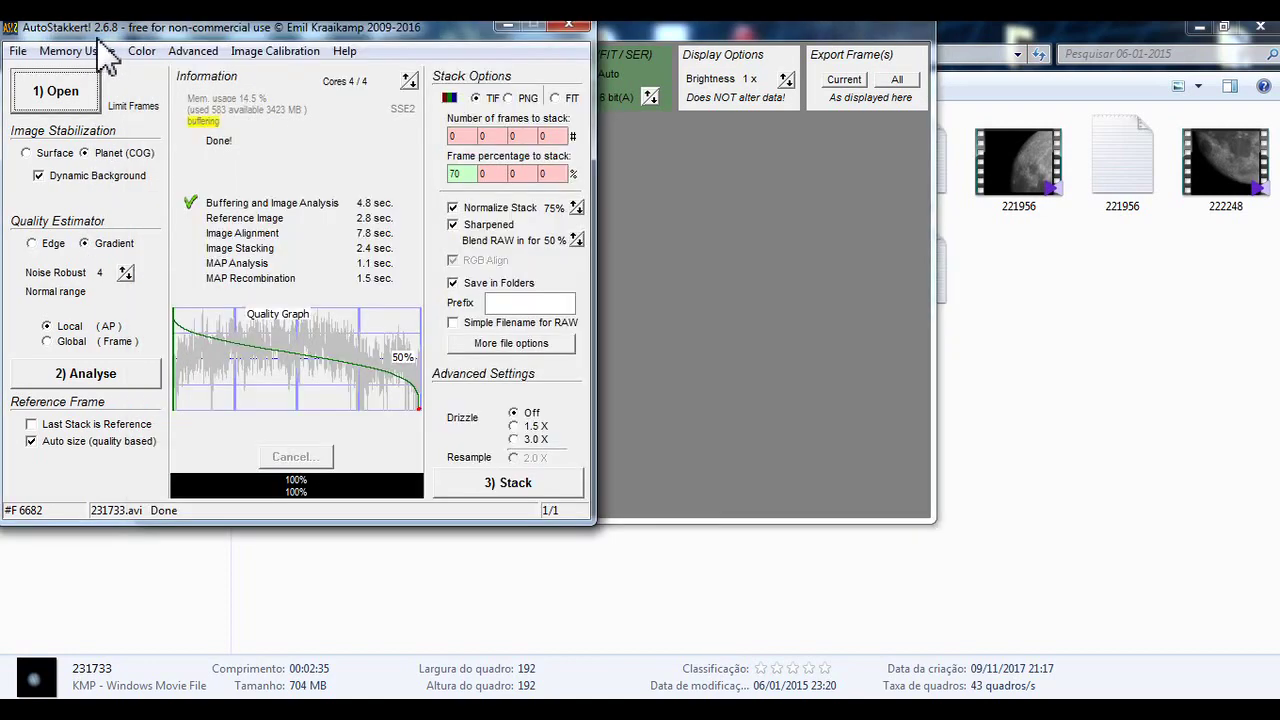
click(192, 51)
click(170, 100)
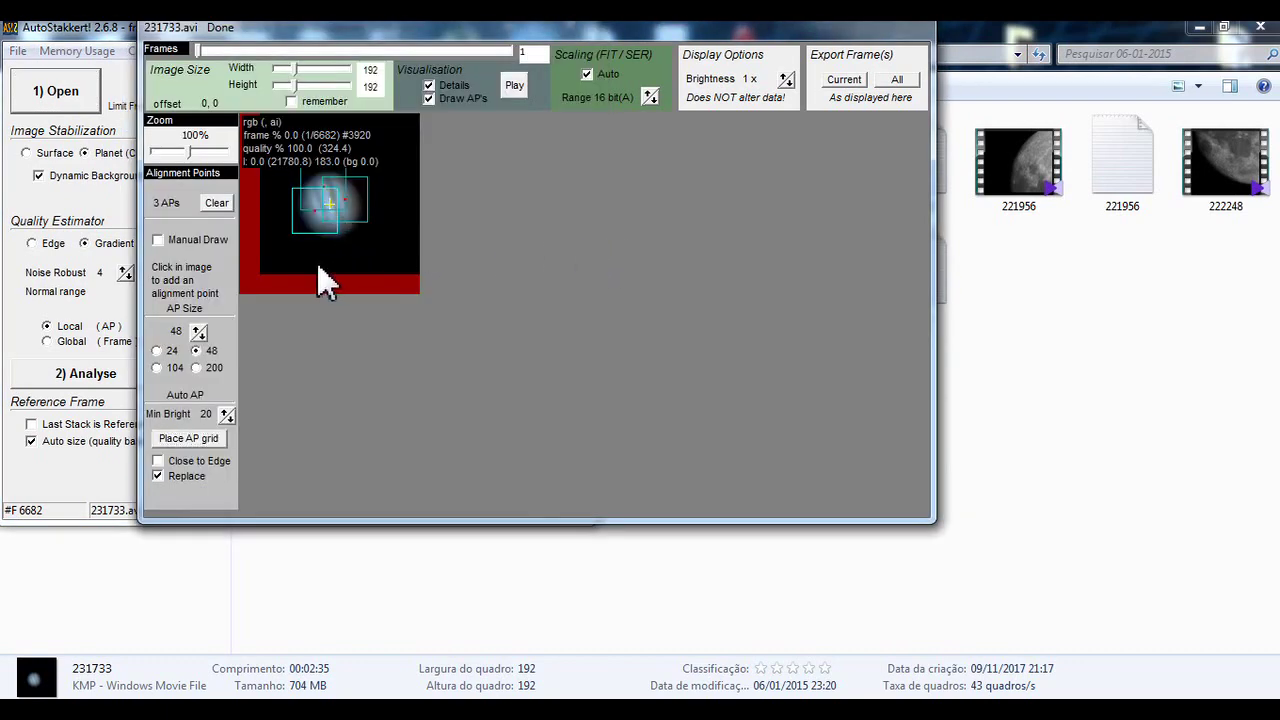
click(100, 40)
click(143, 51)
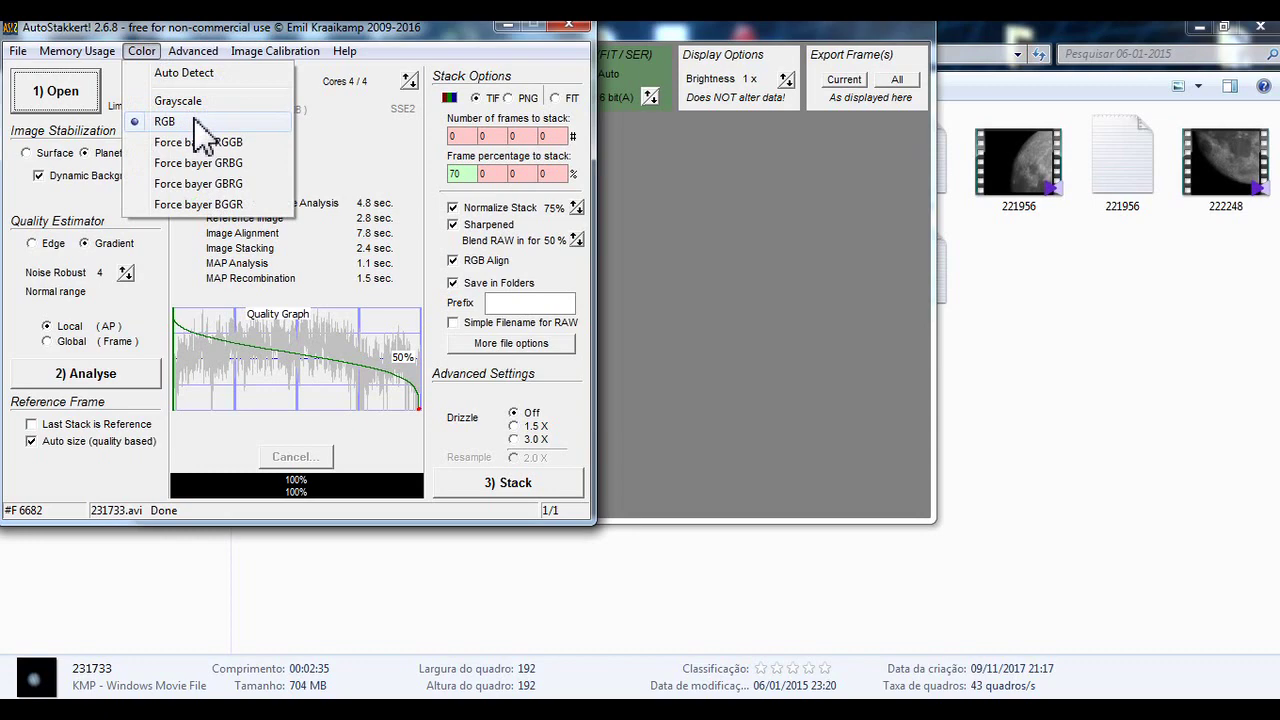
click(197, 50)
click(150, 51)
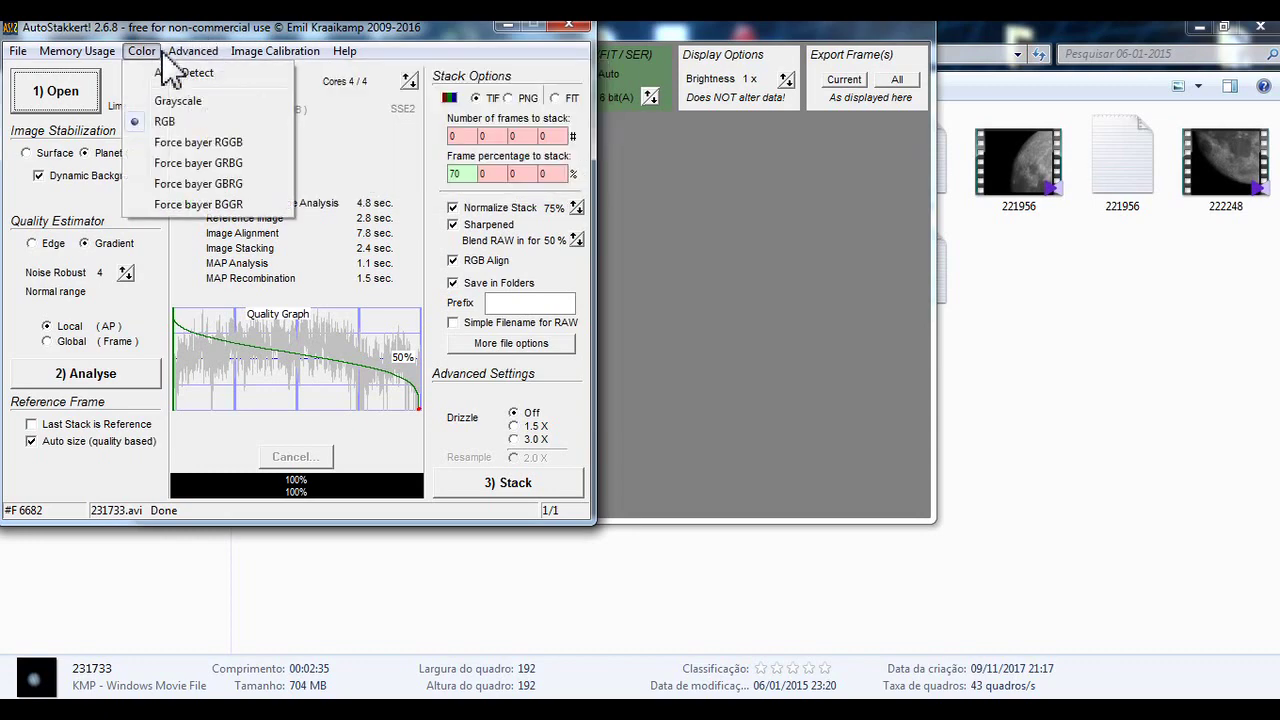
click(205, 48)
click(661, 216)
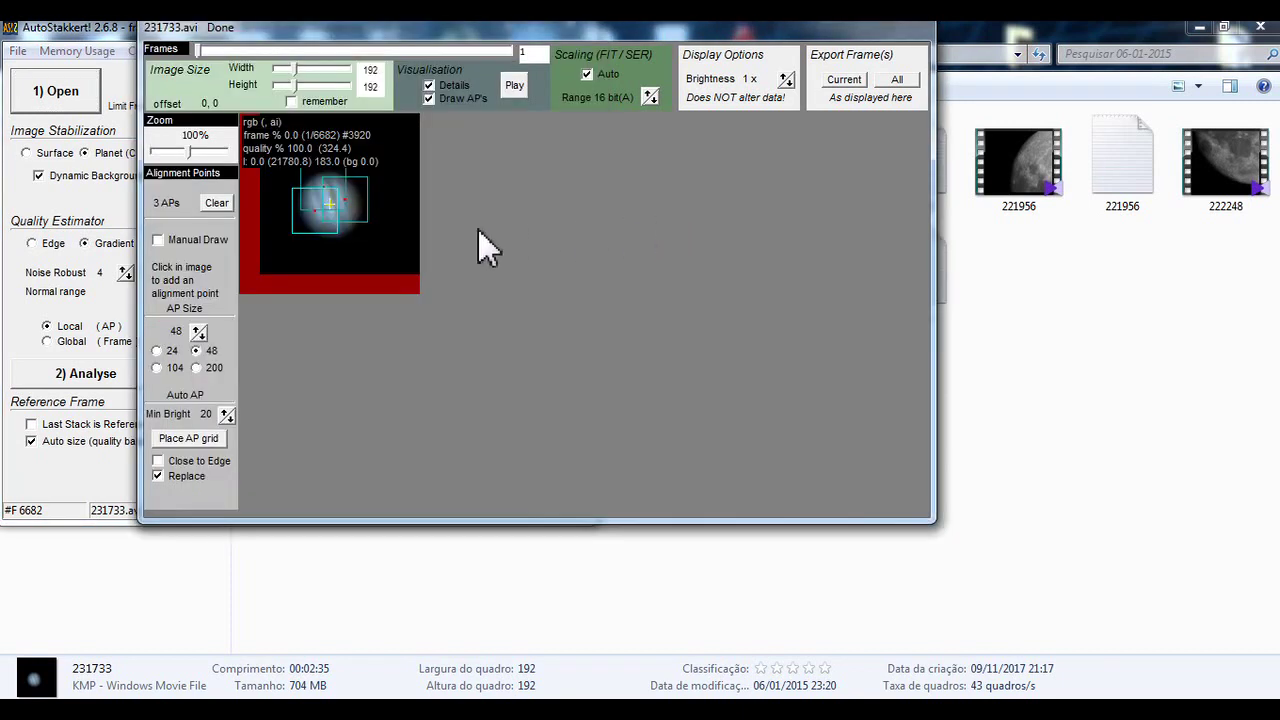
- Try an AP size of 104, and place the planet's alignment point grid with an AP size of 24
click(188, 438)
click(174, 368)
click(188, 438)
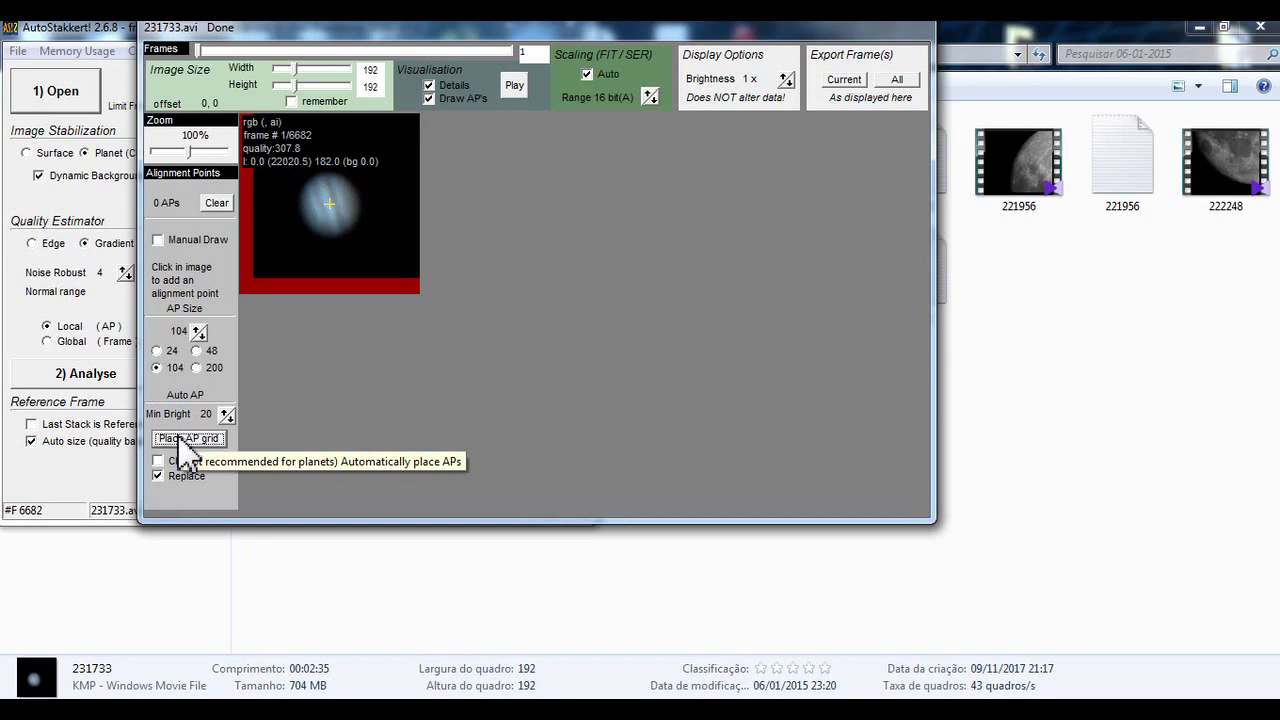
click(170, 351)
click(188, 438)
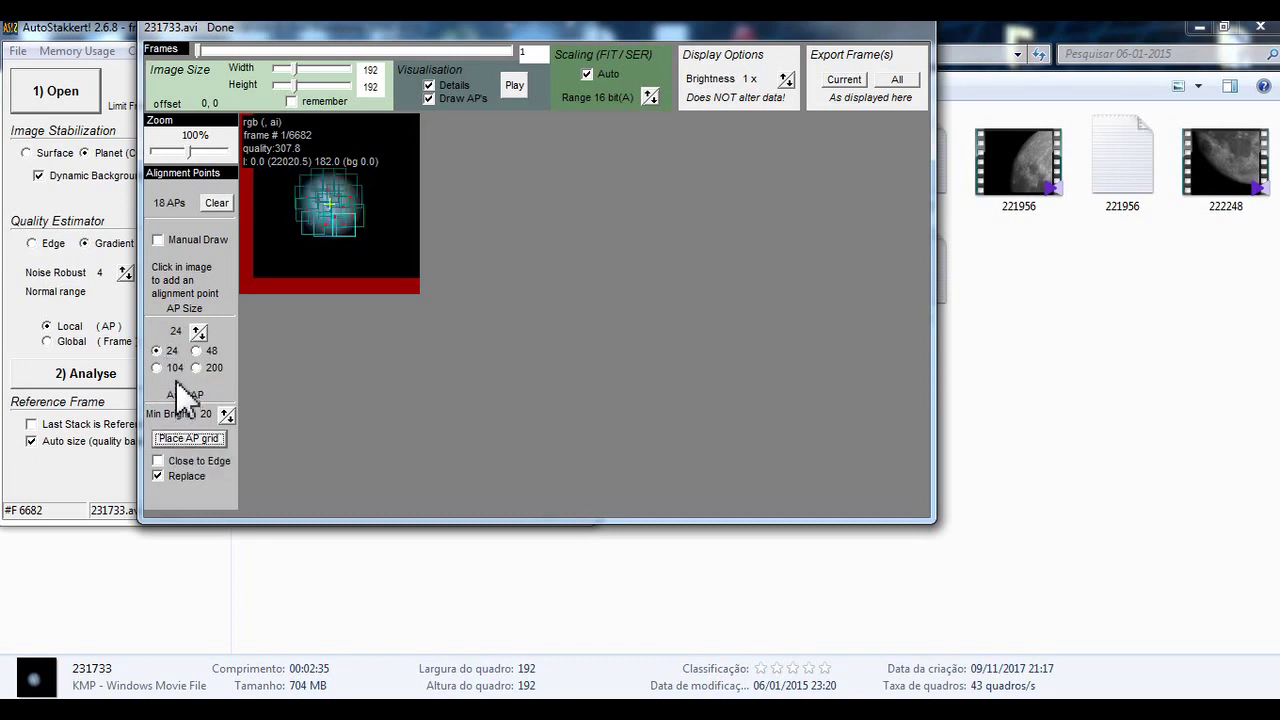
- Stack the 231733 video using 70% of its frames
click(50, 32)
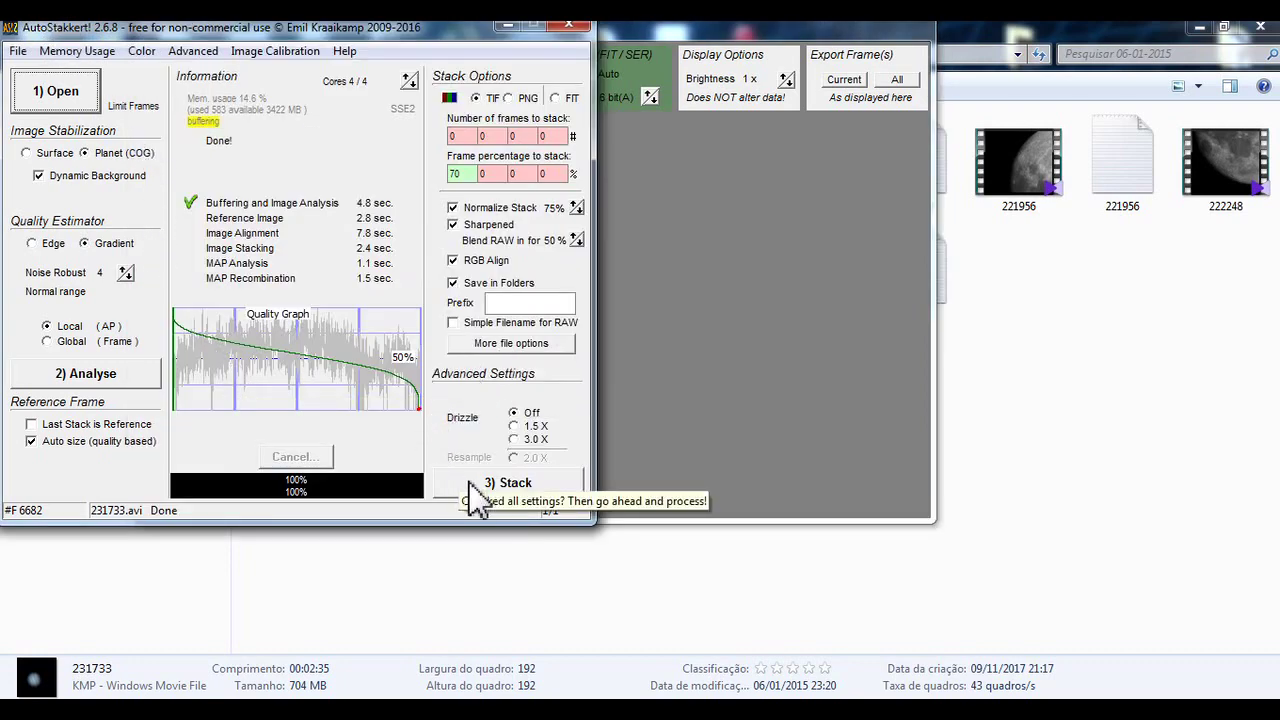
double_click(460, 174)
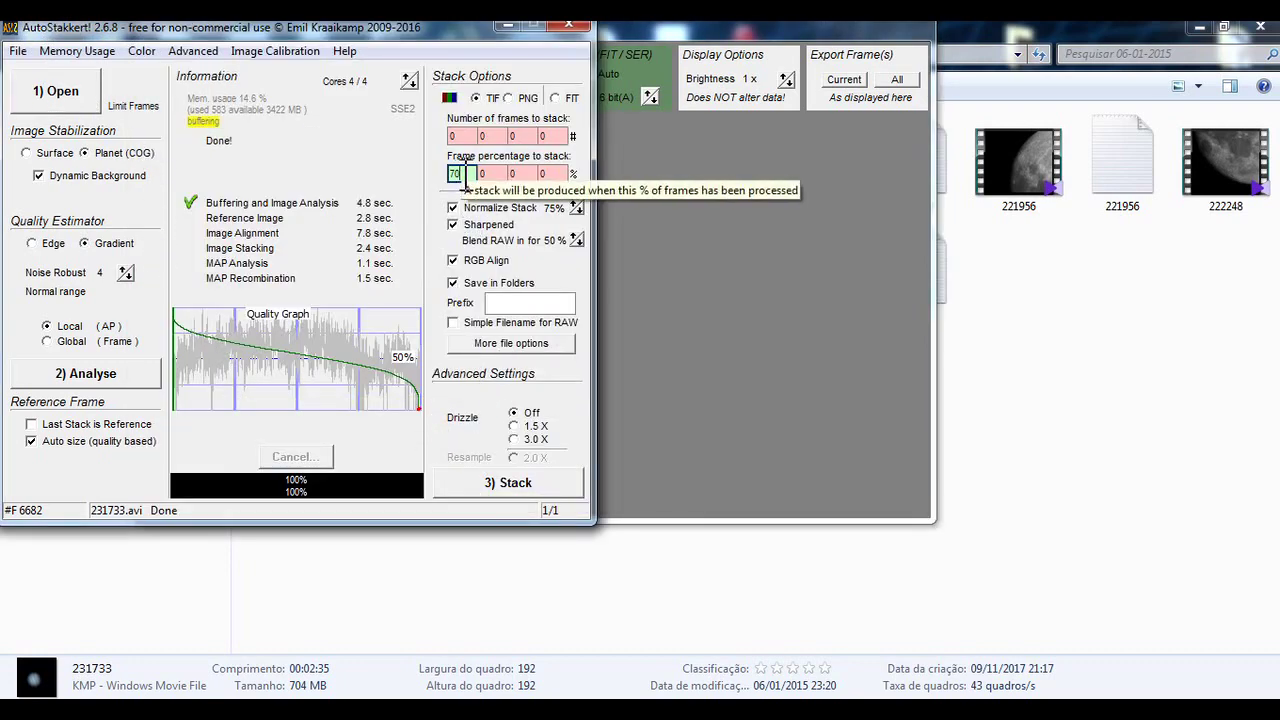
click(505, 478)
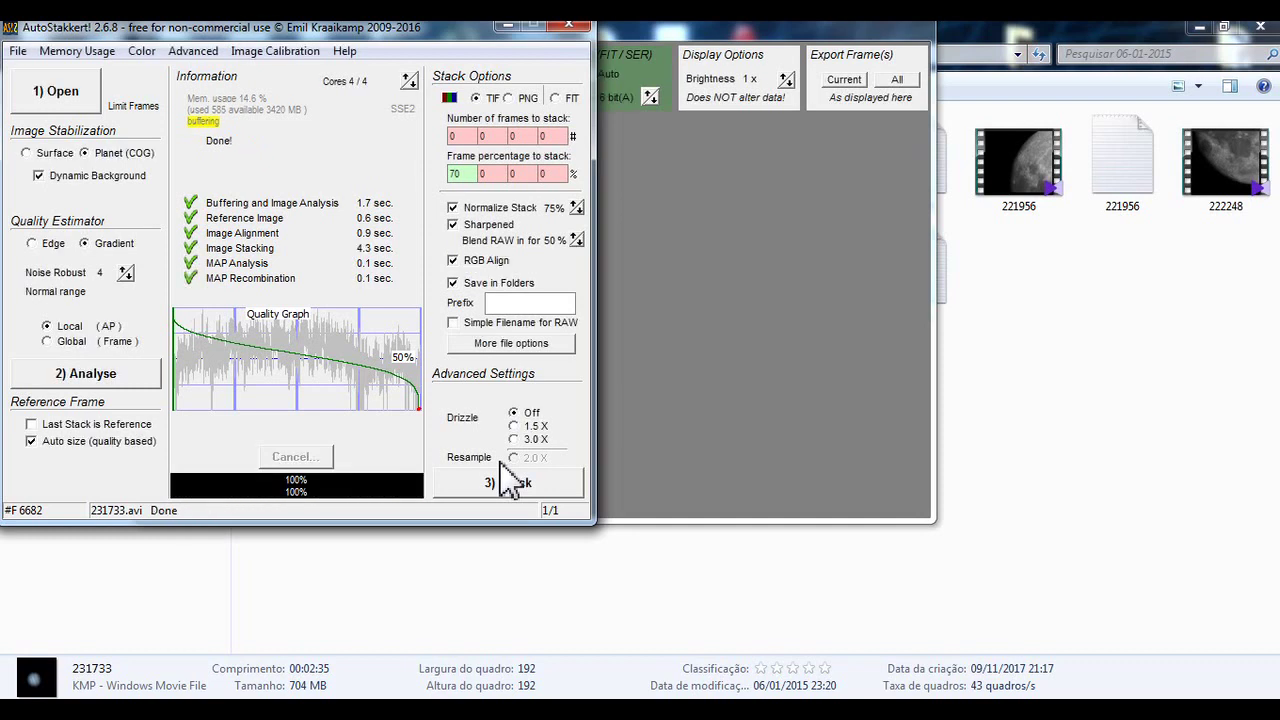
- Switch to the 06-01-2015 folder and review the stacked 231733 images in AS_p70, comparing them with the neighbouring lunar result
click(130, 680)
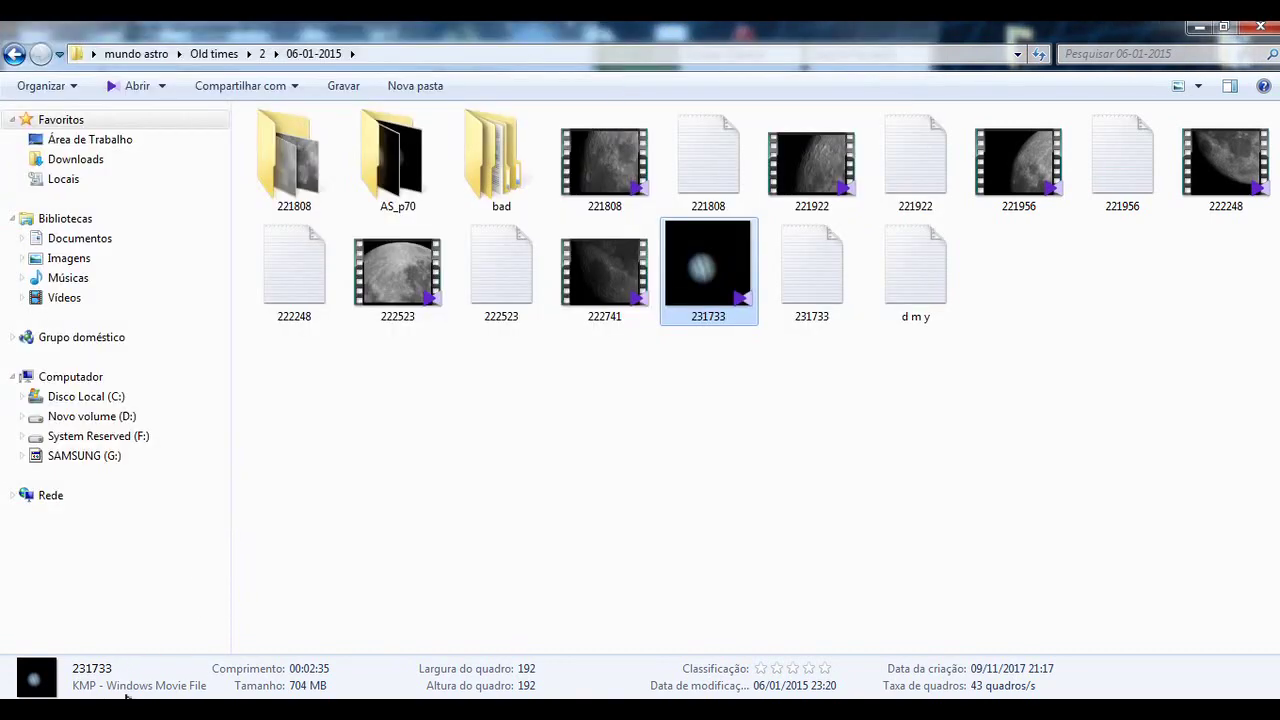
double_click(430, 226)
double_click(526, 206)
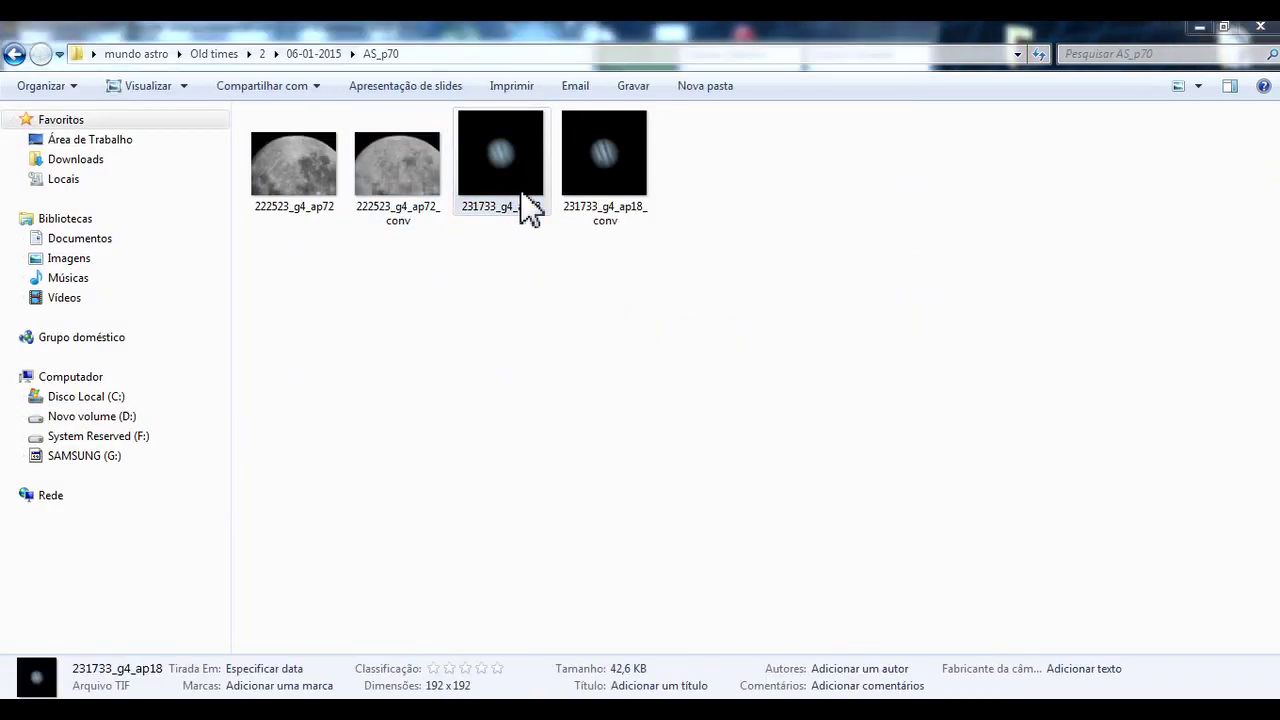
key(Left)
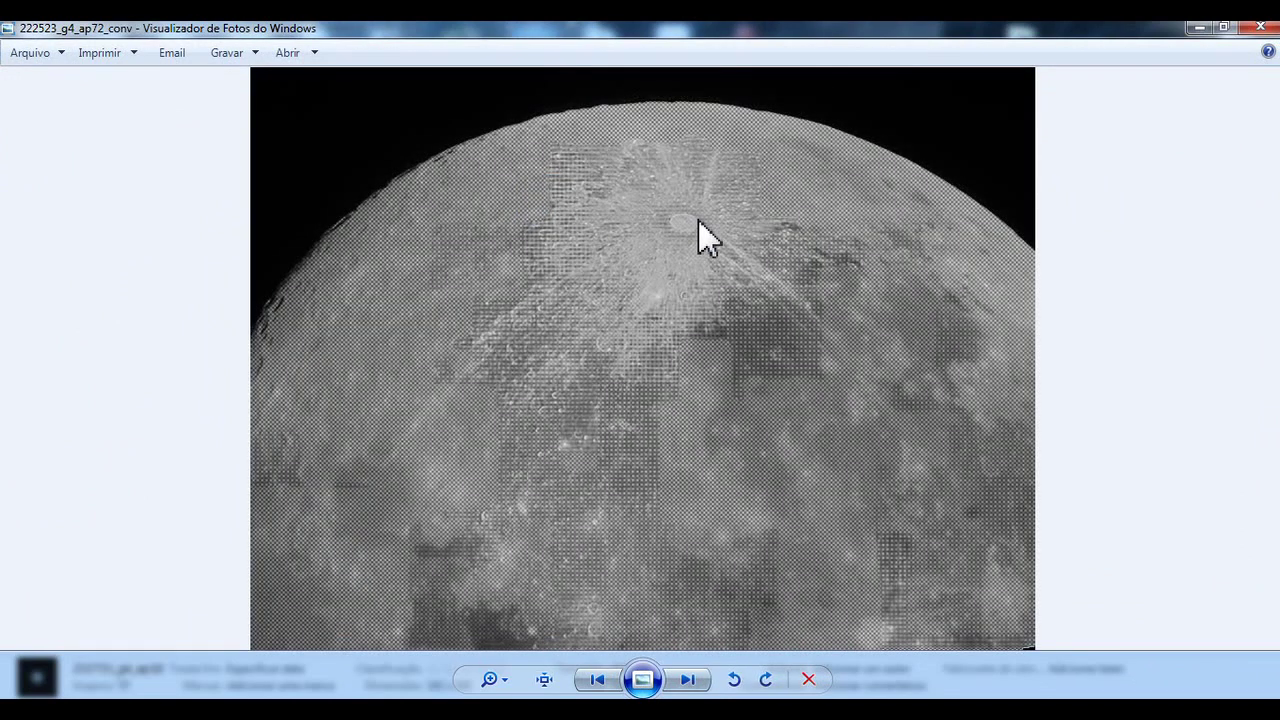
key(Right)
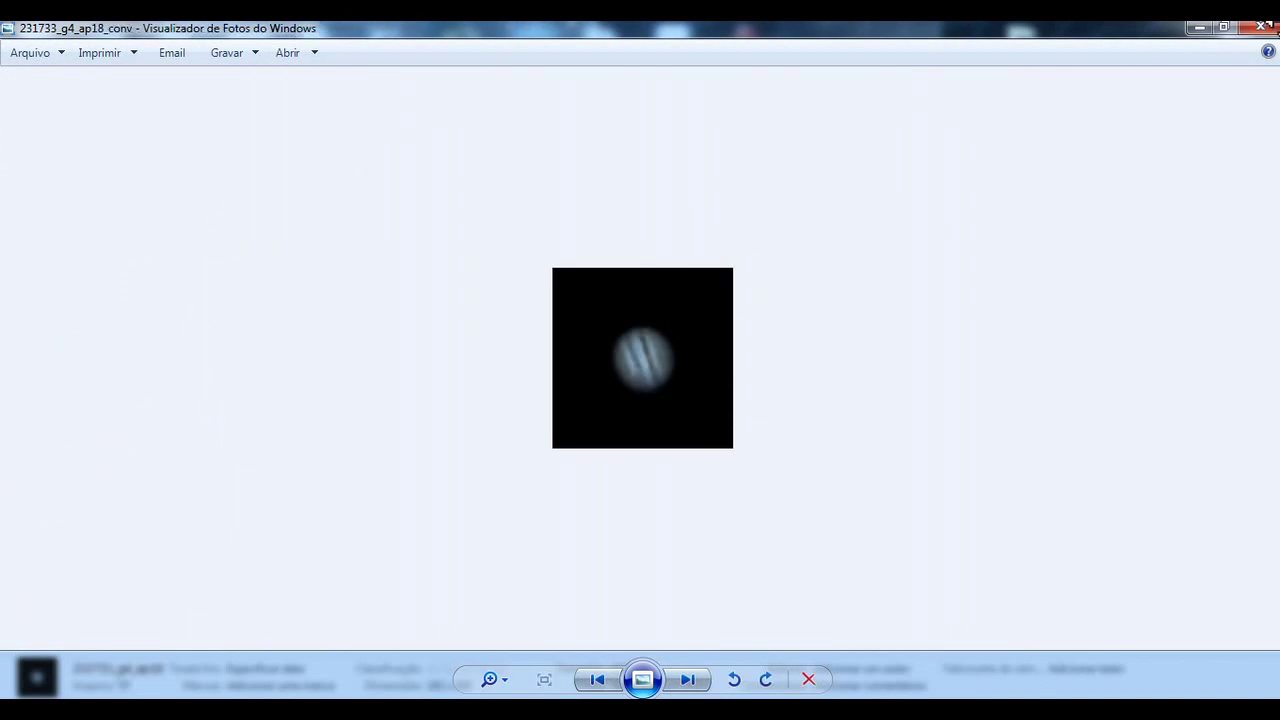
click(1255, 28)
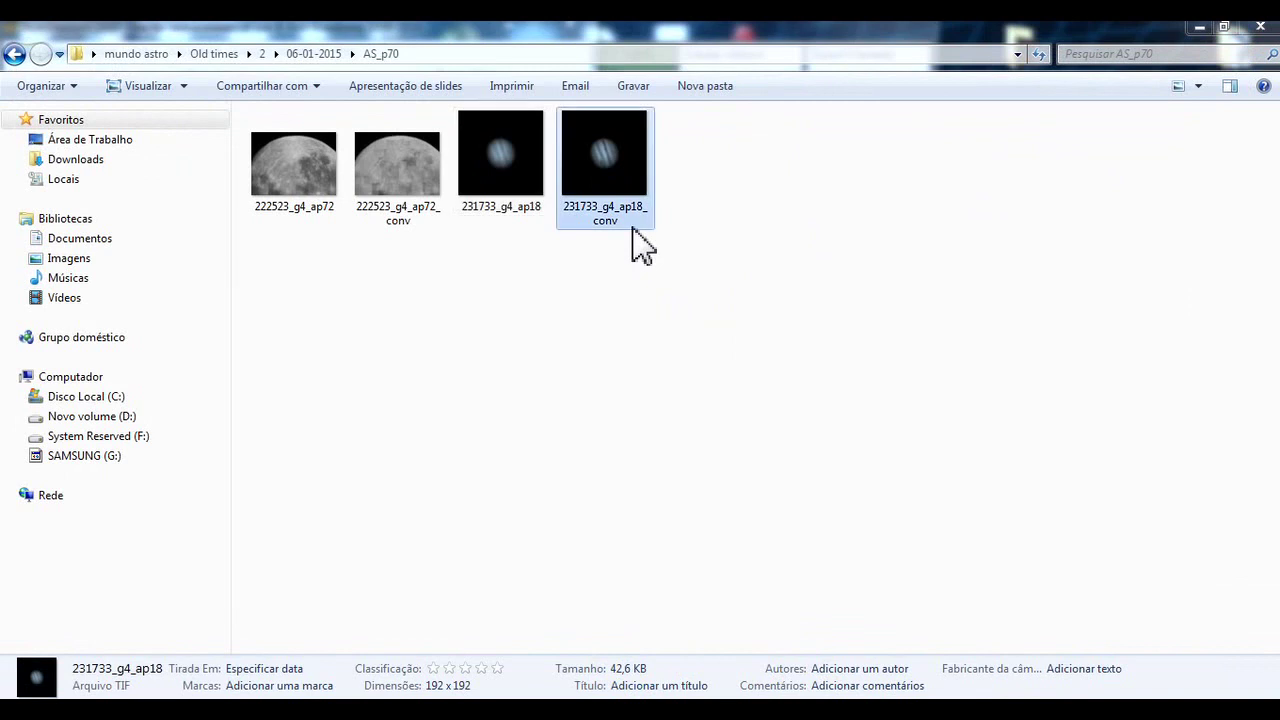
- Delete all four stacked lunar and planet images from the AS_p70 folder
drag(651, 303, 250, 110)
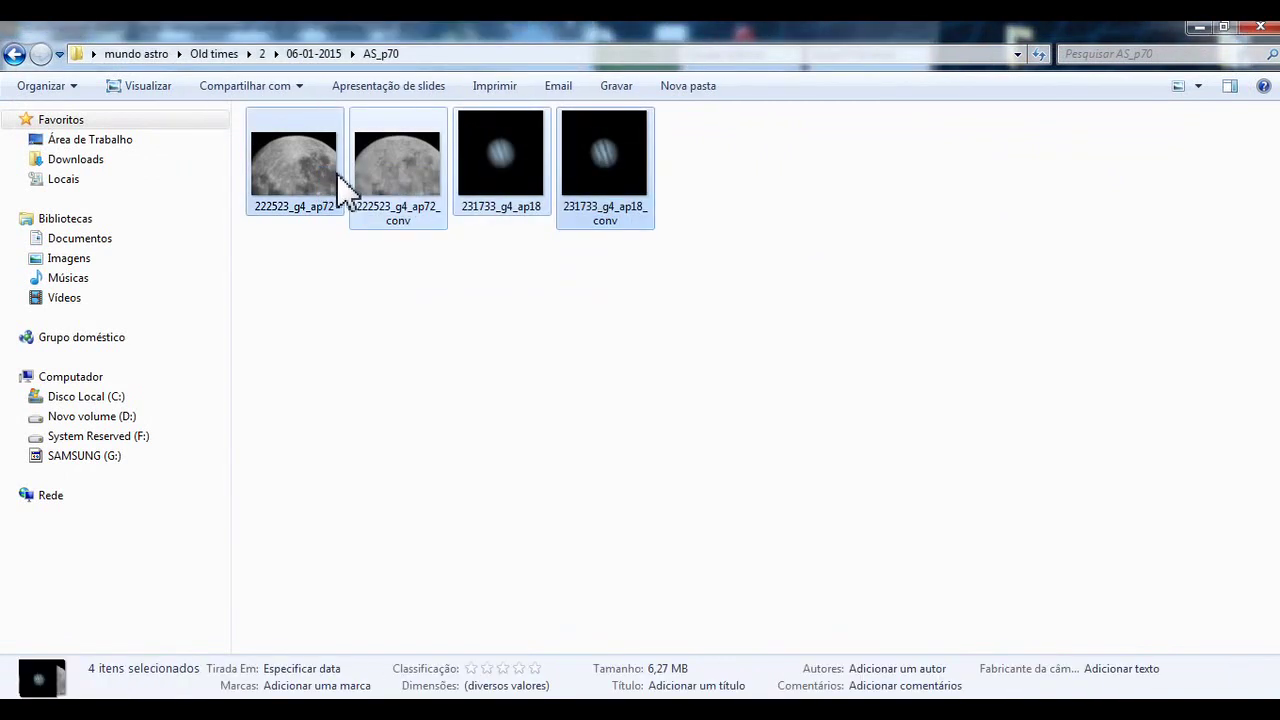
key(Delete)
key(Return)
- Switch back to AutoStakkert and stack the 231733 video again with Drizzle set to 3.0 X
click(443, 690)
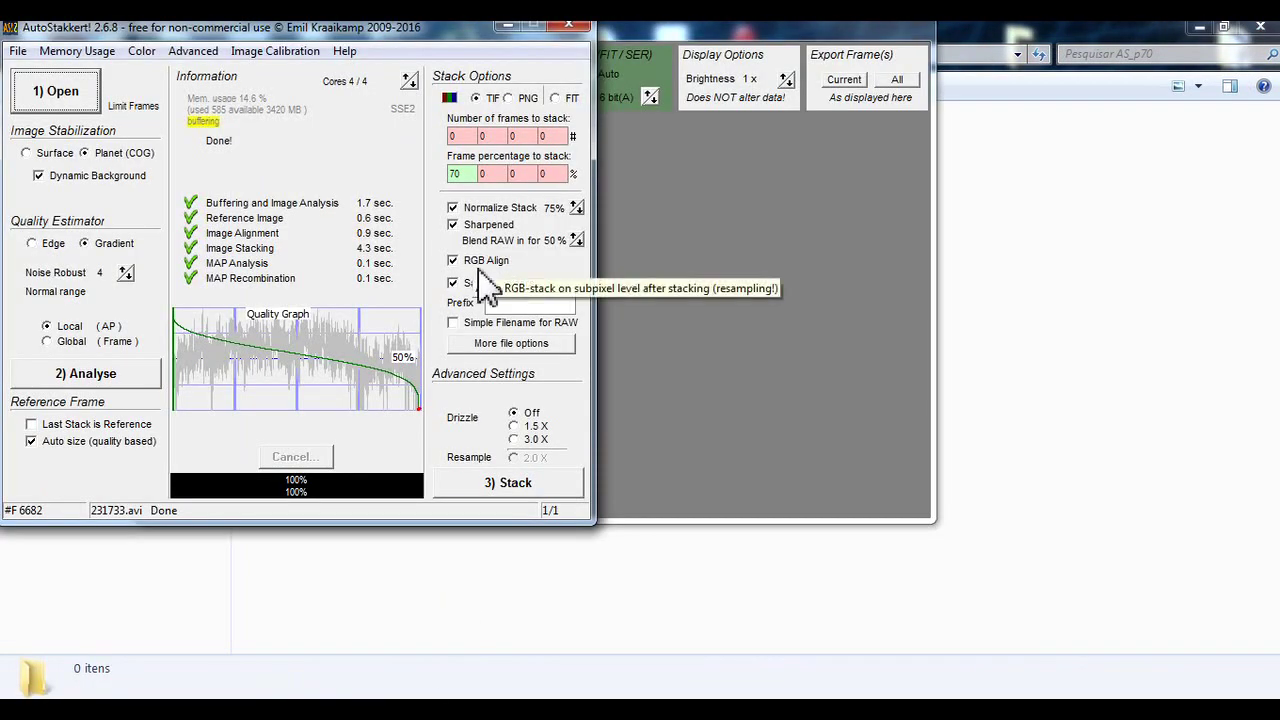
click(514, 439)
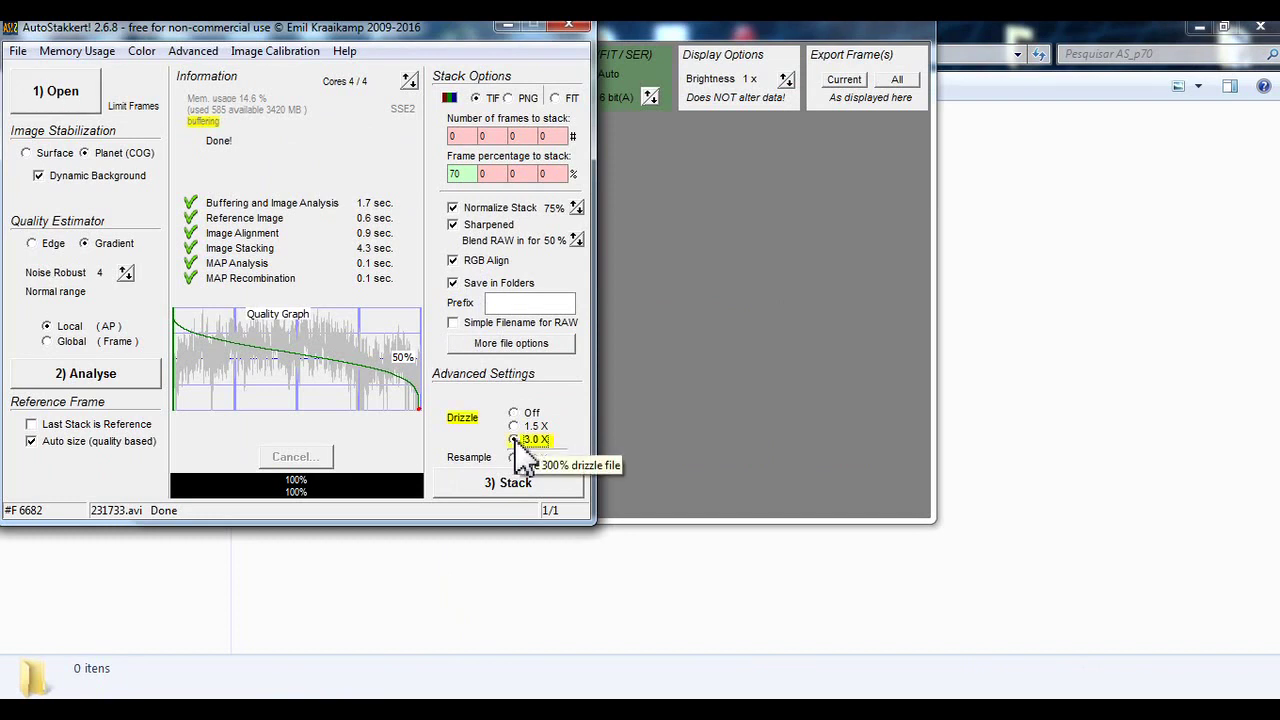
click(527, 490)
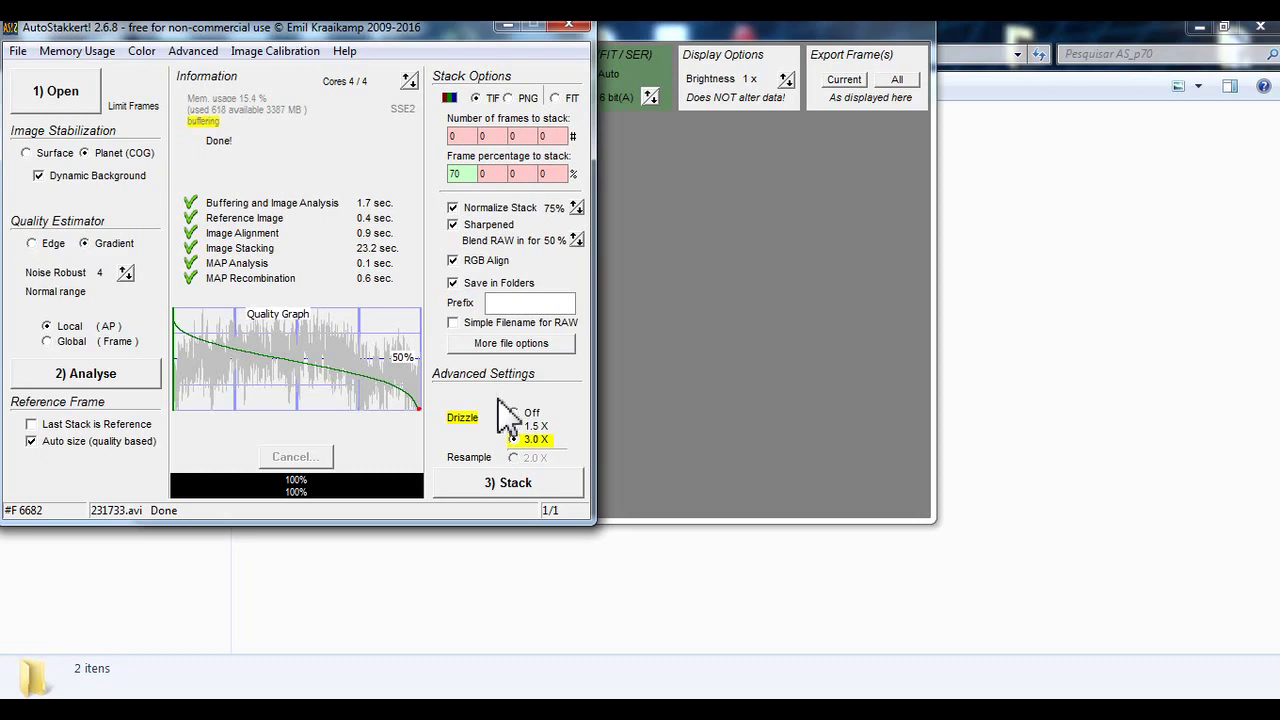
- Compare the 231733_g4_ap18_Drizzle30 image with its sharpened conv version from the AS_p70 folder
click(745, 378)
click(191, 620)
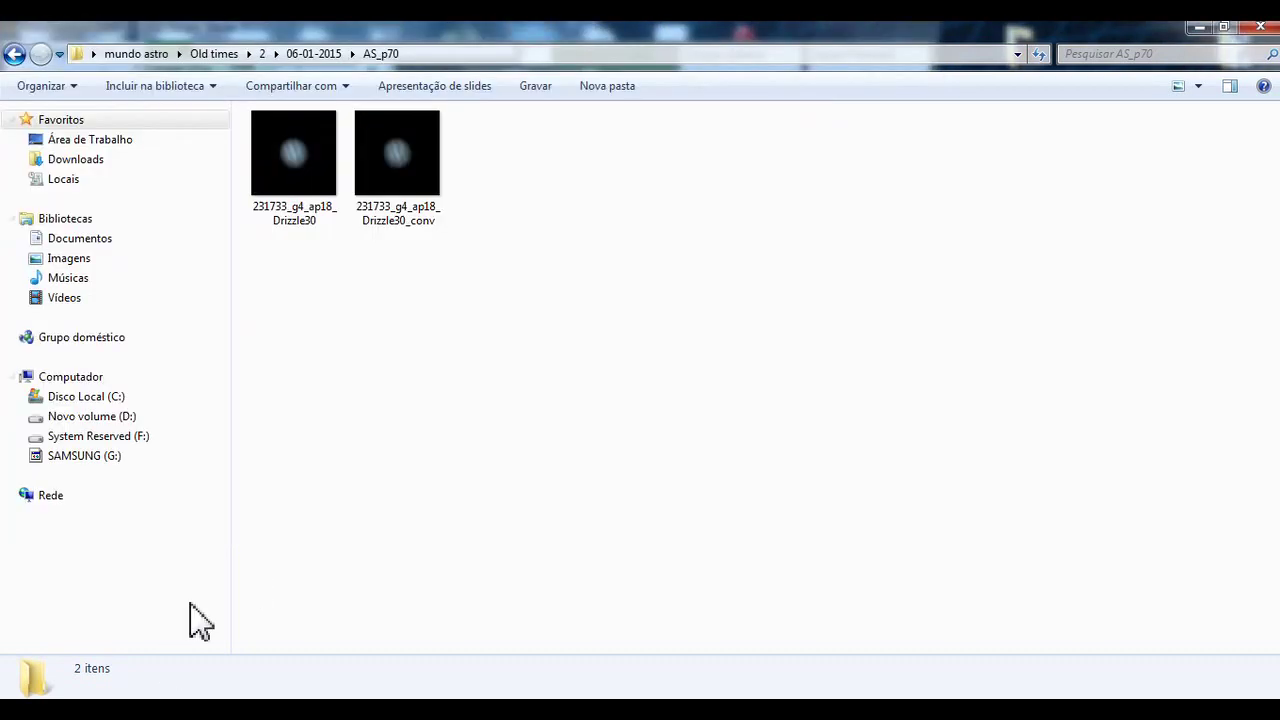
double_click(409, 196)
key(Left)
key(Right)
key(Left)
key(Right)
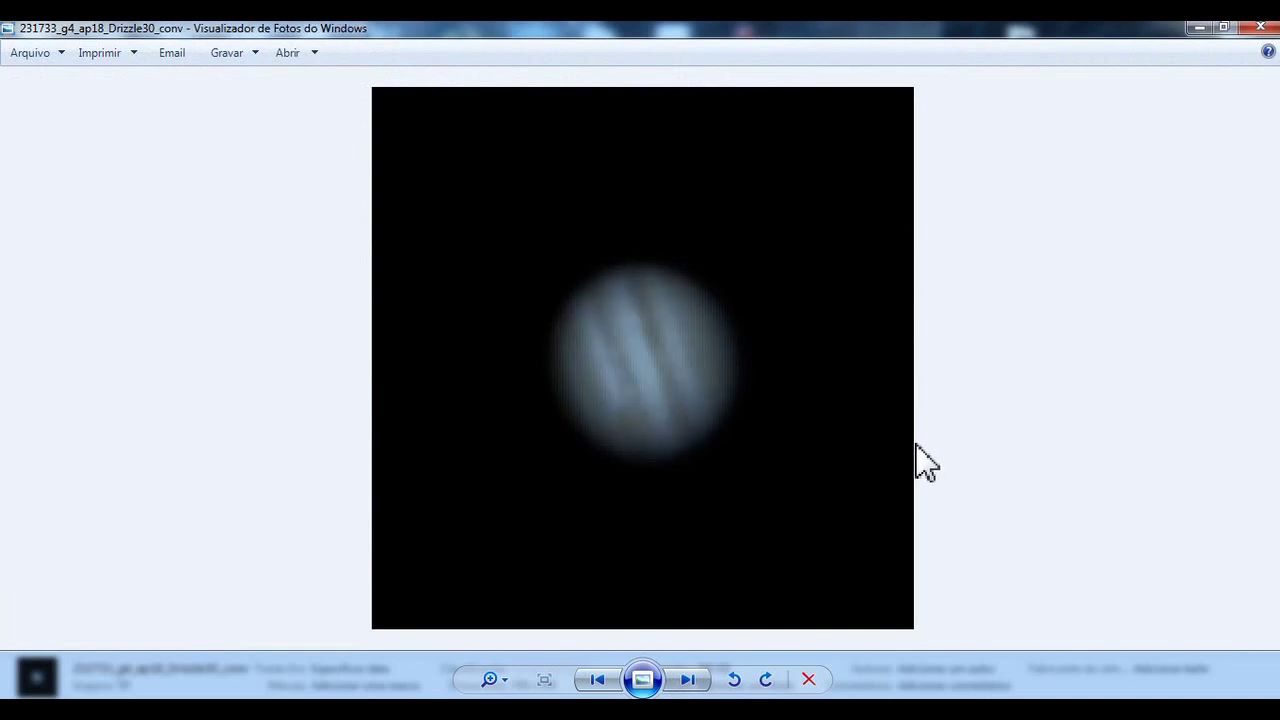
key(Left)
key(Right)
- Examine the planet's bands and edge up close in the sharpened Drizzle30_conv image, and close the viewer
scroll(780, 406, up, 5)
drag(795, 330, 694, 357)
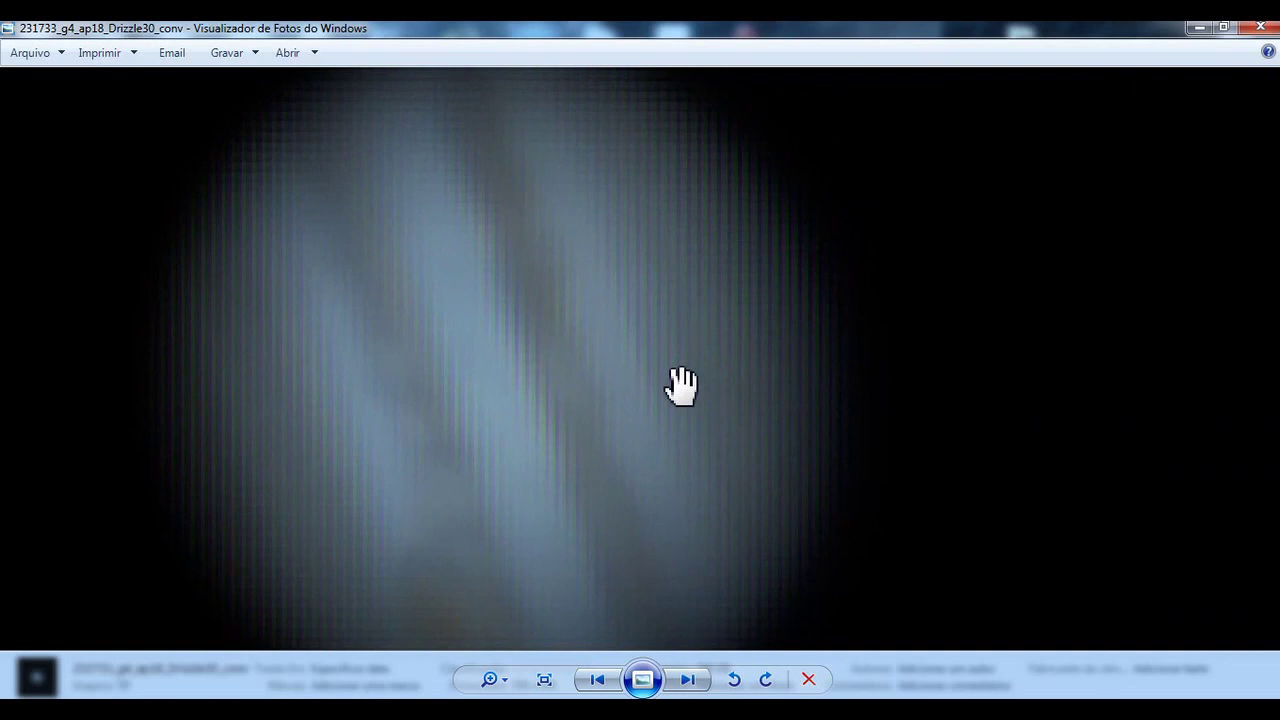
scroll(757, 351, up, 3)
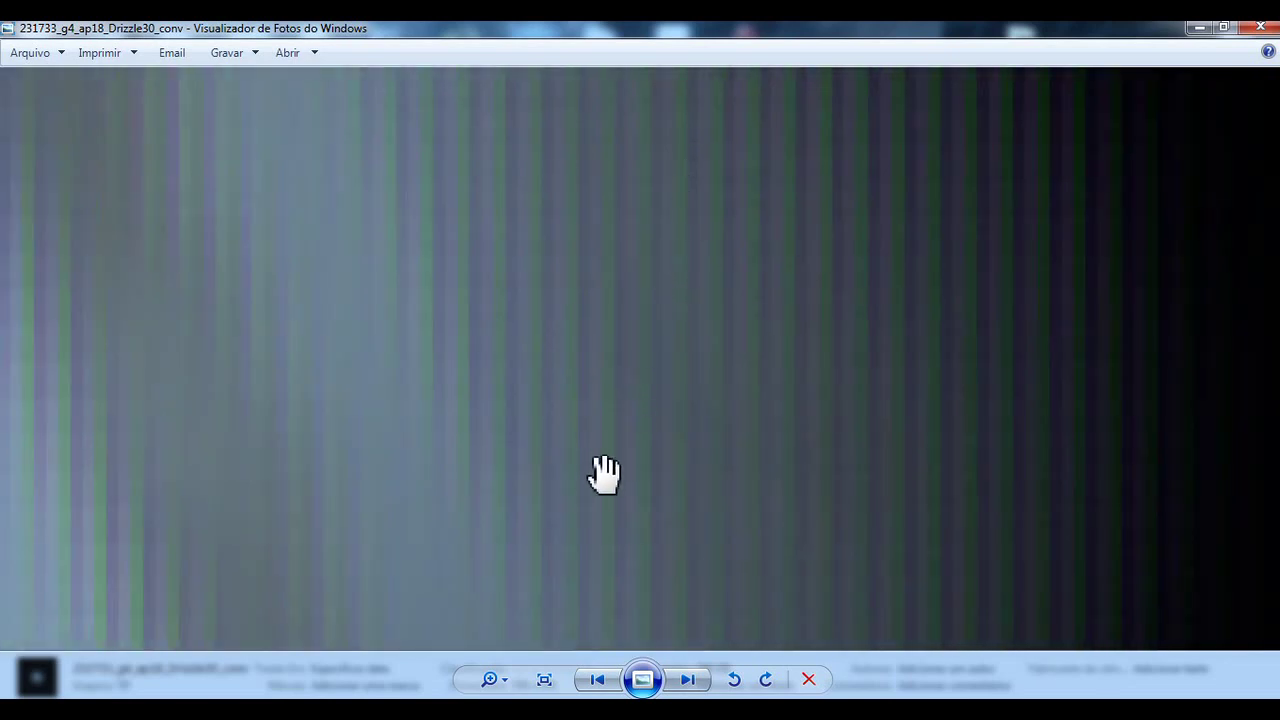
scroll(568, 445, down, 8)
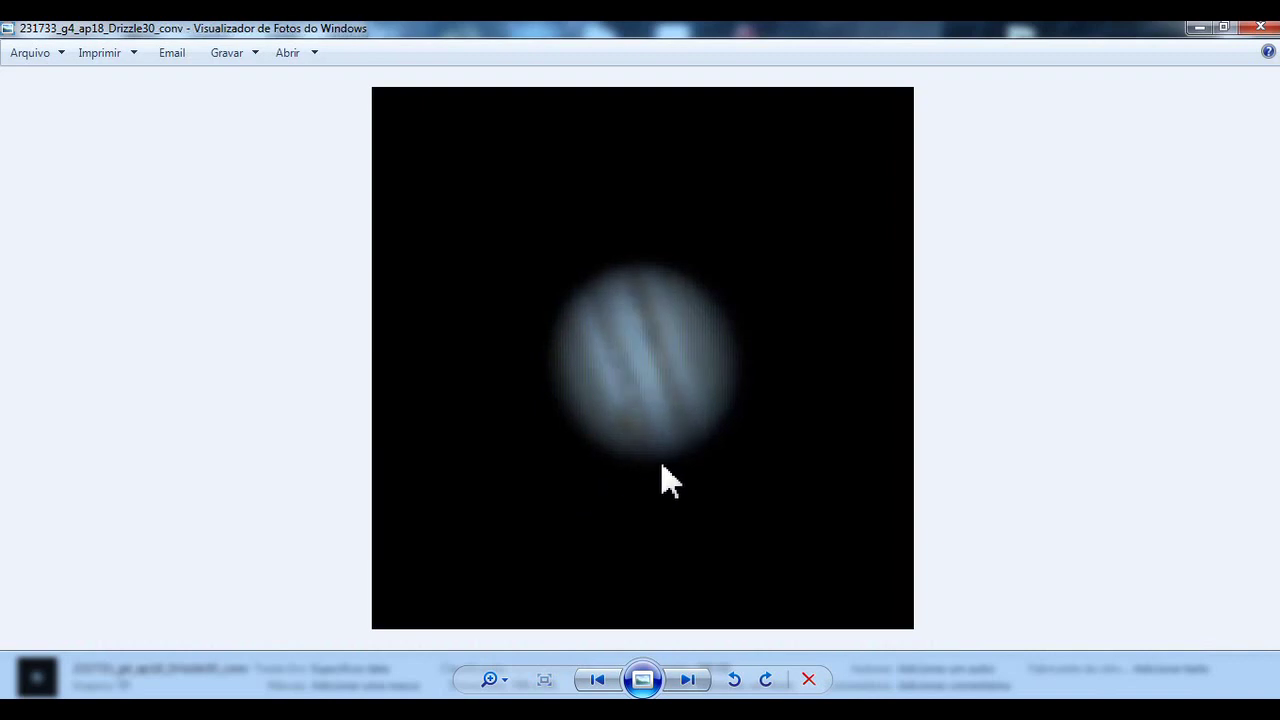
click(1260, 28)
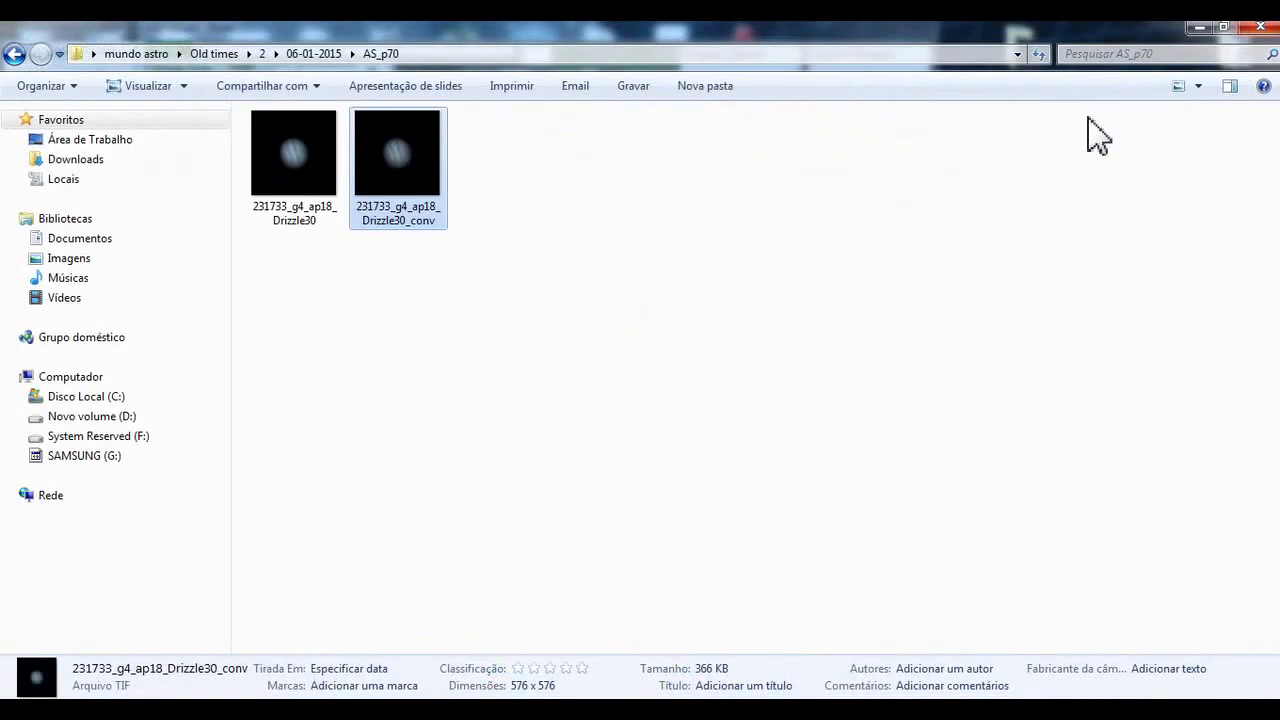
- Open the 231733_g4_ap18_Drizzle30_conv image in Photoshop
right_click(412, 212)
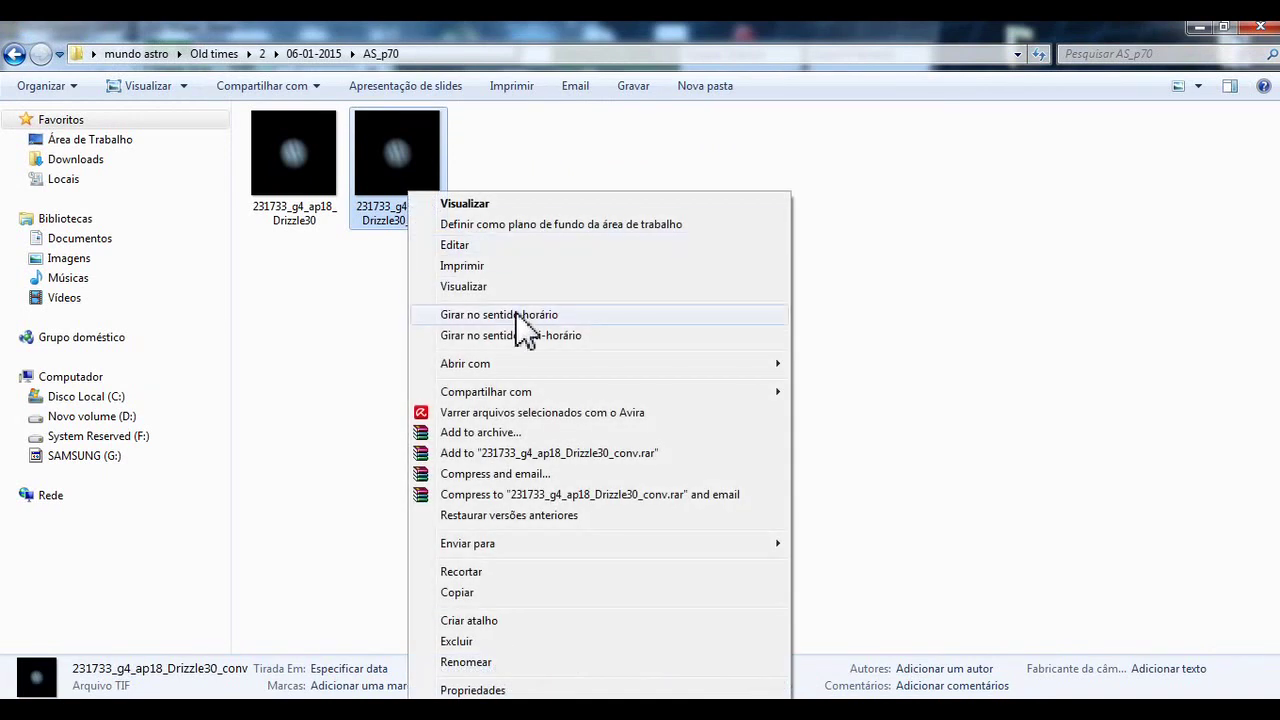
mouse_move(740, 372)
click(822, 366)
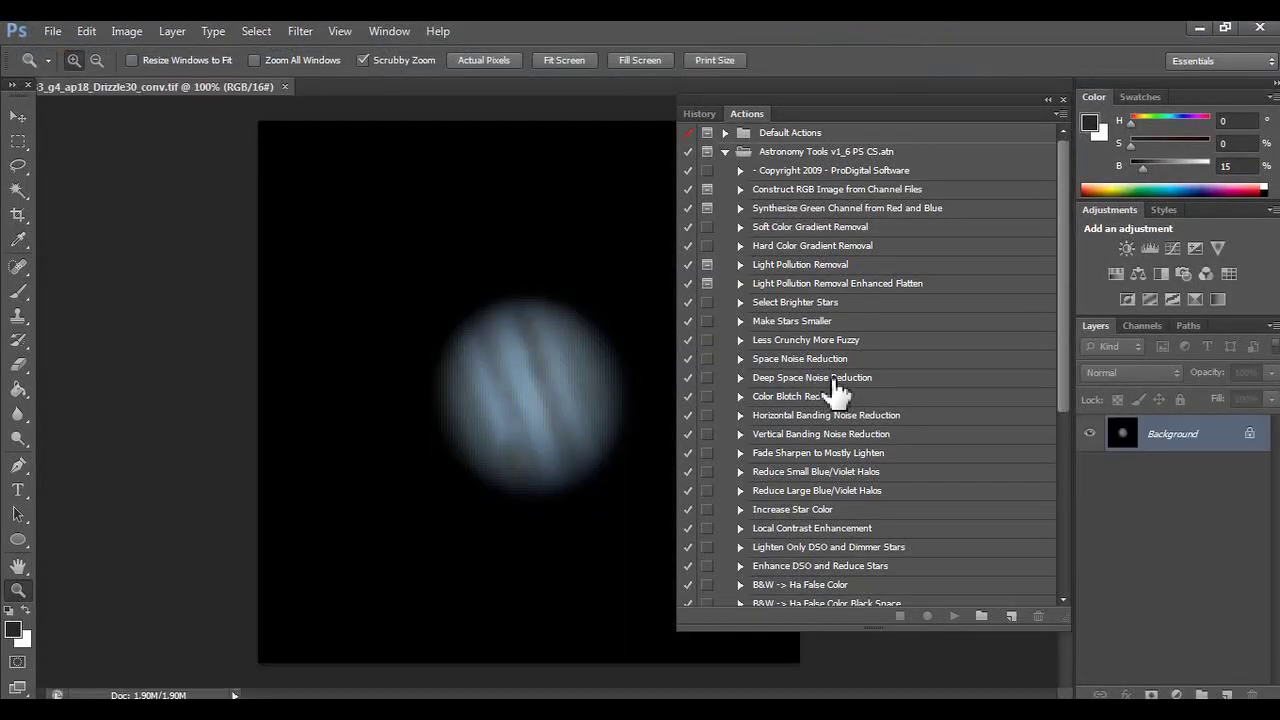
- Run the Local Contrast Enhancement action from Astronomy Tools twice on the planet image, and close the action list
click(868, 530)
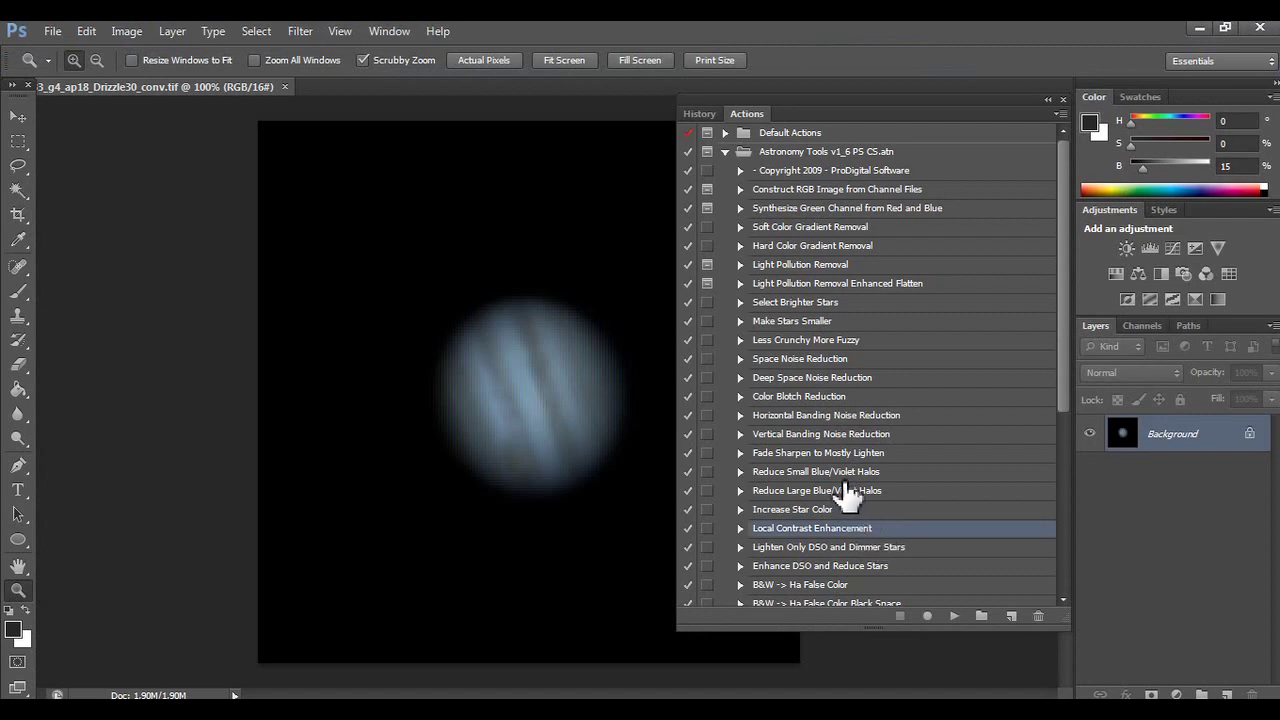
click(956, 616)
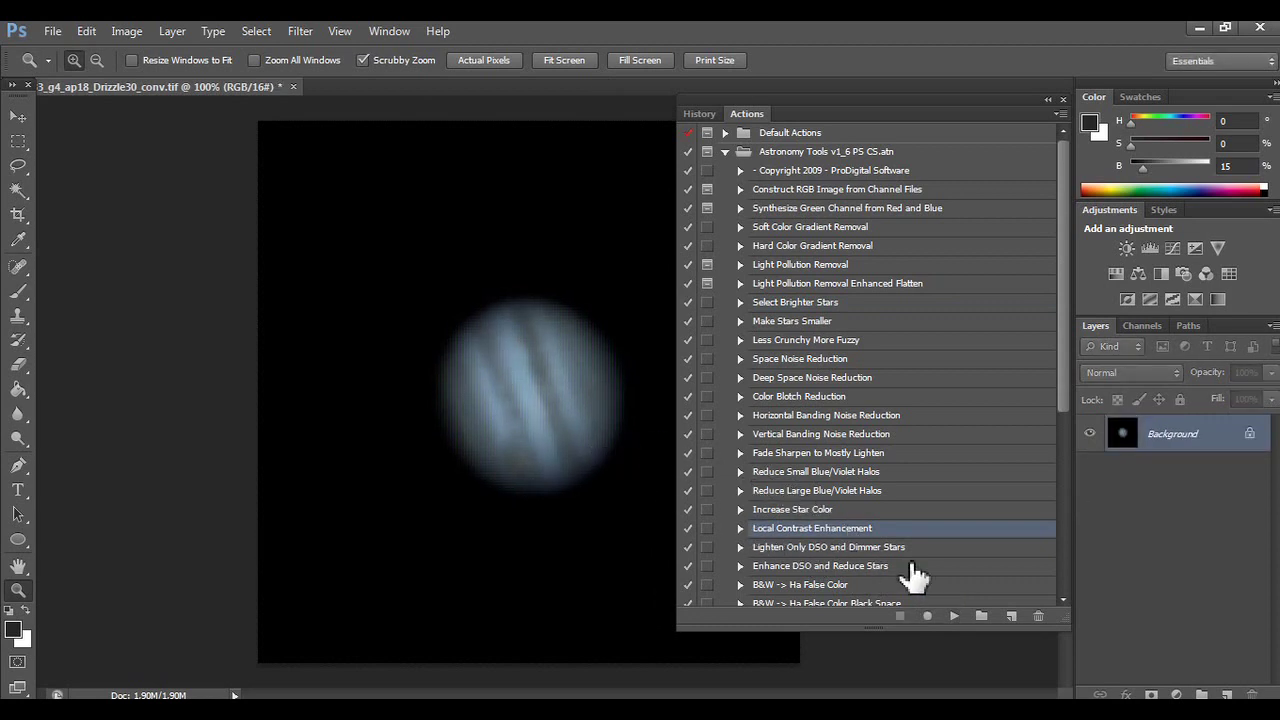
click(956, 616)
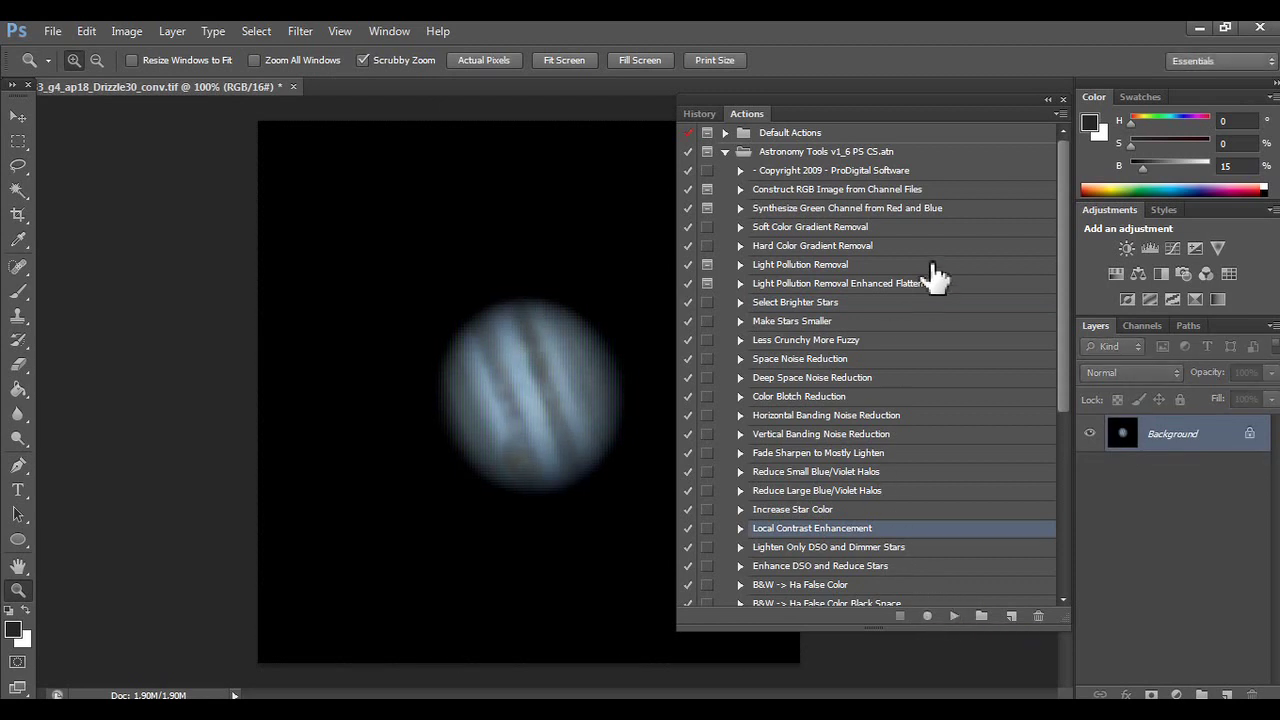
click(1063, 99)
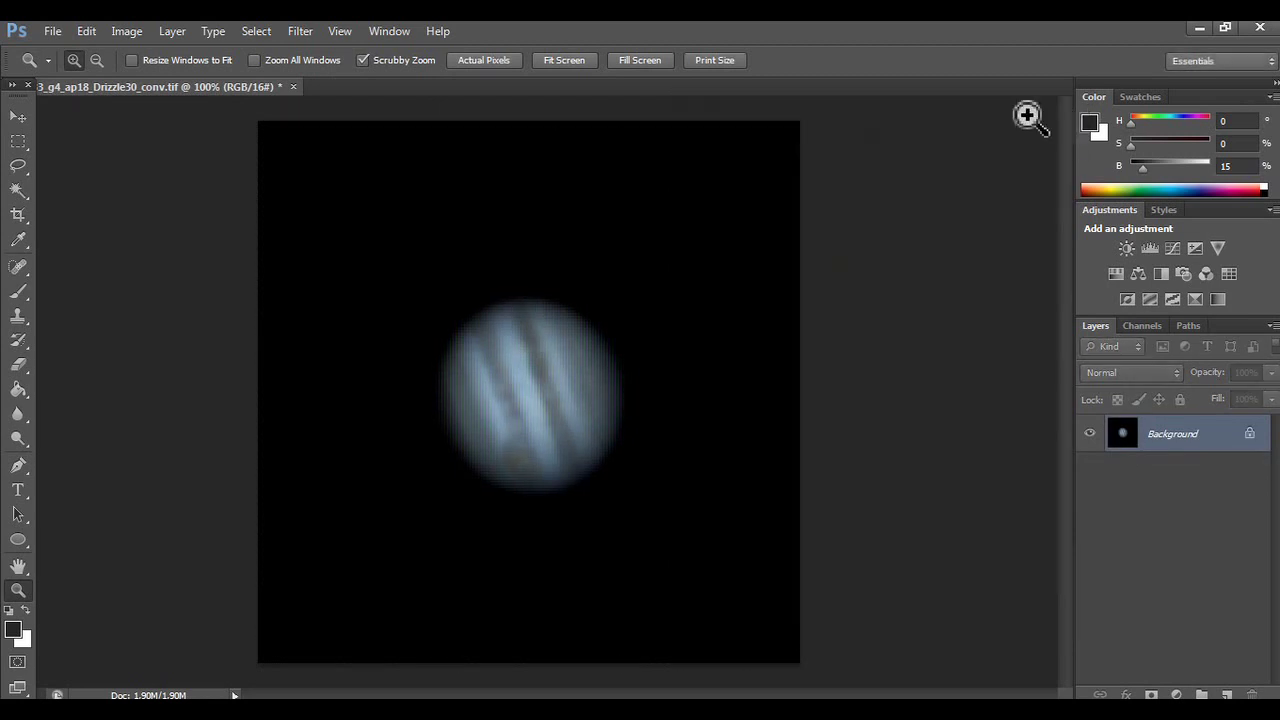
- Save the contrast-enhanced planet image under its existing name and close Photoshop
click(53, 31)
click(122, 240)
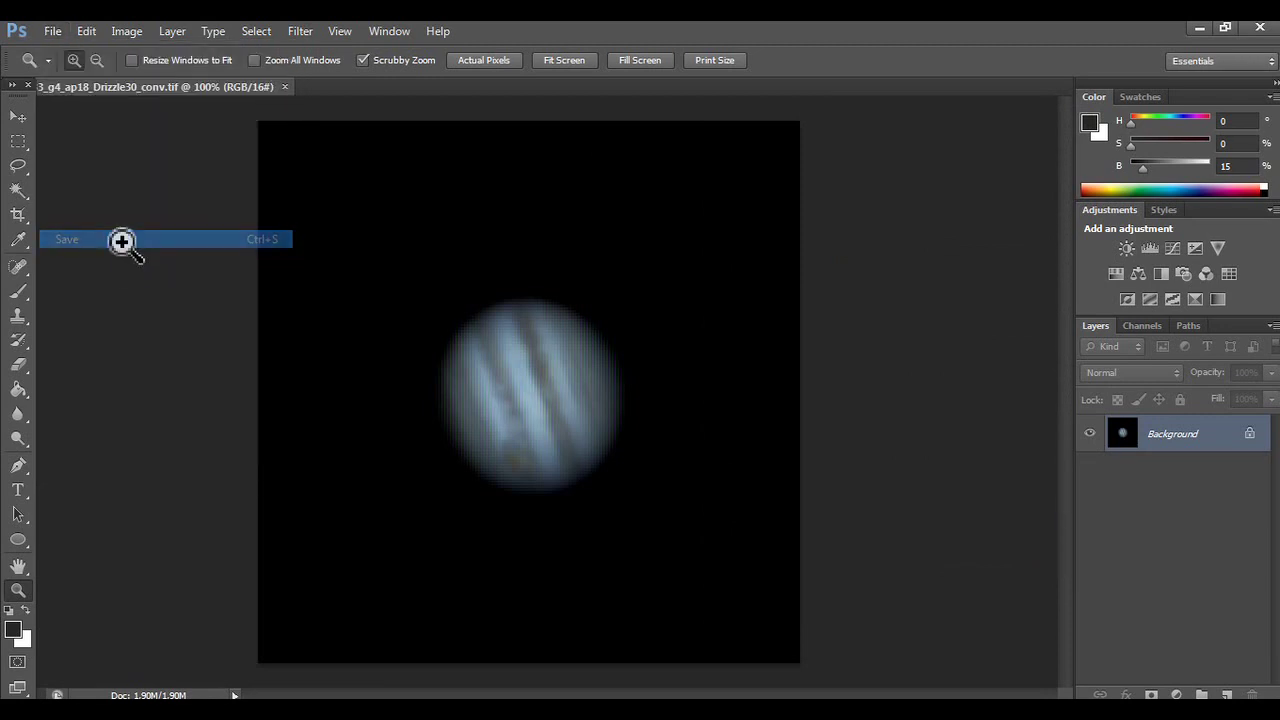
click(1260, 27)
- Compare the Drizzle30 image with the enhanced Drizzle30_conv version, and examine the enhanced planet up close
double_click(329, 163)
key(Right)
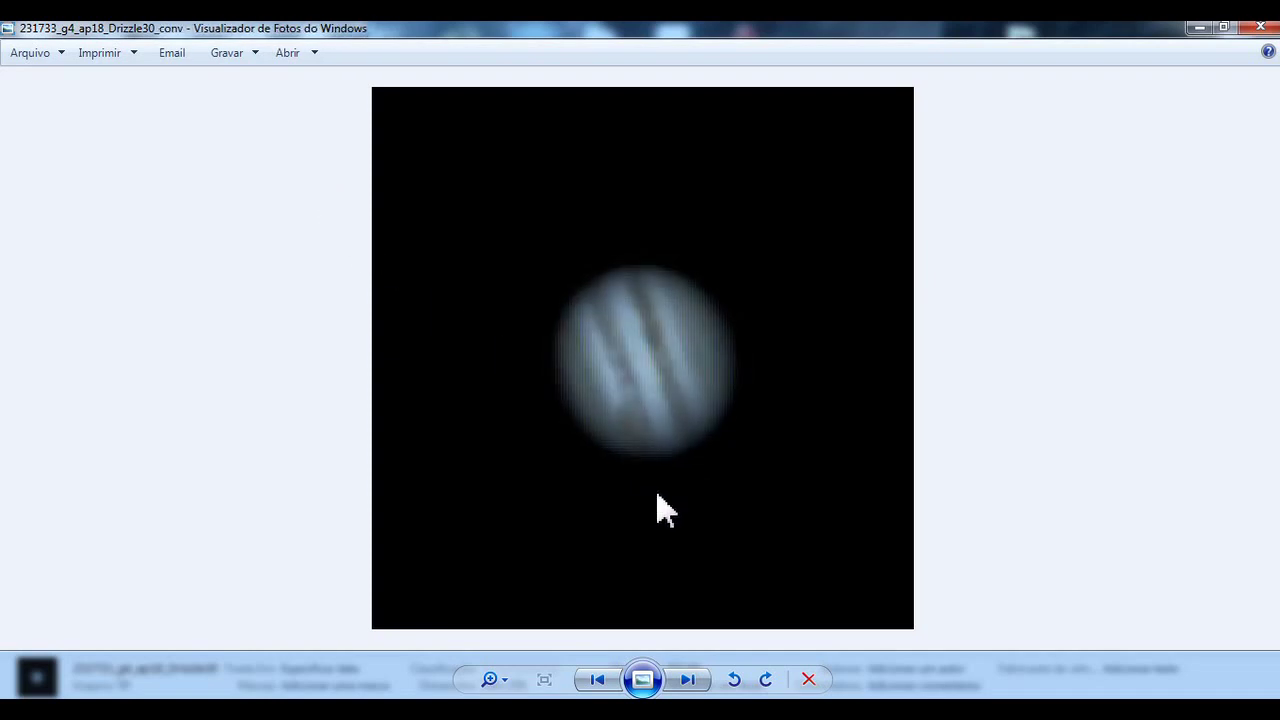
scroll(780, 149, up, 5)
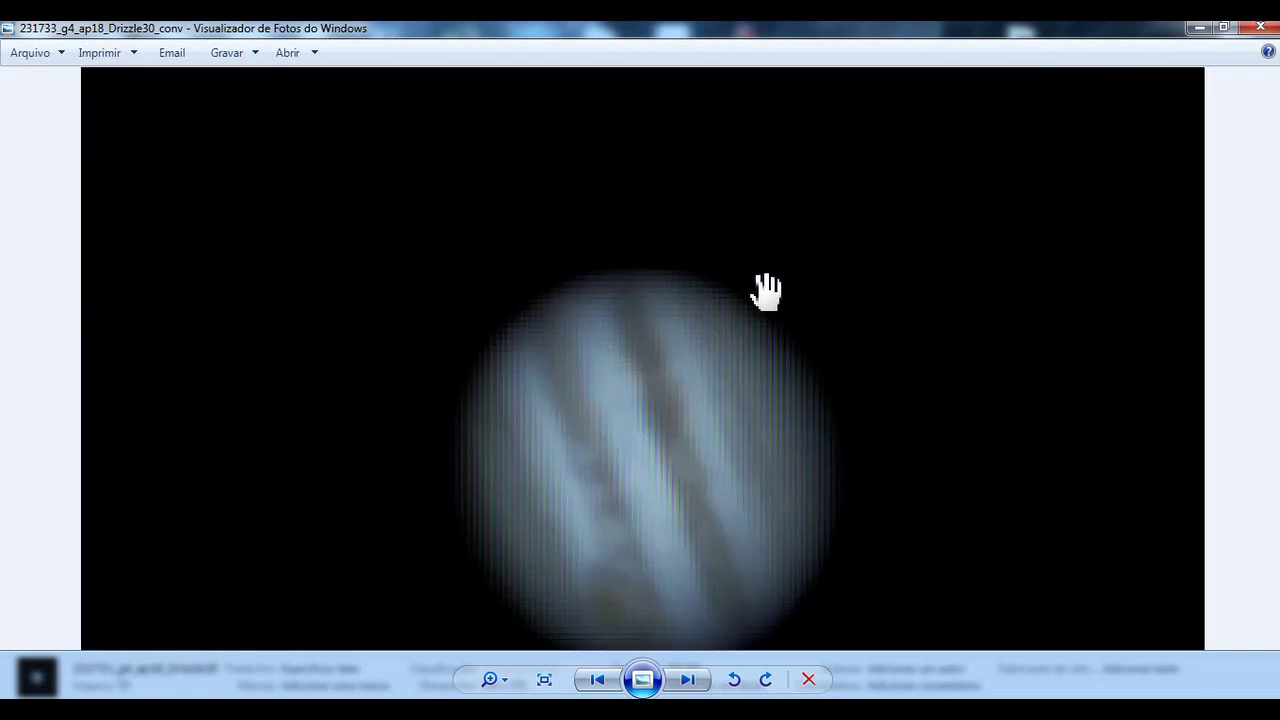
drag(797, 466, 707, 325)
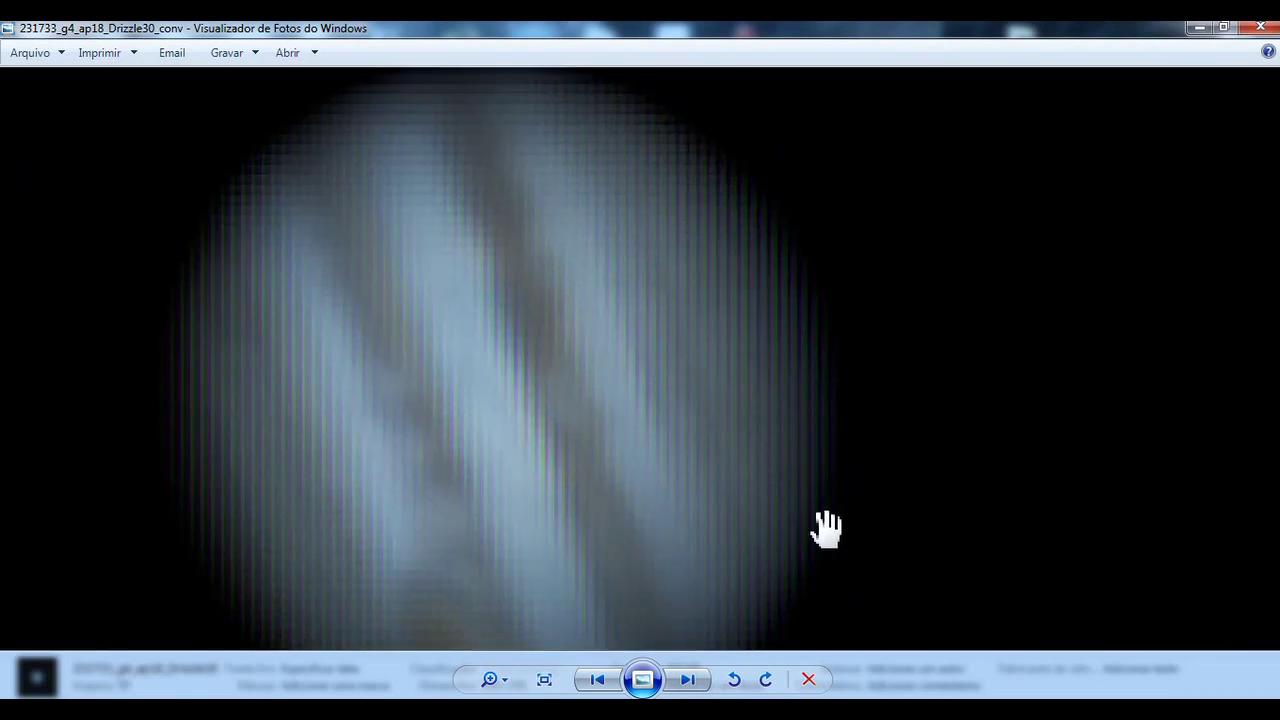
scroll(714, 566, down, 5)
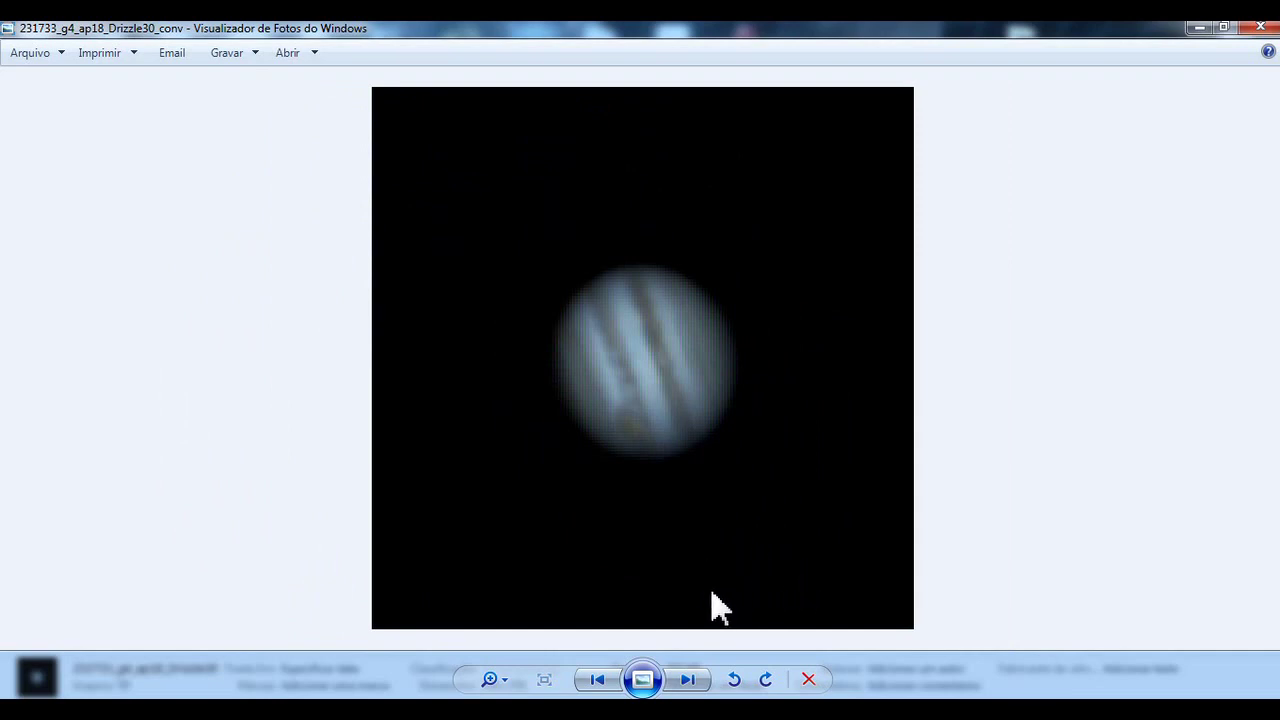